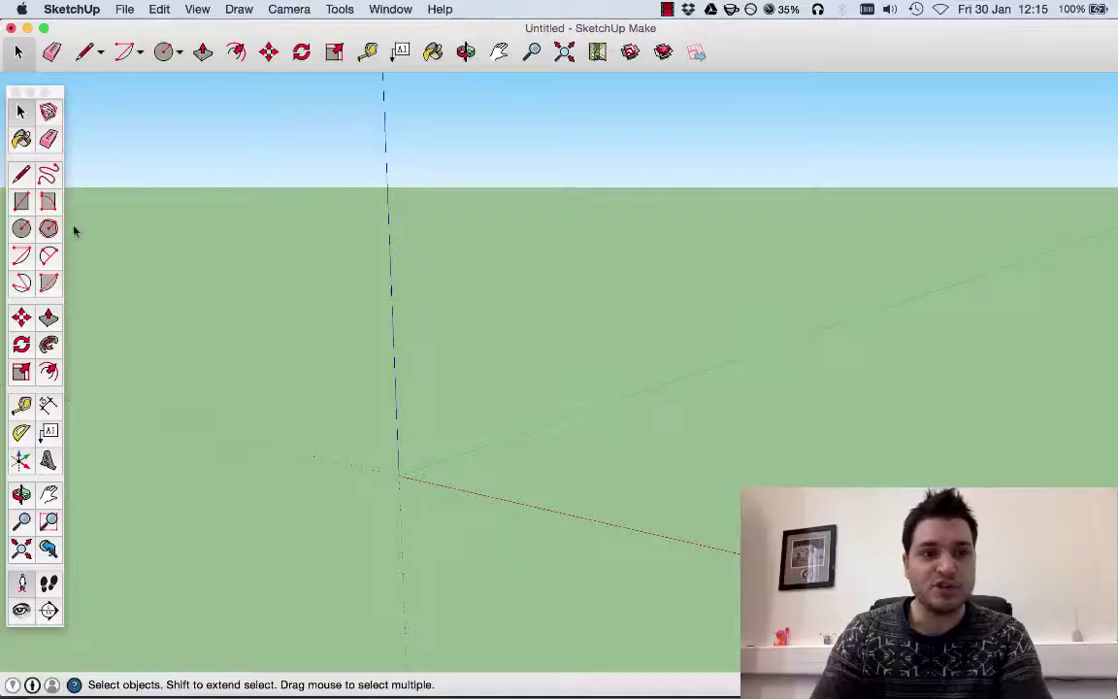
# Draw a rectangle on the ground and push/pull it up into a box
pyautogui.click(21, 201)
pyautogui.click(400, 474)
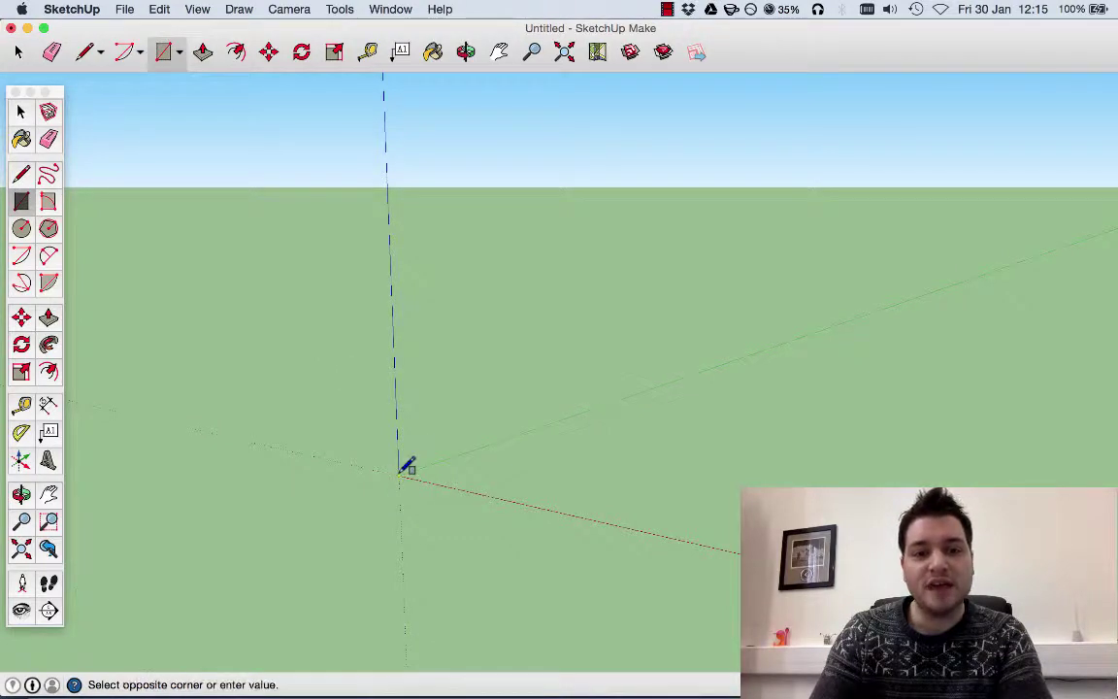
pyautogui.click(704, 469)
pyautogui.click(49, 317)
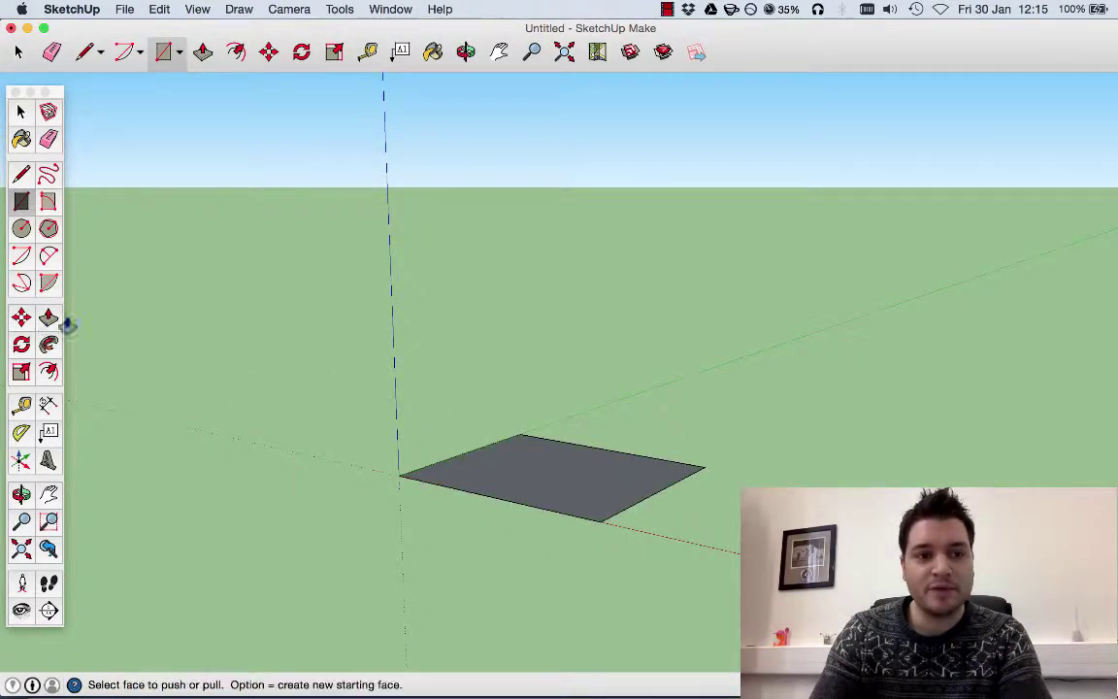
pyautogui.click(534, 476)
pyautogui.click(554, 344)
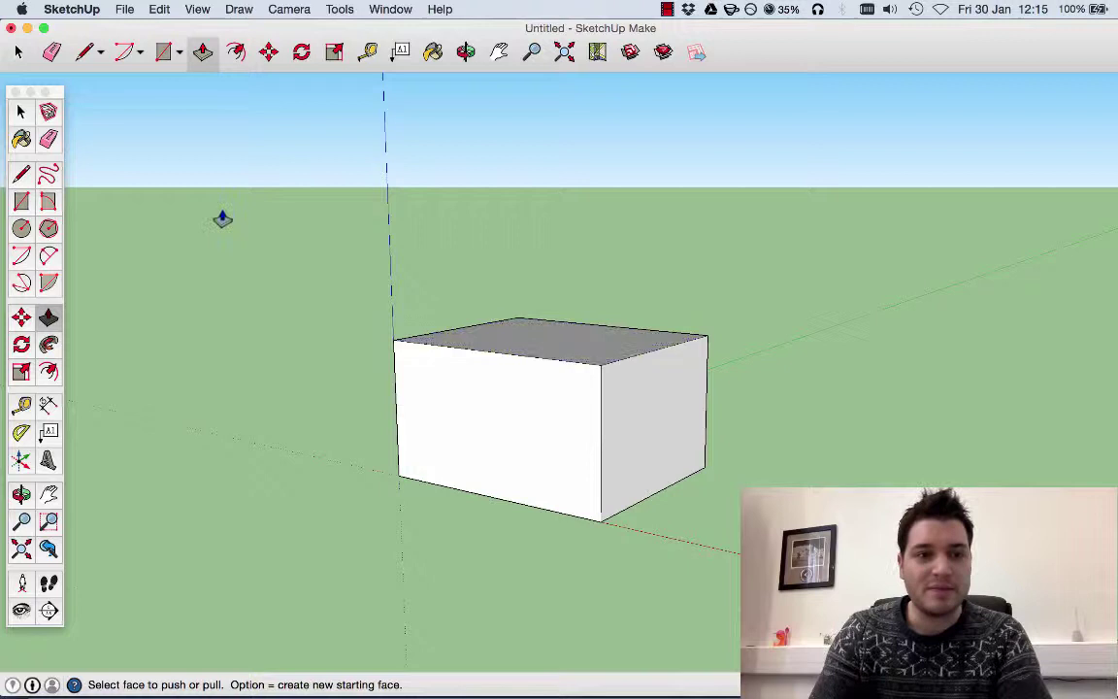
# Draw a small rectangle on the box's right face and pull it out into a jutting block
pyautogui.click(22, 201)
pyautogui.click(645, 396)
pyautogui.click(686, 433)
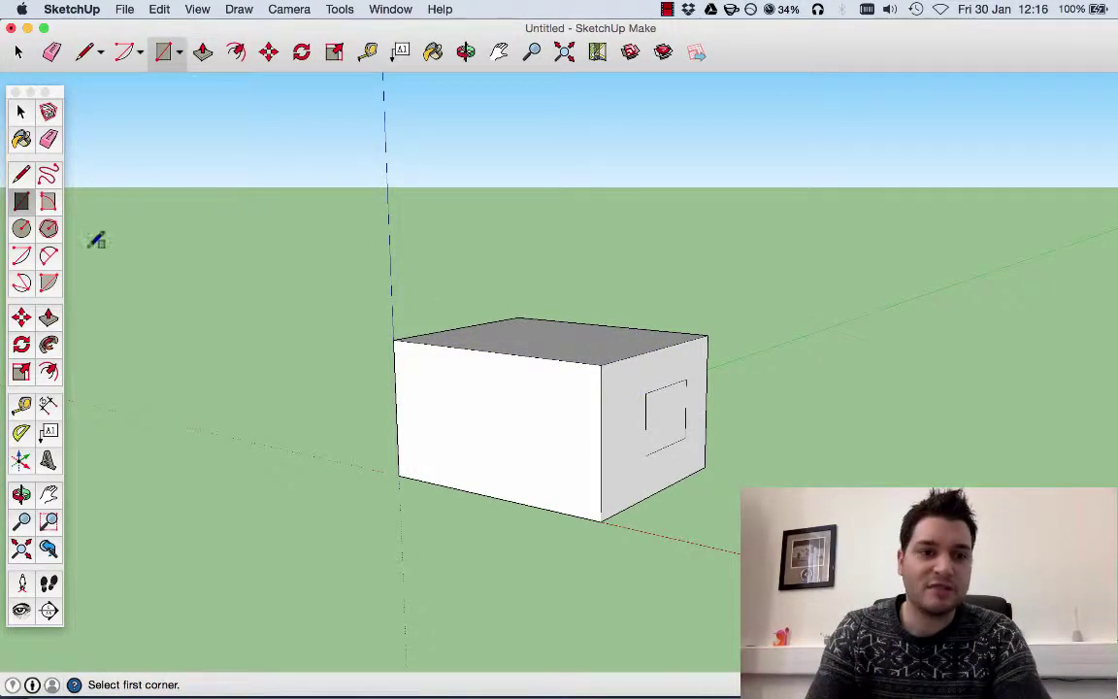
pyautogui.click(49, 317)
pyautogui.click(681, 424)
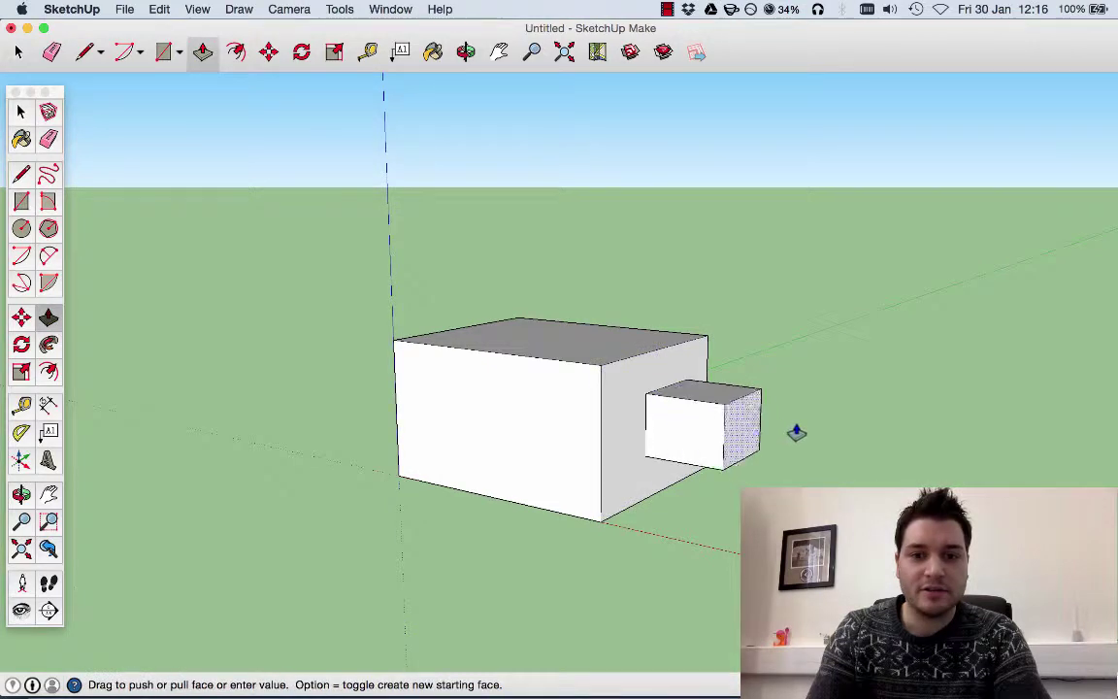
pyautogui.click(802, 432)
# Draw a circle on the front face, pull it into a cylinder, and orbit to the other side
pyautogui.click(21, 228)
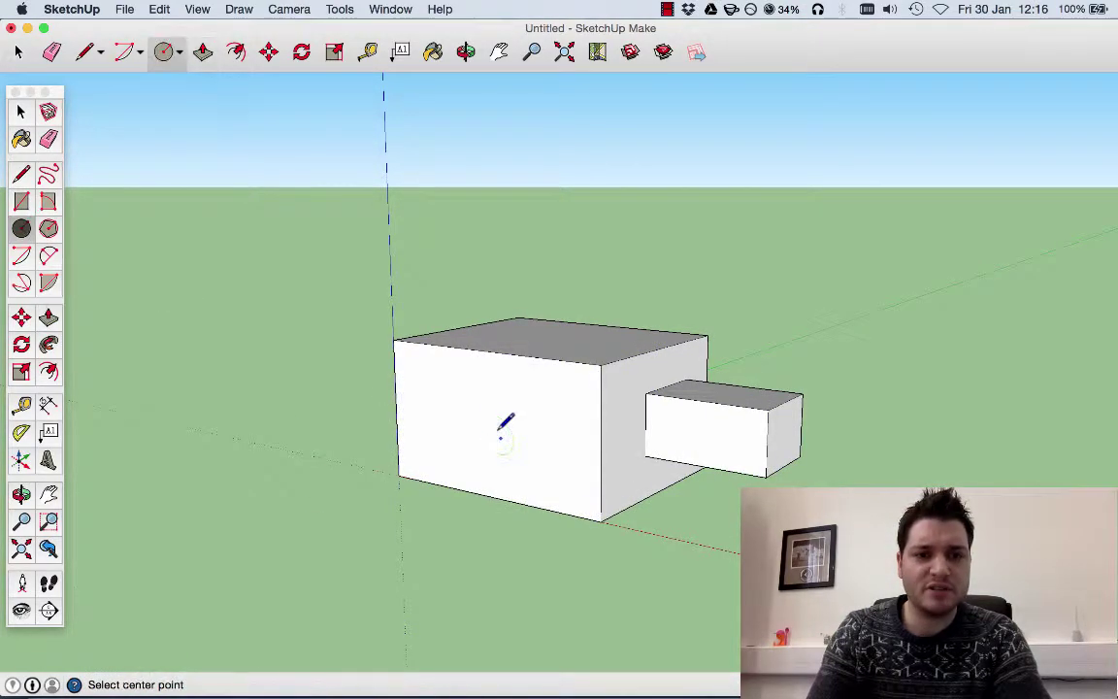
pyautogui.click(497, 434)
pyautogui.click(490, 397)
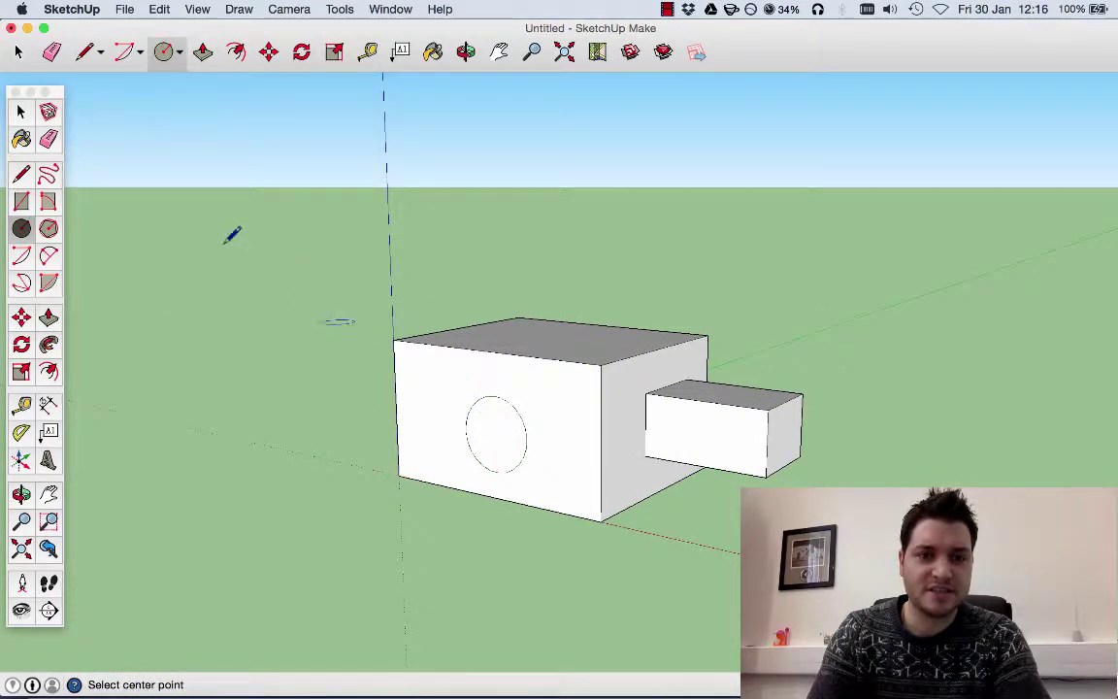
pyautogui.click(48, 317)
pyautogui.click(469, 427)
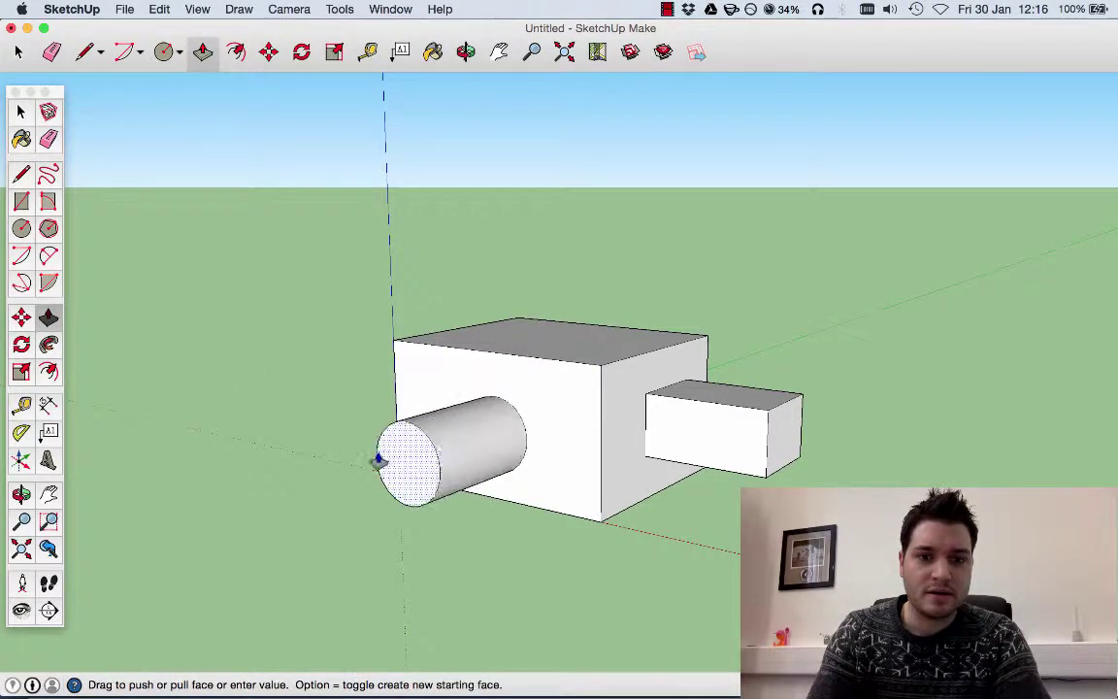
pyautogui.click(377, 460)
pyautogui.click(20, 112)
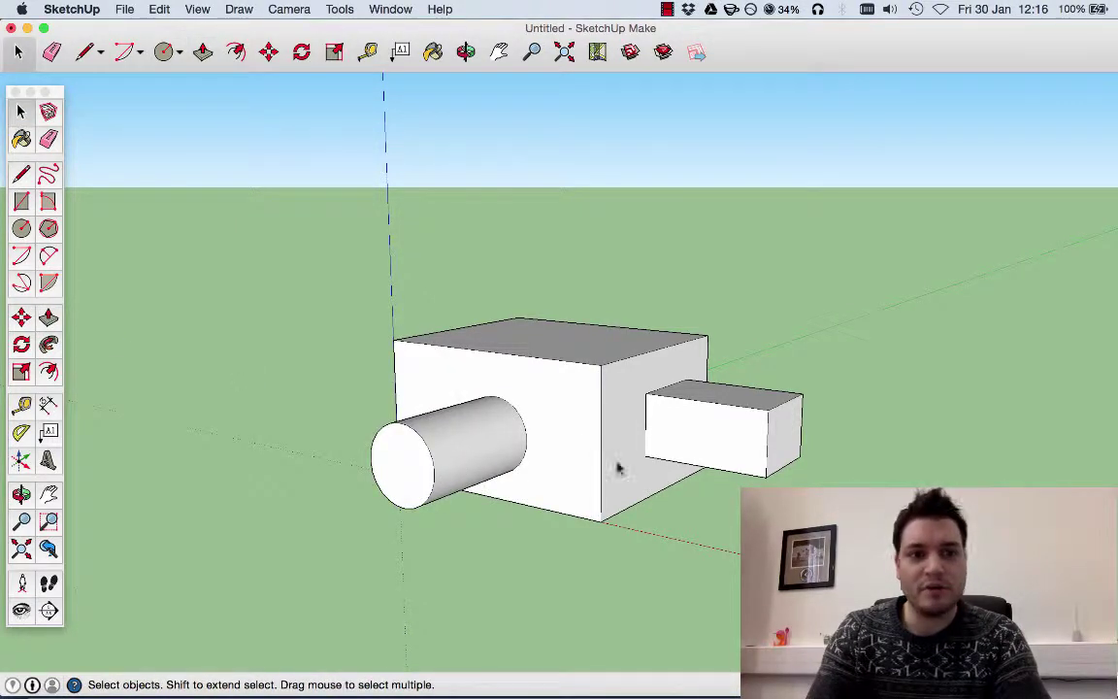
pyautogui.click(466, 52)
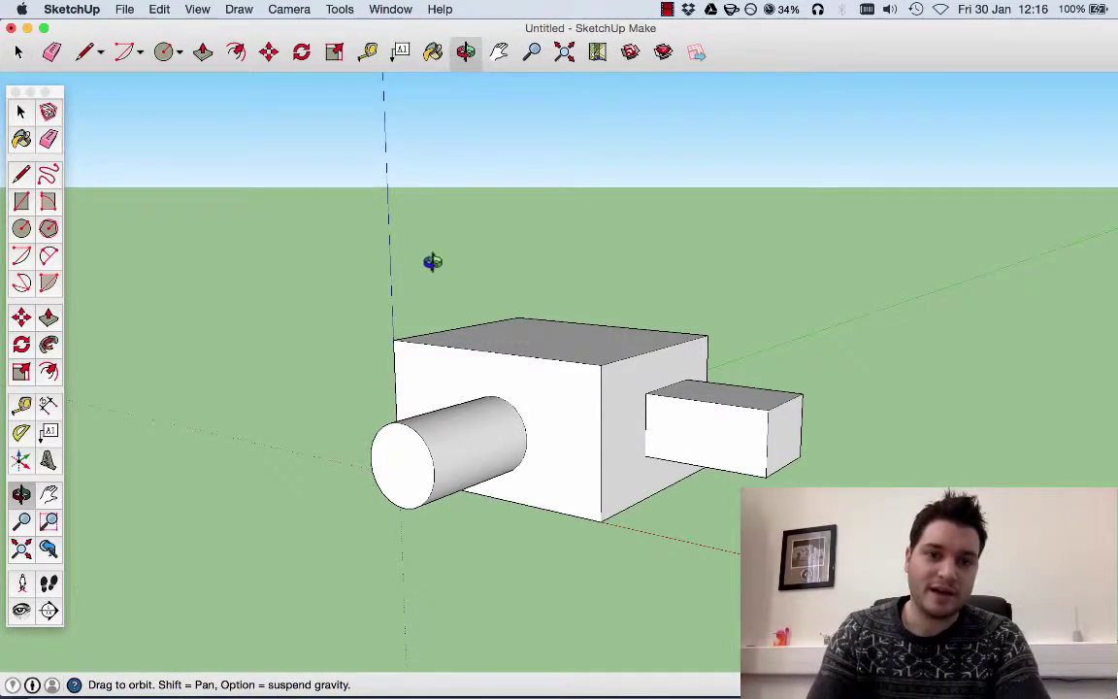
pyautogui.moveTo(432, 261); pyautogui.dragTo(371, 332)
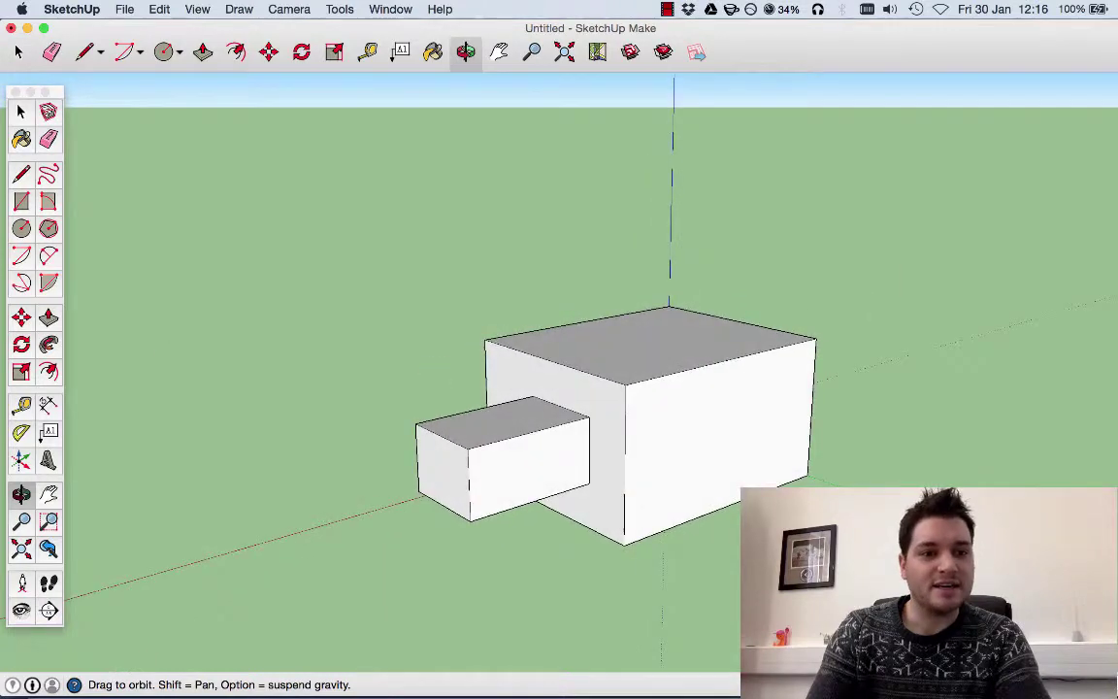
# Draw a hexagon on the side face and pull it out into a prism
pyautogui.click(48, 229)
pyautogui.click(682, 468)
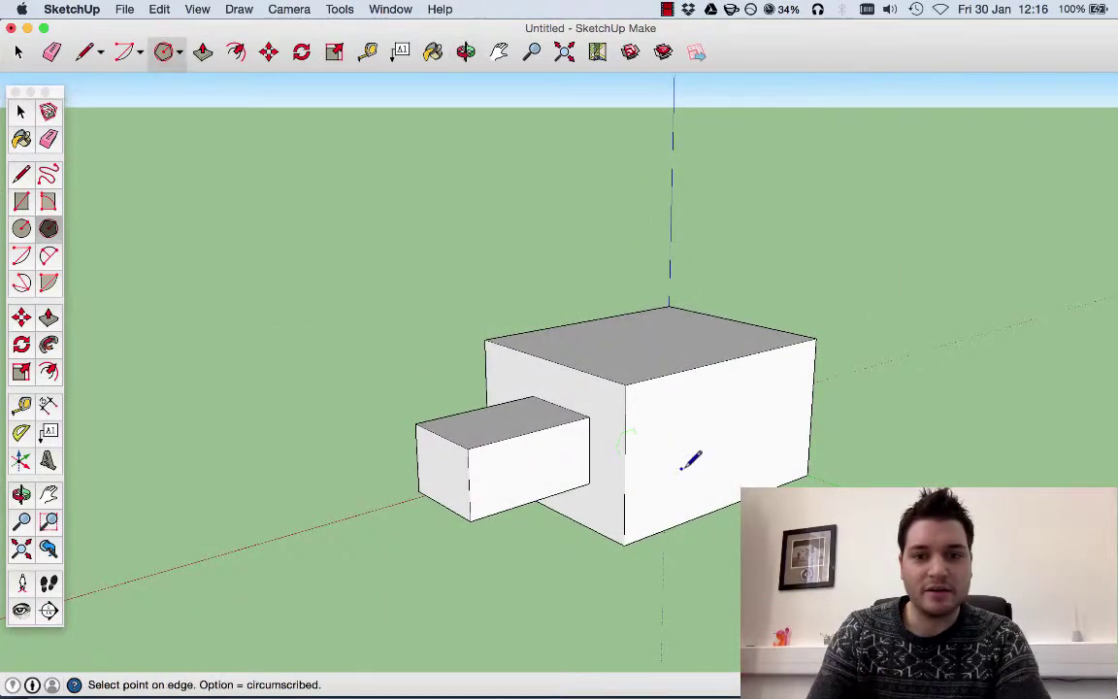
pyautogui.click(709, 445)
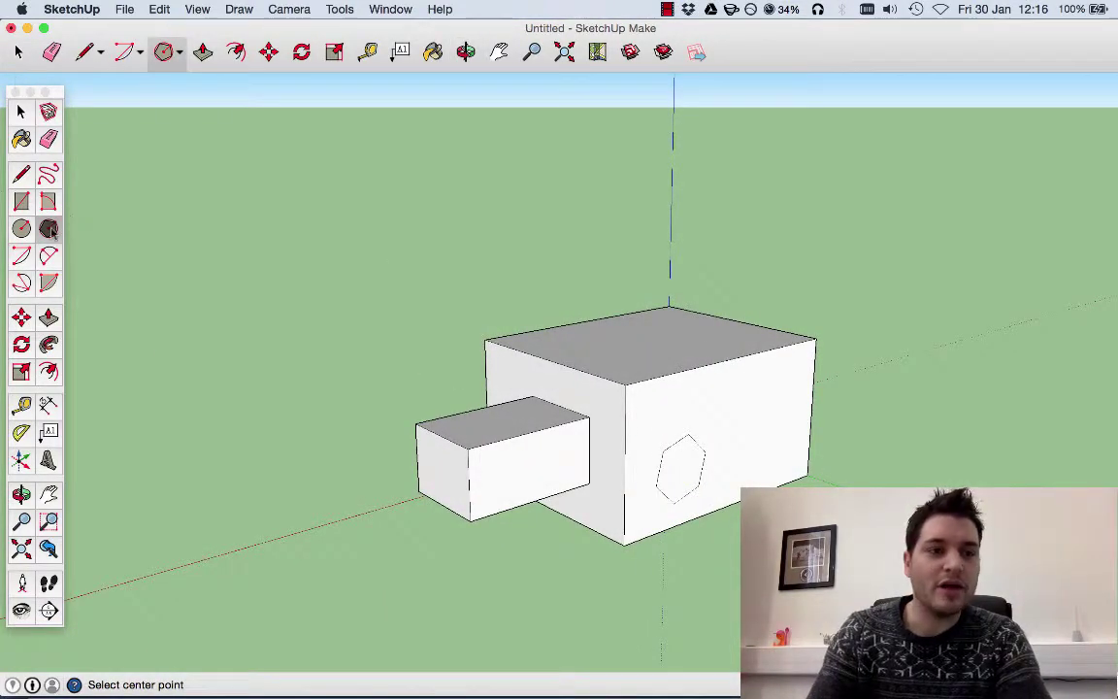
pyautogui.click(49, 317)
pyautogui.moveTo(698, 456); pyautogui.dragTo(820, 500)
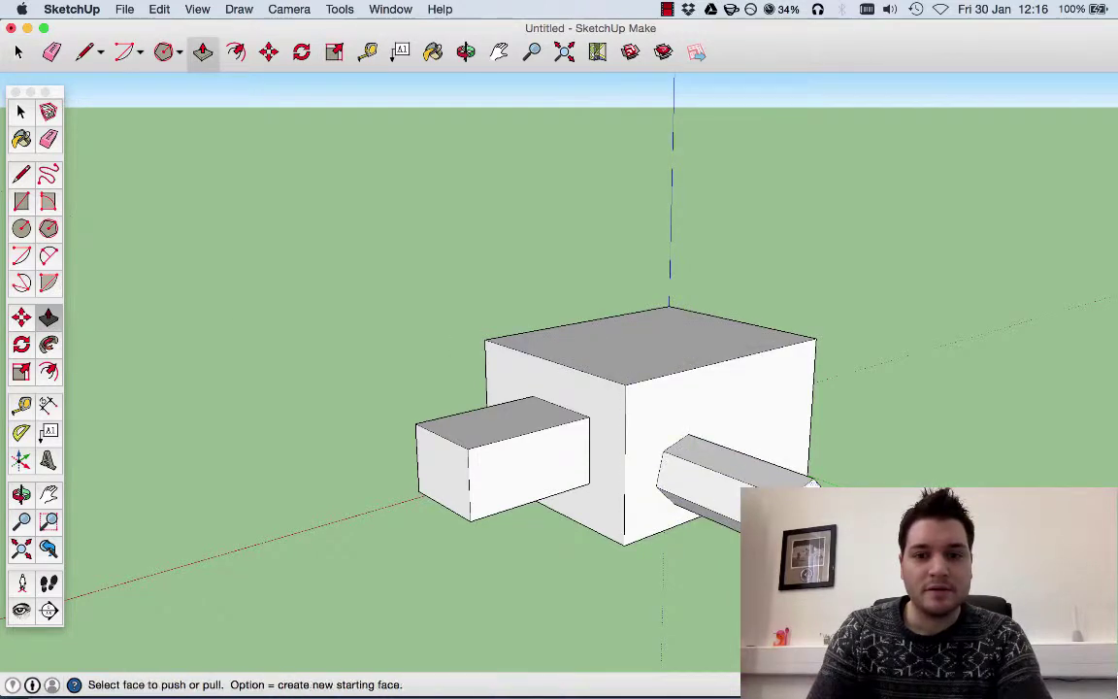
# Draw a small and a larger circle on the top face and raise them into cylinders
pyautogui.click(22, 229)
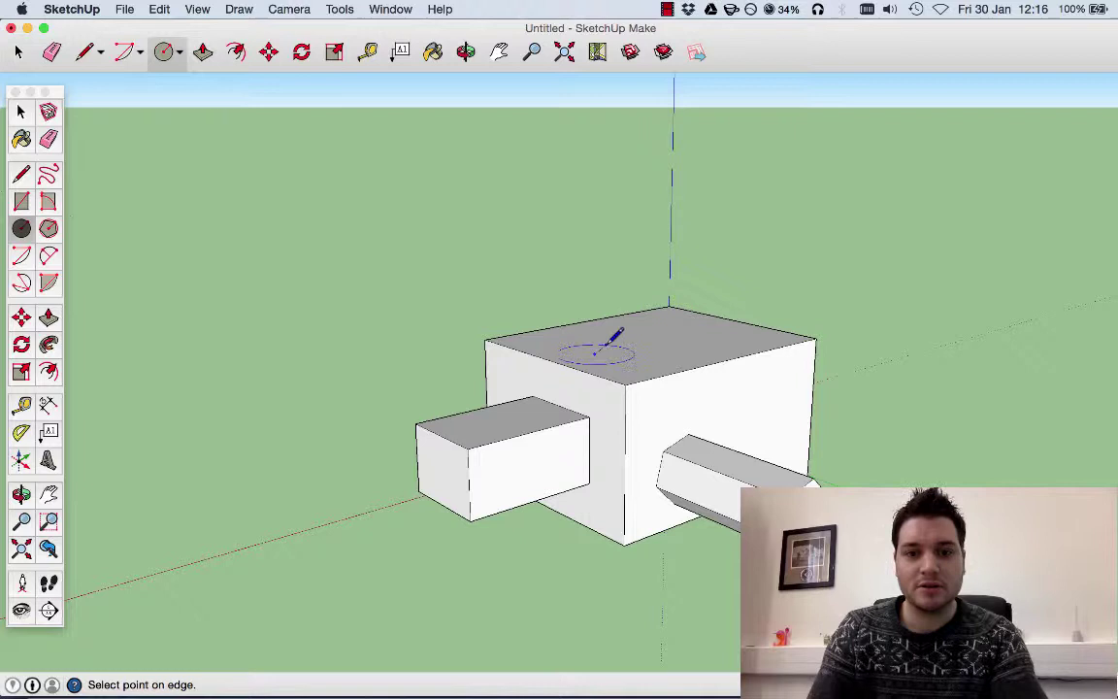
pyautogui.click(624, 345)
pyautogui.click(684, 336)
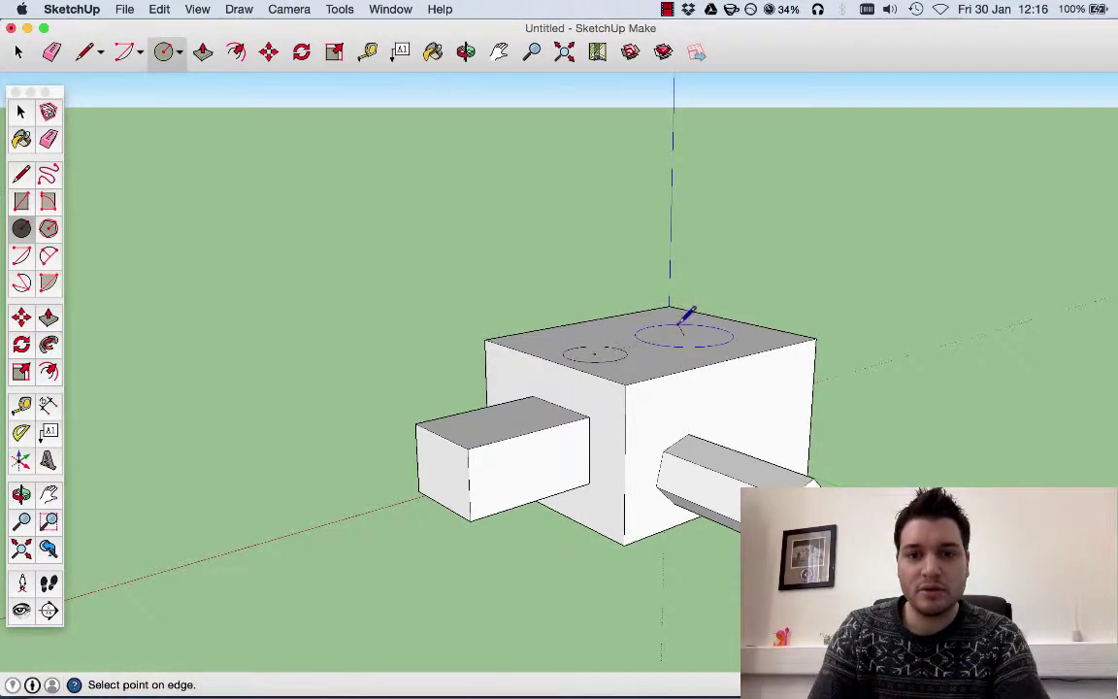
pyautogui.click(686, 323)
pyautogui.click(48, 316)
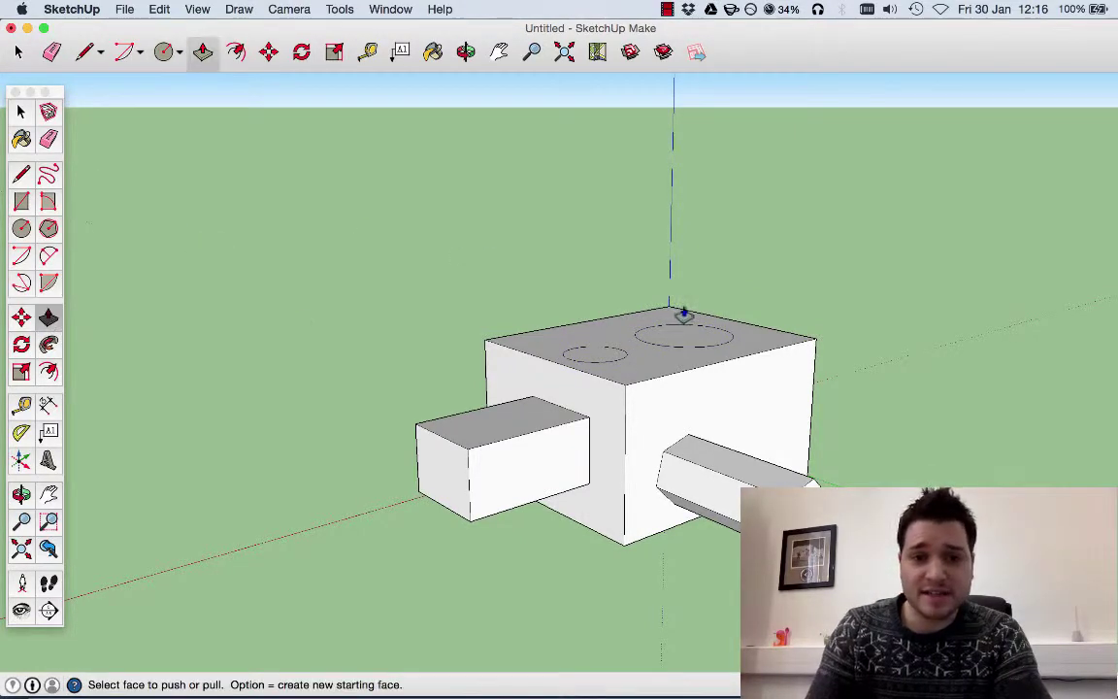
pyautogui.click(607, 349)
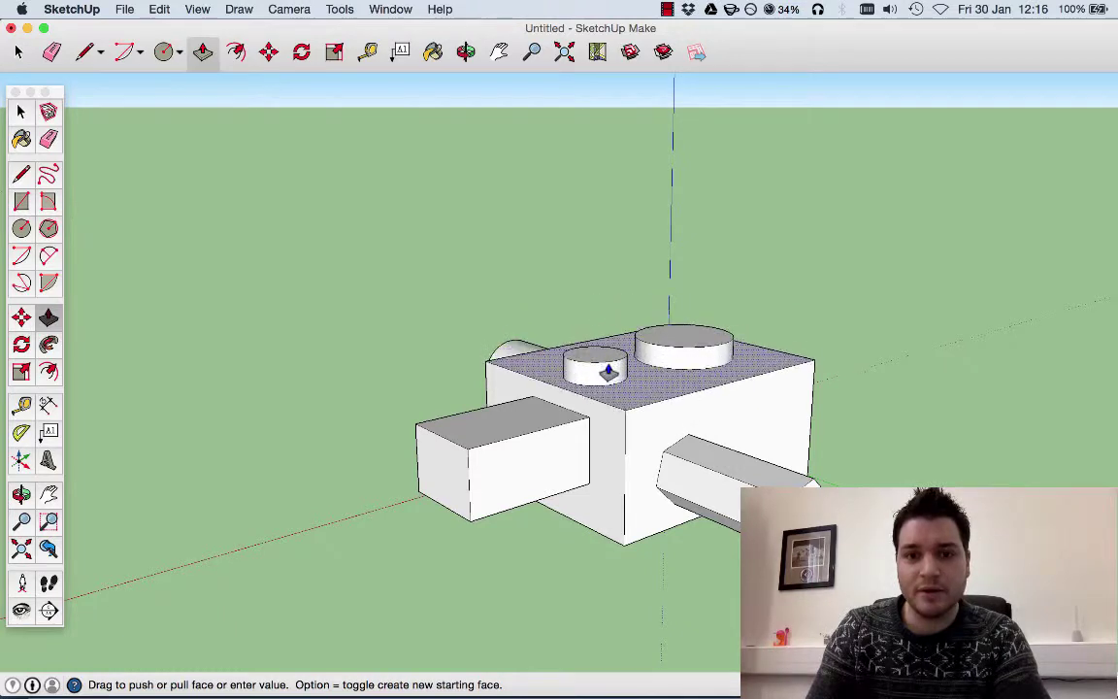
pyautogui.click(606, 369)
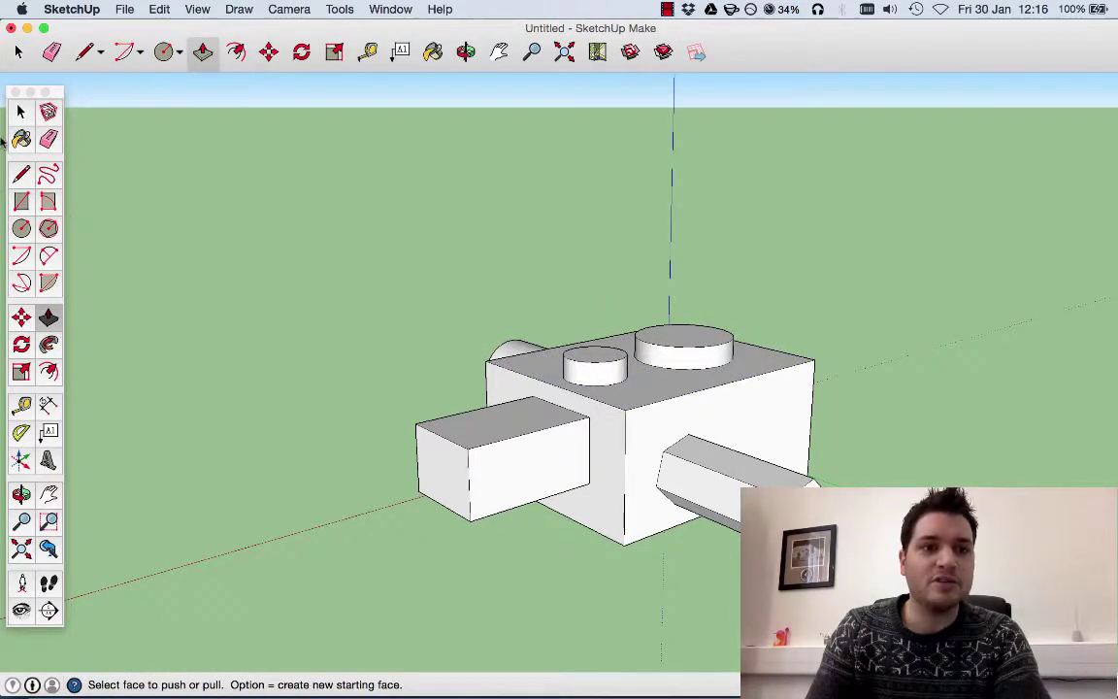
pyautogui.click(21, 112)
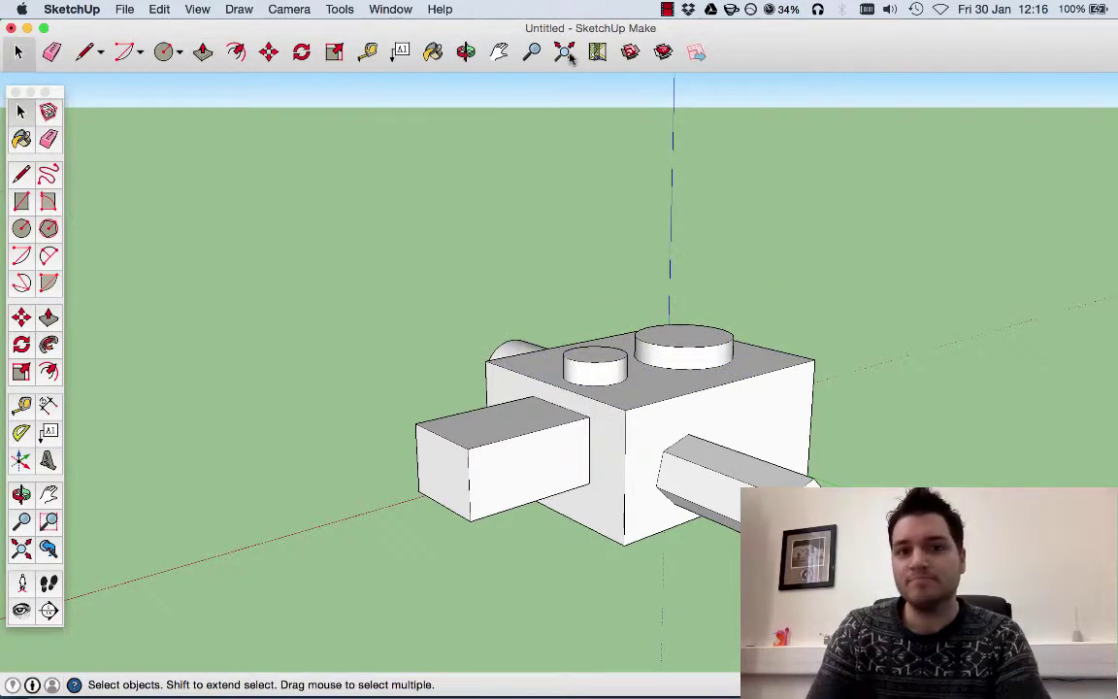
pyautogui.click(466, 51)
pyautogui.moveTo(856, 362); pyautogui.dragTo(357, 475)
pyautogui.moveTo(562, 375); pyautogui.dragTo(344, 288)
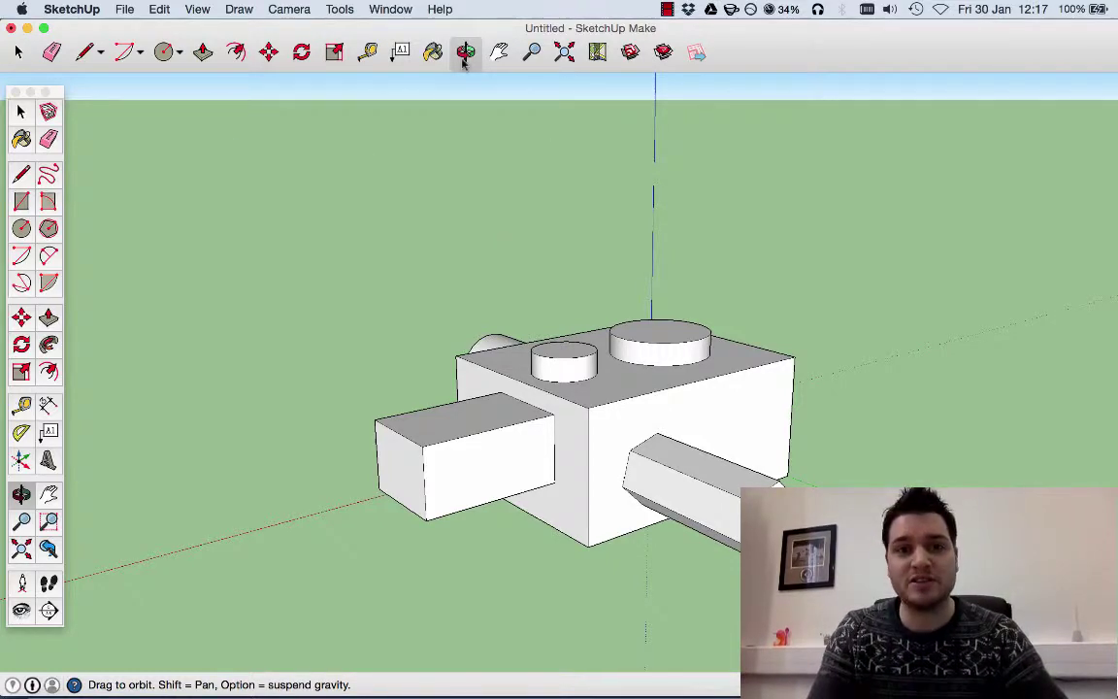
pyautogui.moveTo(461, 240); pyautogui.dragTo(757, 459)
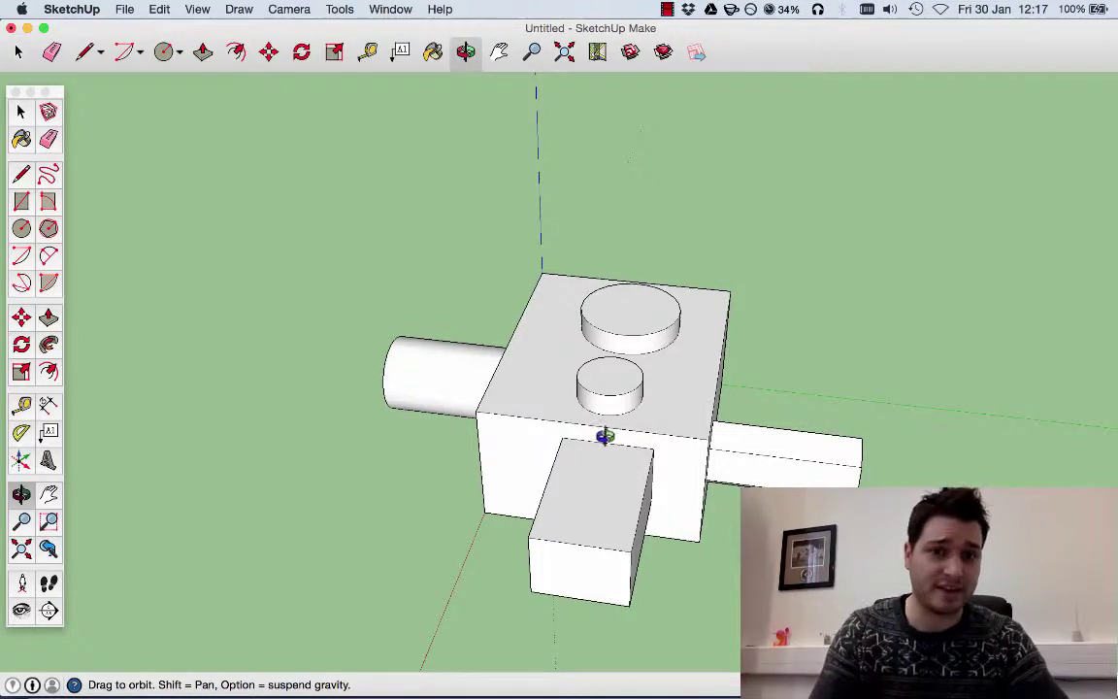
pyautogui.moveTo(602, 434); pyautogui.dragTo(367, 342)
pyautogui.press('shift')
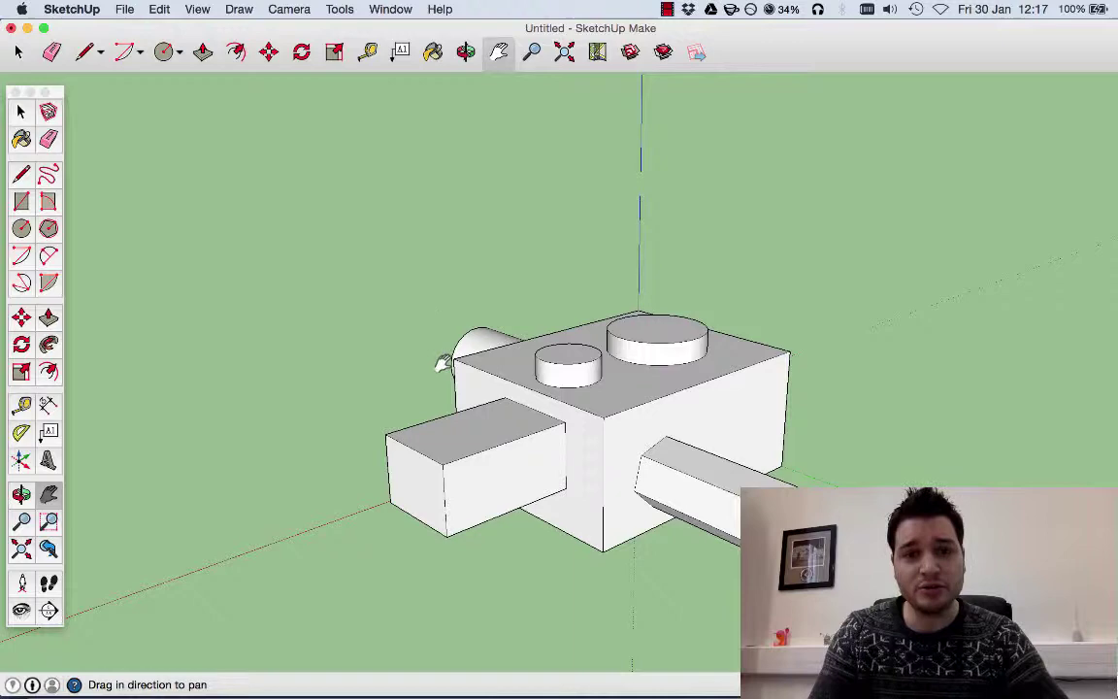
pyautogui.moveTo(445, 362); pyautogui.dragTo(399, 379)
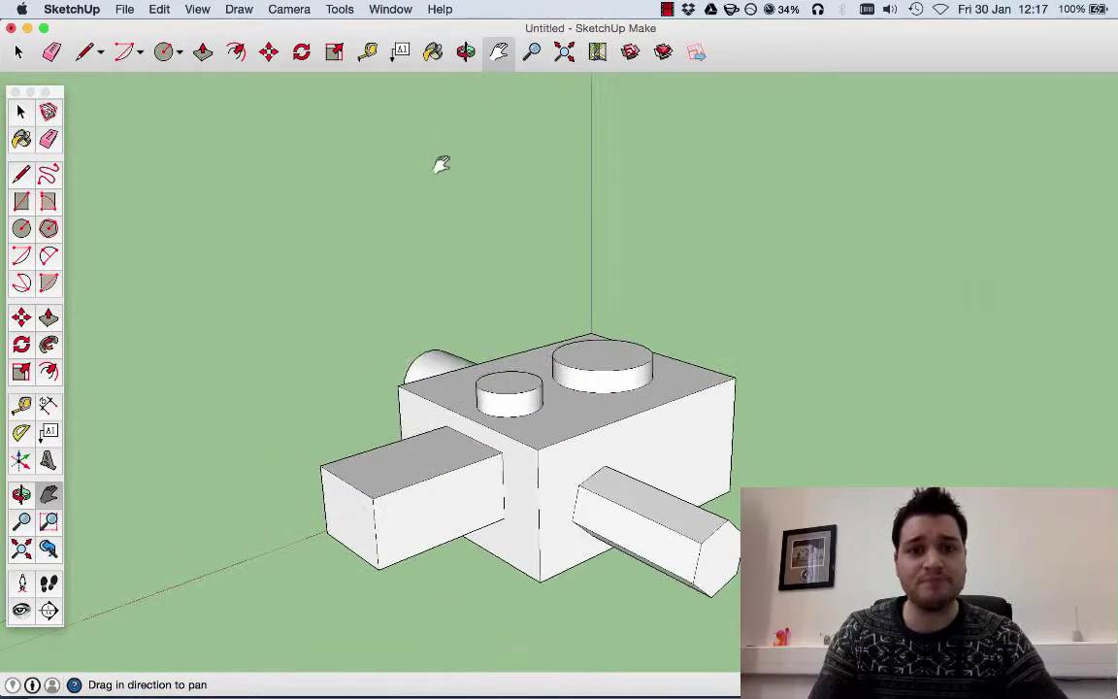
pyautogui.click(531, 53)
pyautogui.moveTo(569, 412); pyautogui.dragTo(614, 520)
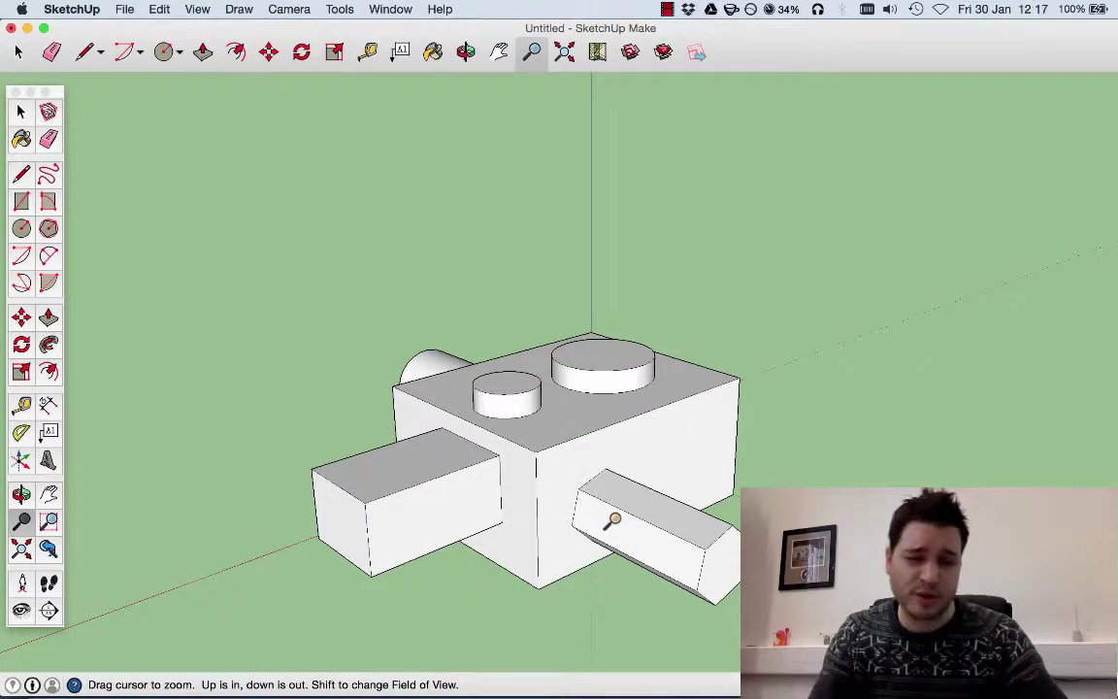
# Orbit around the cylinder base and grey face close-ups, then Zoom Extents to frame the whole model
pyautogui.click(23, 110)
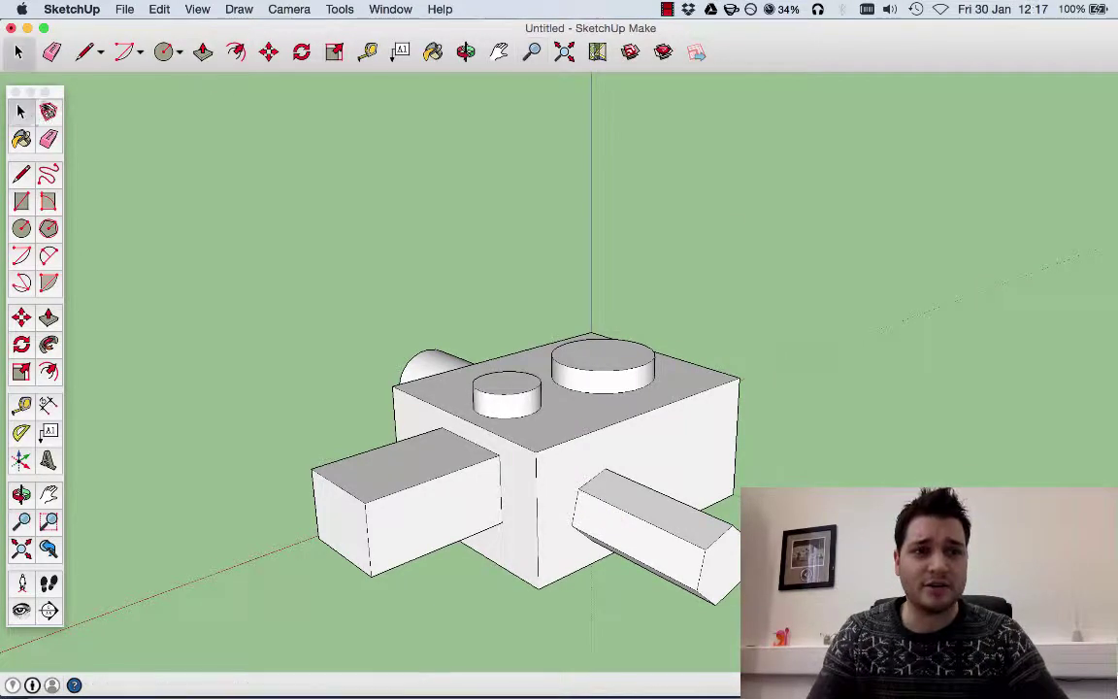
pyautogui.click(565, 55)
pyautogui.scroll(-2, 549, 279)
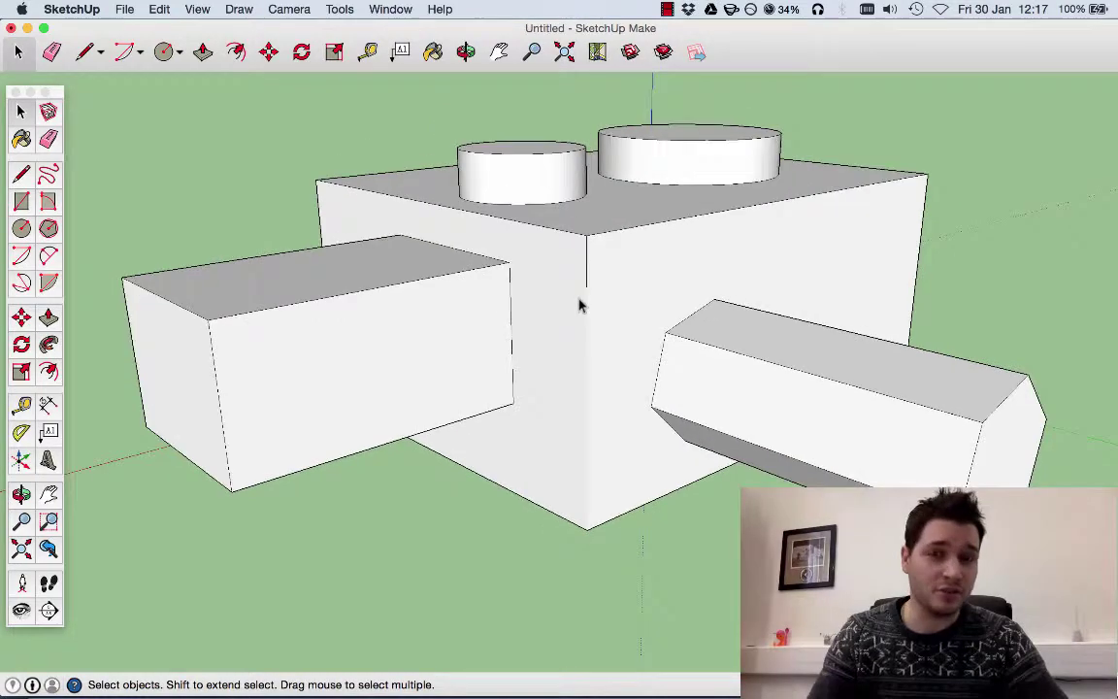
pyautogui.scroll(10, 519, 205)
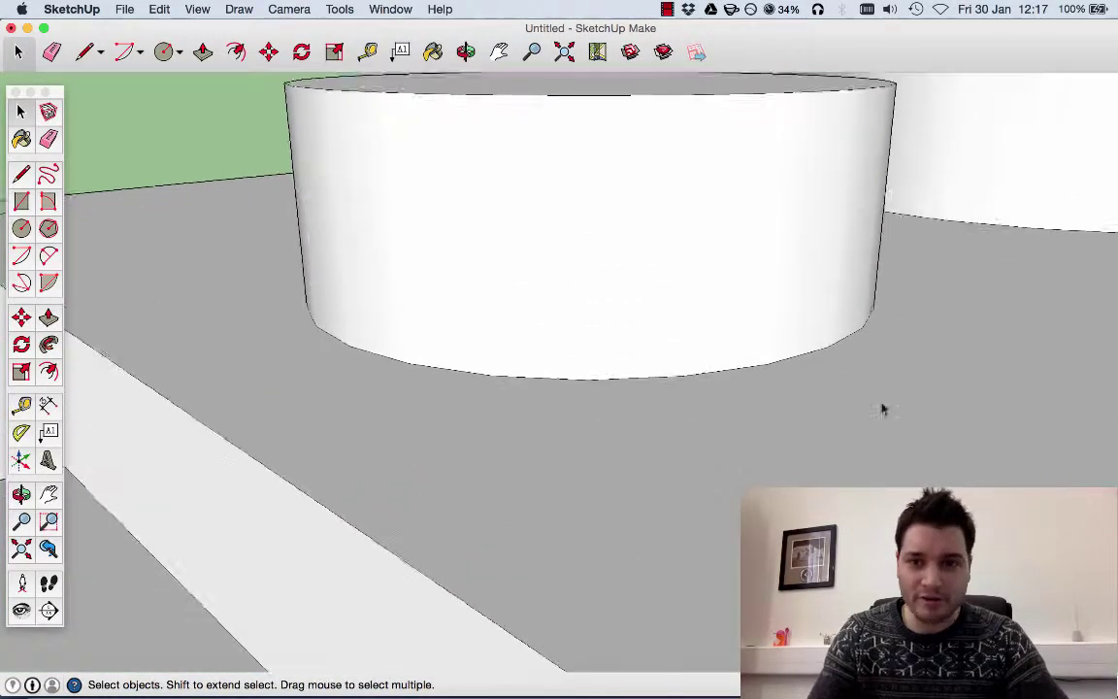
pyautogui.press('o')
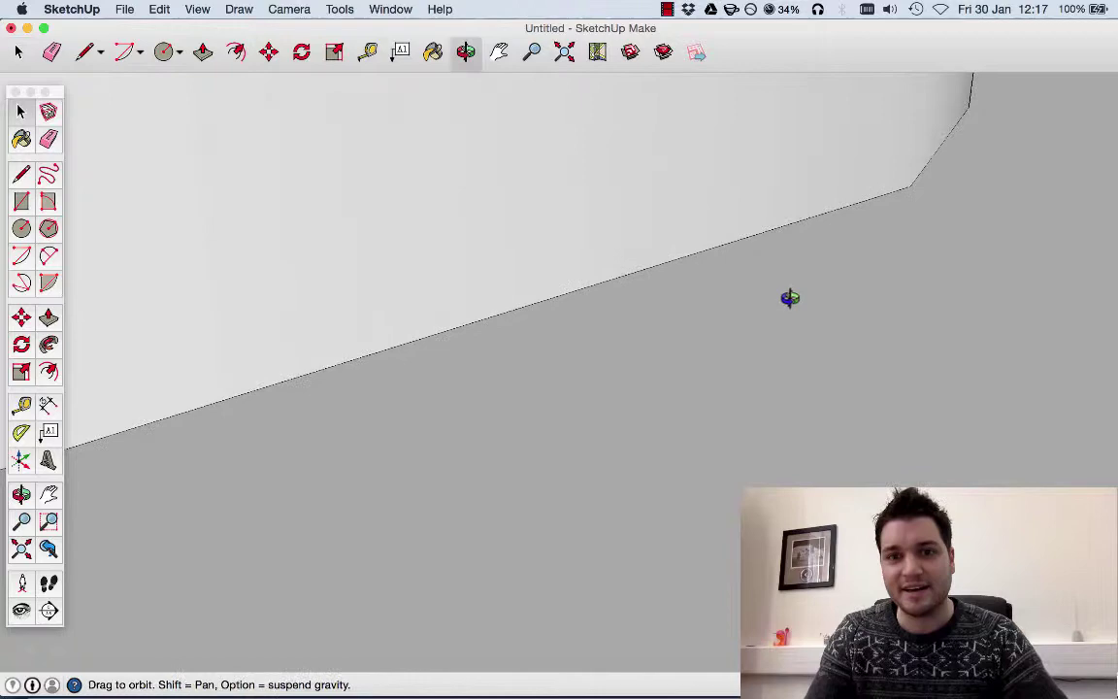
pyautogui.moveTo(788, 297); pyautogui.dragTo(1006, 195)
pyautogui.press('space')
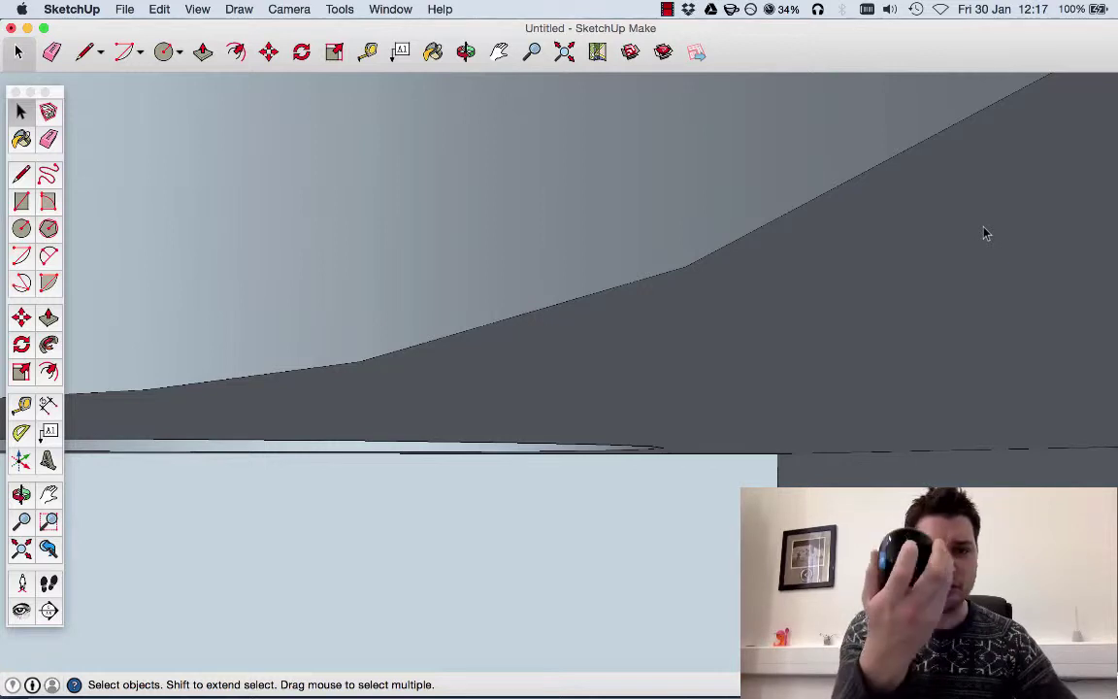
pyautogui.press('o')
pyautogui.moveTo(969, 242); pyautogui.dragTo(728, 388)
pyautogui.press('space')
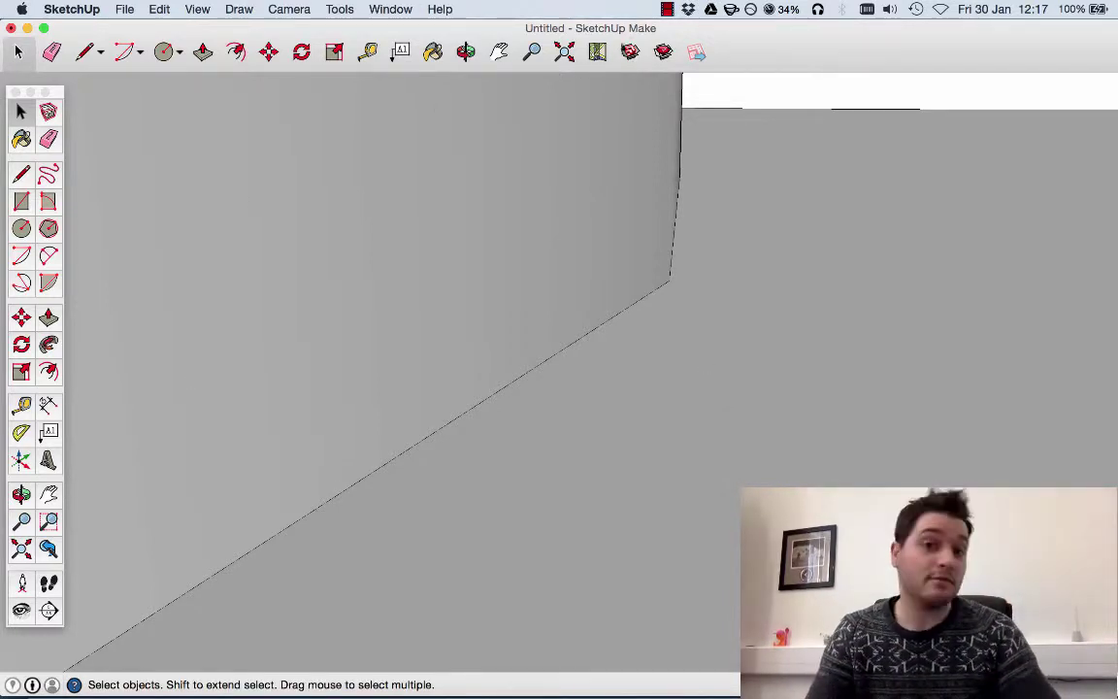
pyautogui.click(569, 52)
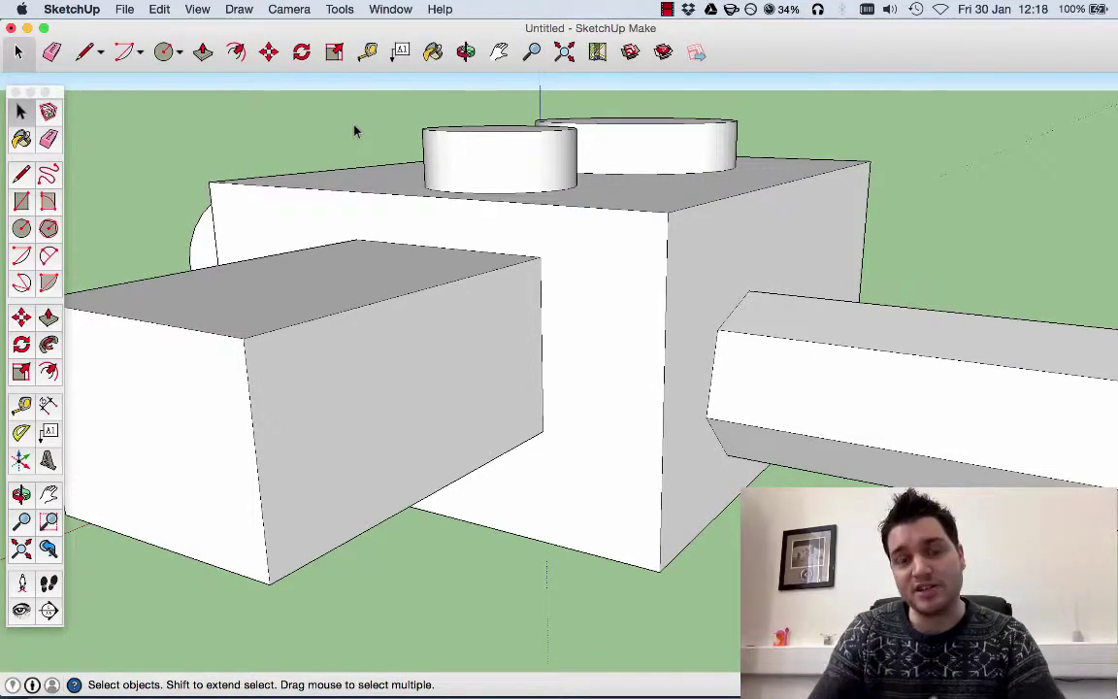
# Orbit to an elevated three-quarter view showing the top cylinders and side extrusions
pyautogui.moveTo(354, 131); pyautogui.dragTo(821, 246, button='middle')
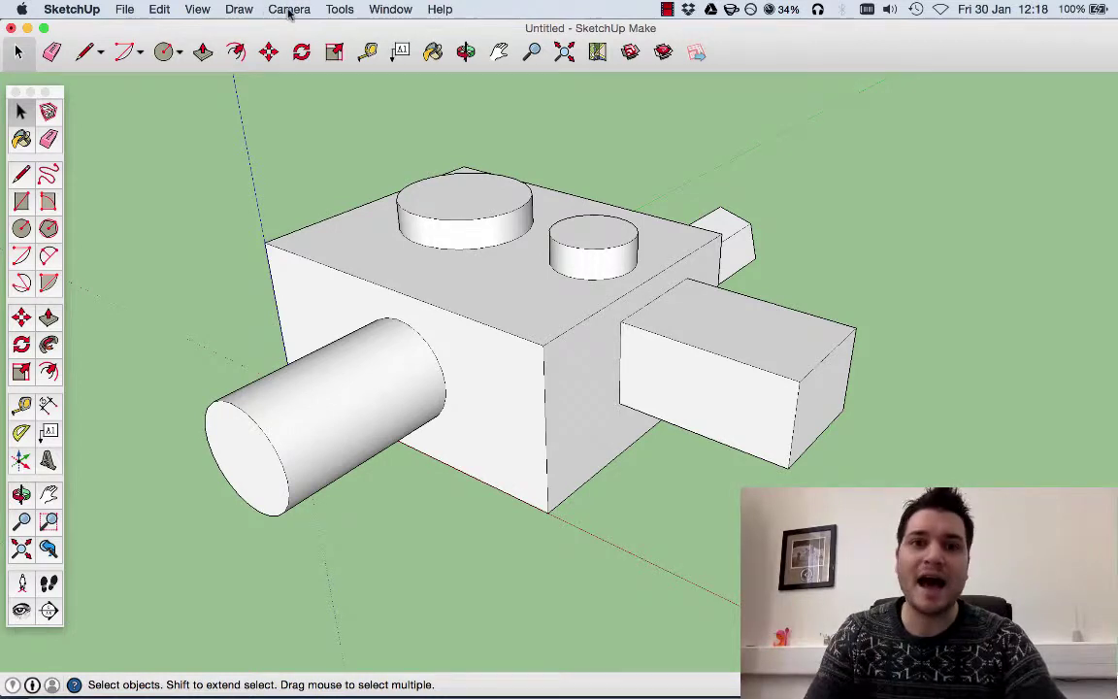
# Switch to the Top standard view and zoom out to frame the whole model
pyautogui.click(288, 10)
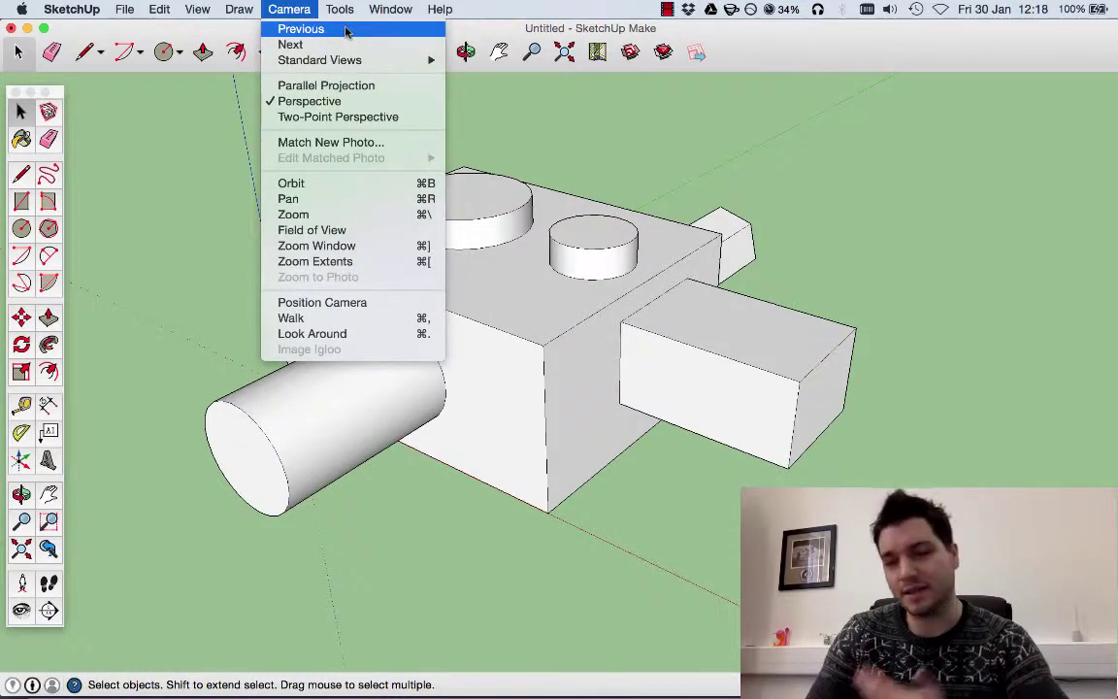
pyautogui.moveTo(342, 61)
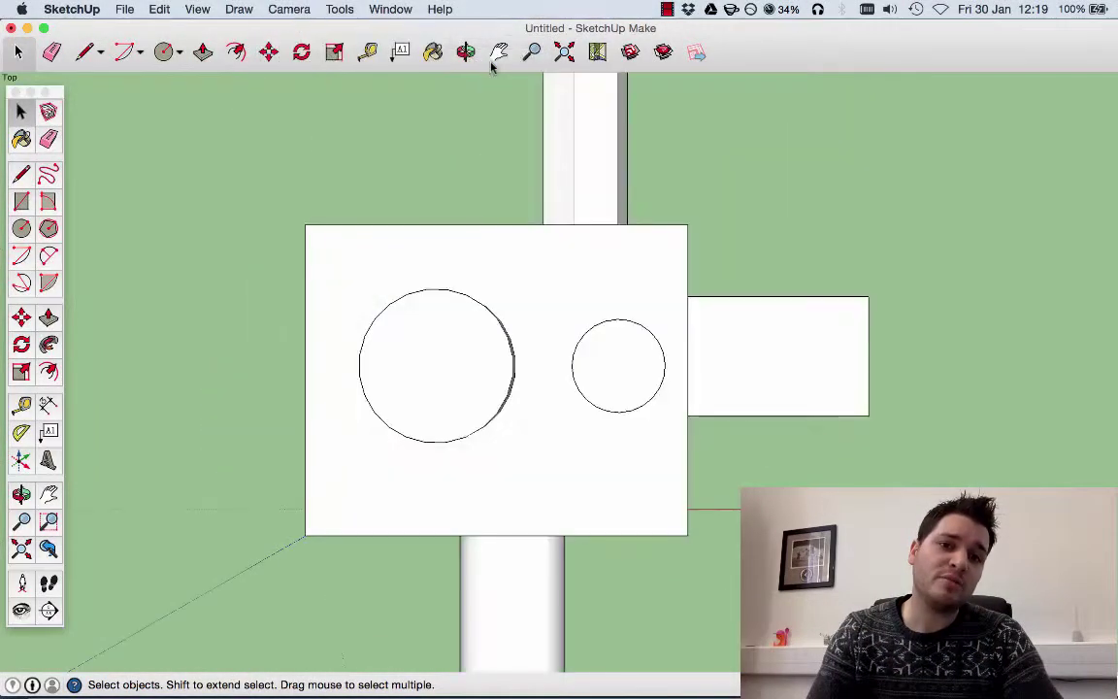
pyautogui.scroll(-6, 502, 88)
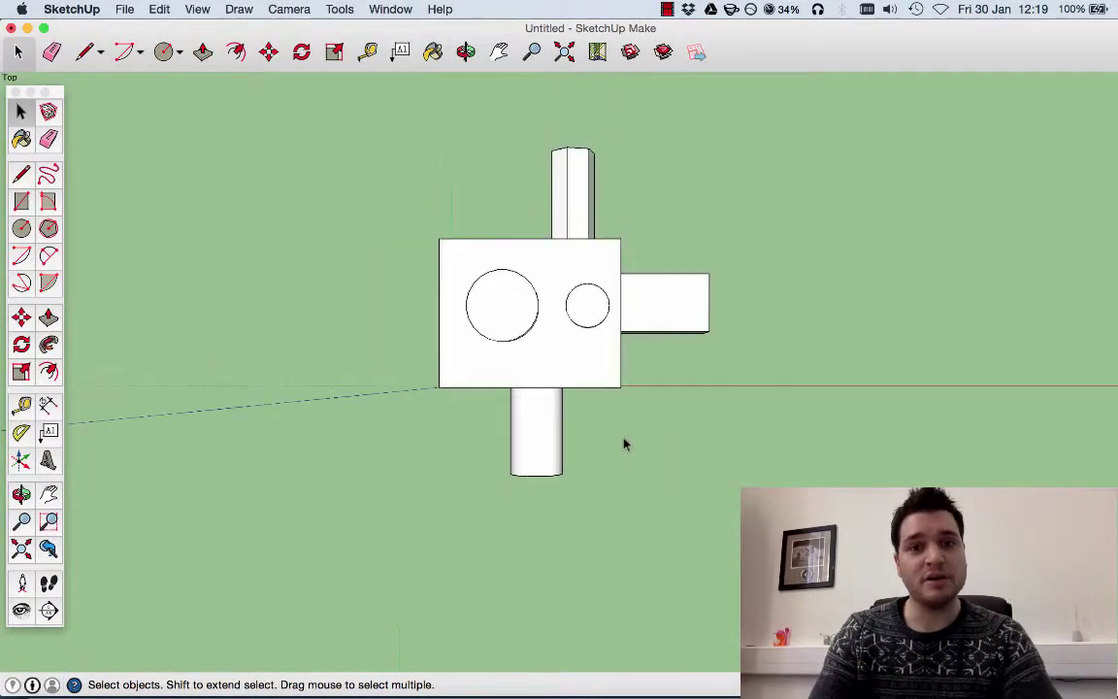
pyautogui.scroll(-1, 624, 445)
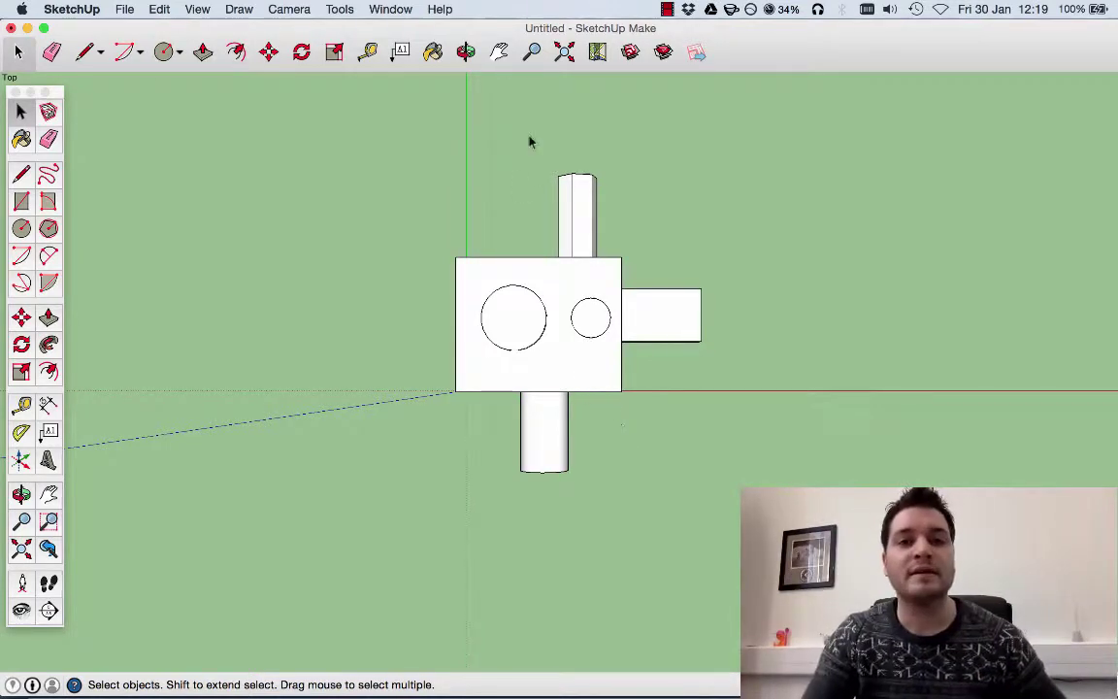
# Switch to the Bottom standard view of the model
pyautogui.click(301, 9)
pyautogui.moveTo(408, 60)
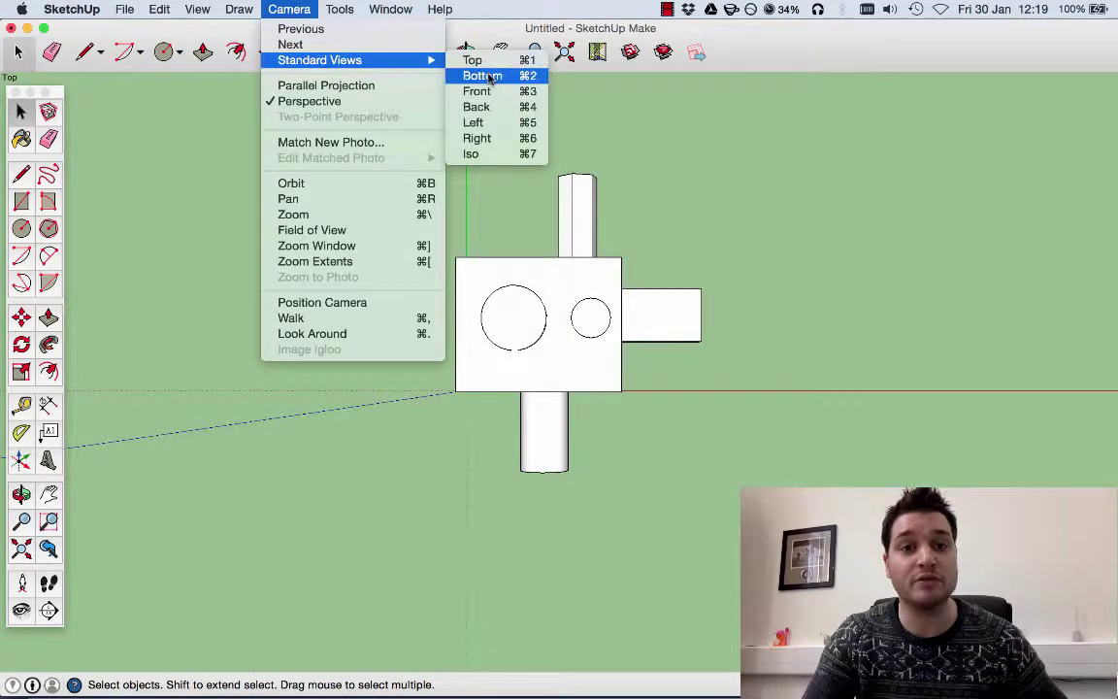
pyautogui.click(483, 76)
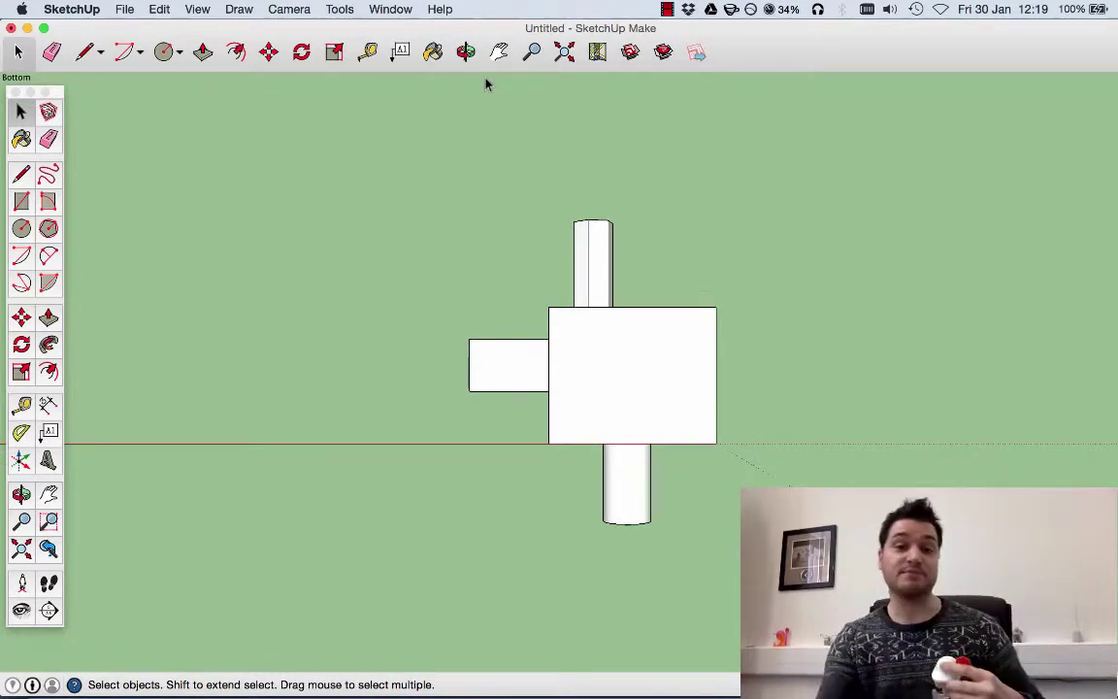
pyautogui.click(297, 8)
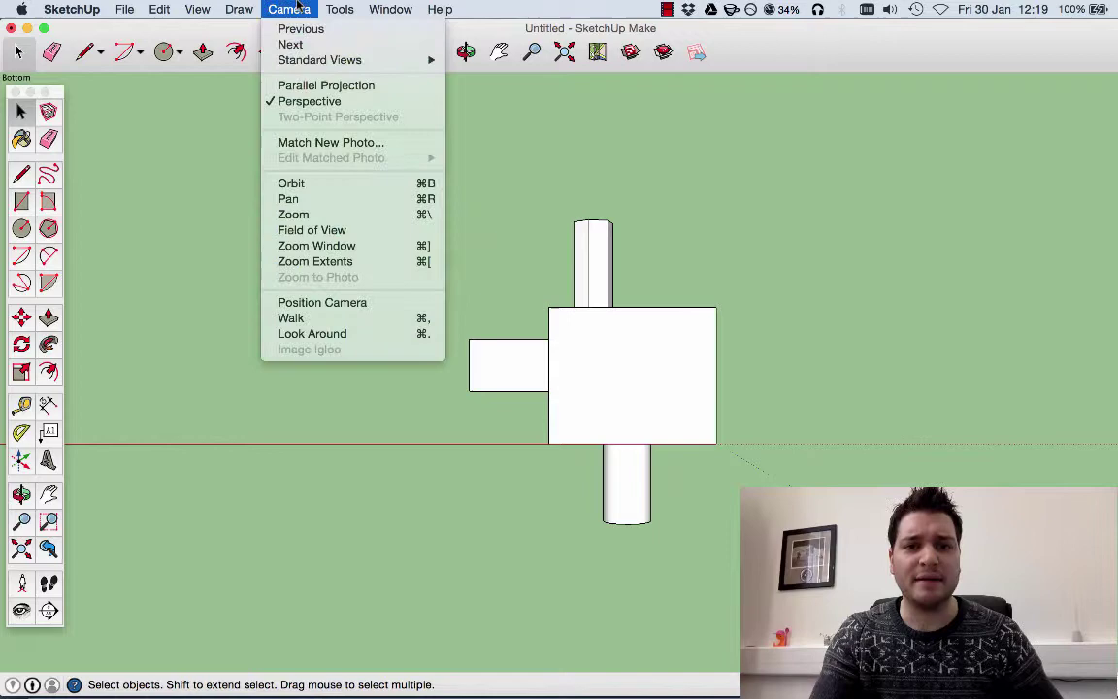
pyautogui.click(297, 8)
pyautogui.scroll(3, 701, 377)
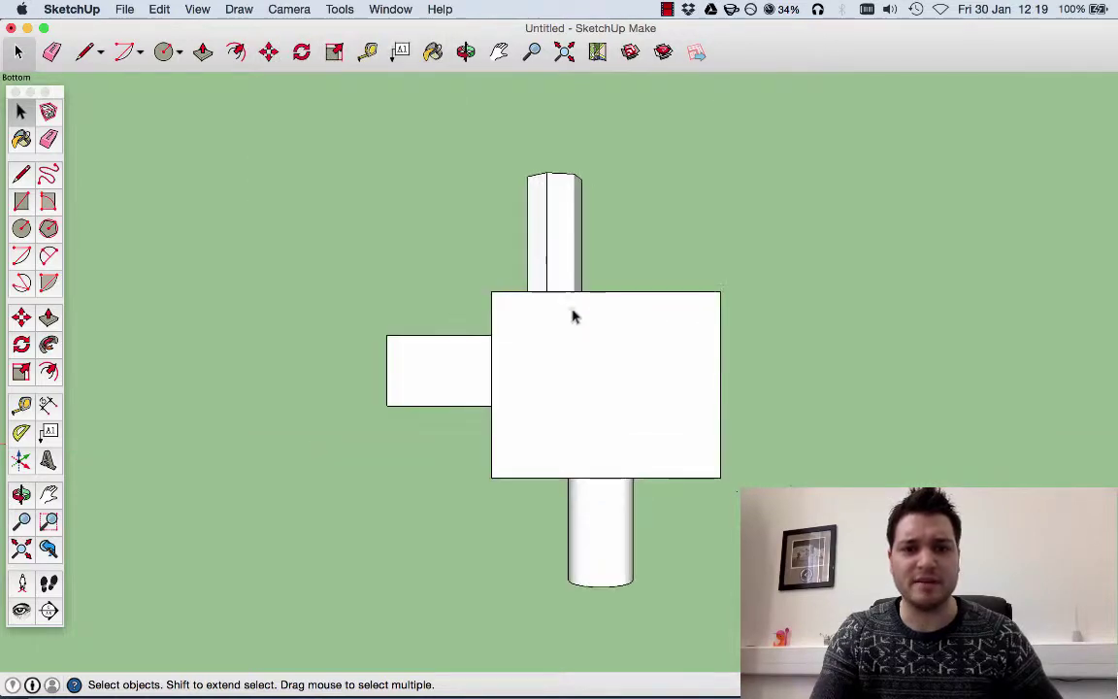
# Switch to the Front standard view, then to the Back view
pyautogui.click(307, 8)
pyautogui.moveTo(284, 61)
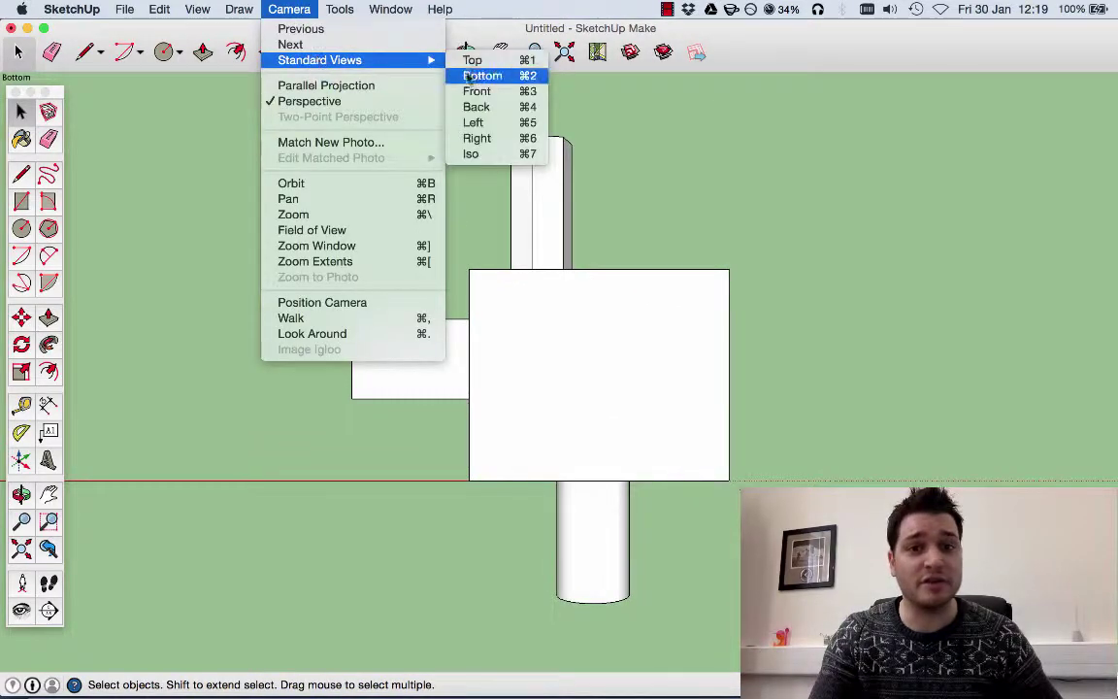
pyautogui.click(510, 97)
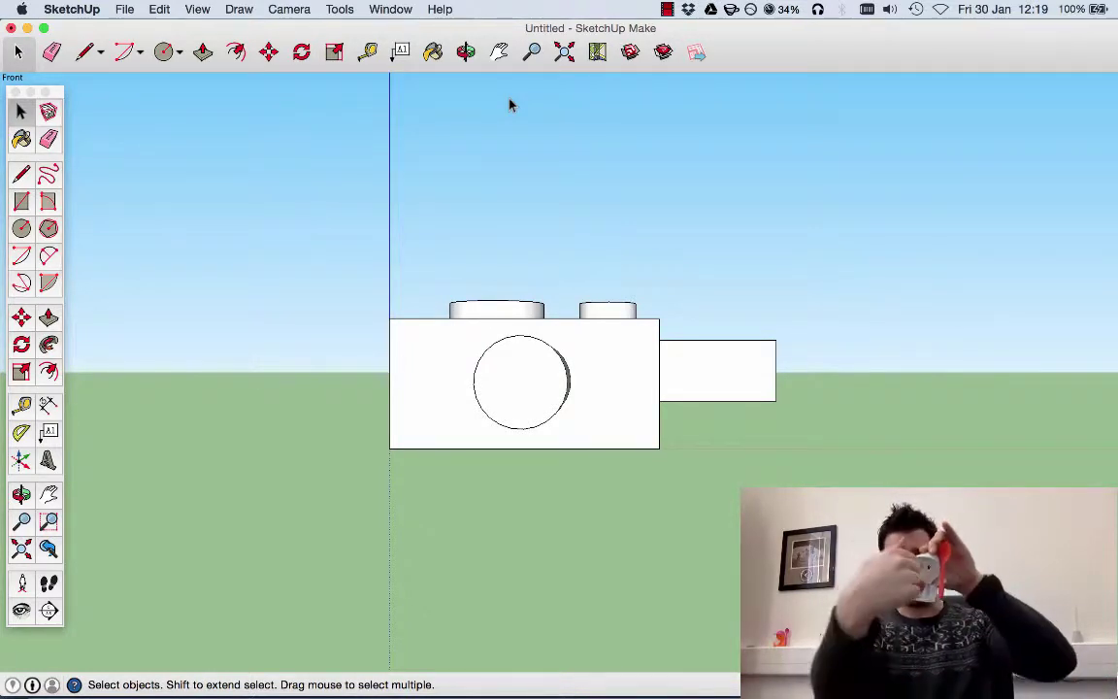
pyautogui.click(291, 9)
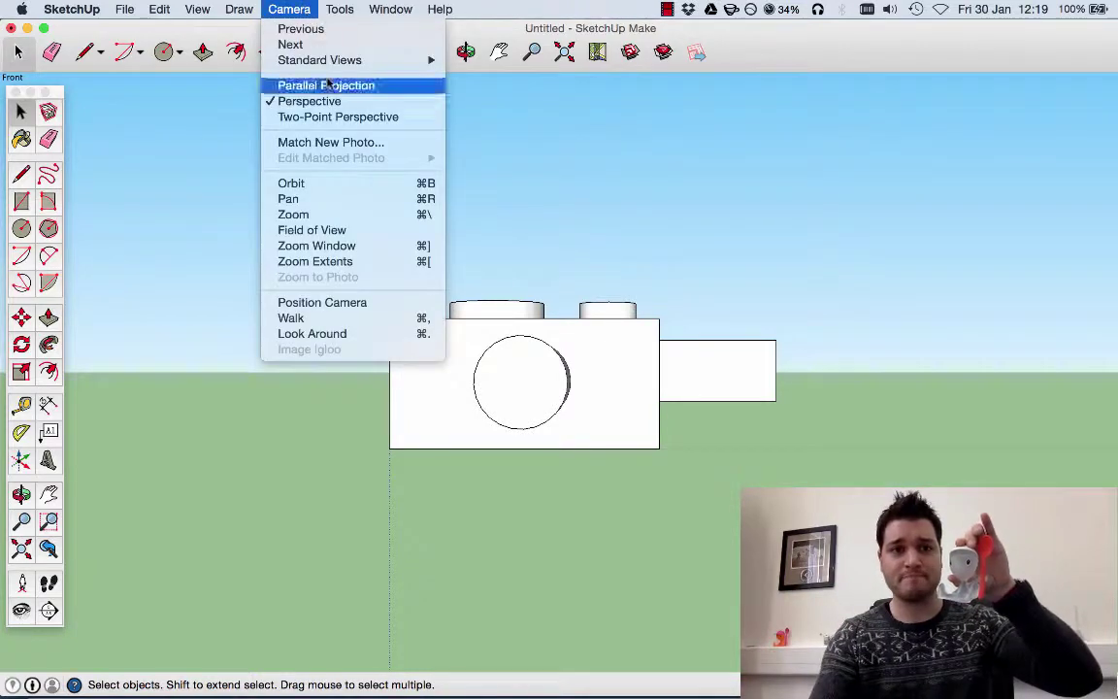
pyautogui.moveTo(427, 61)
pyautogui.click(477, 107)
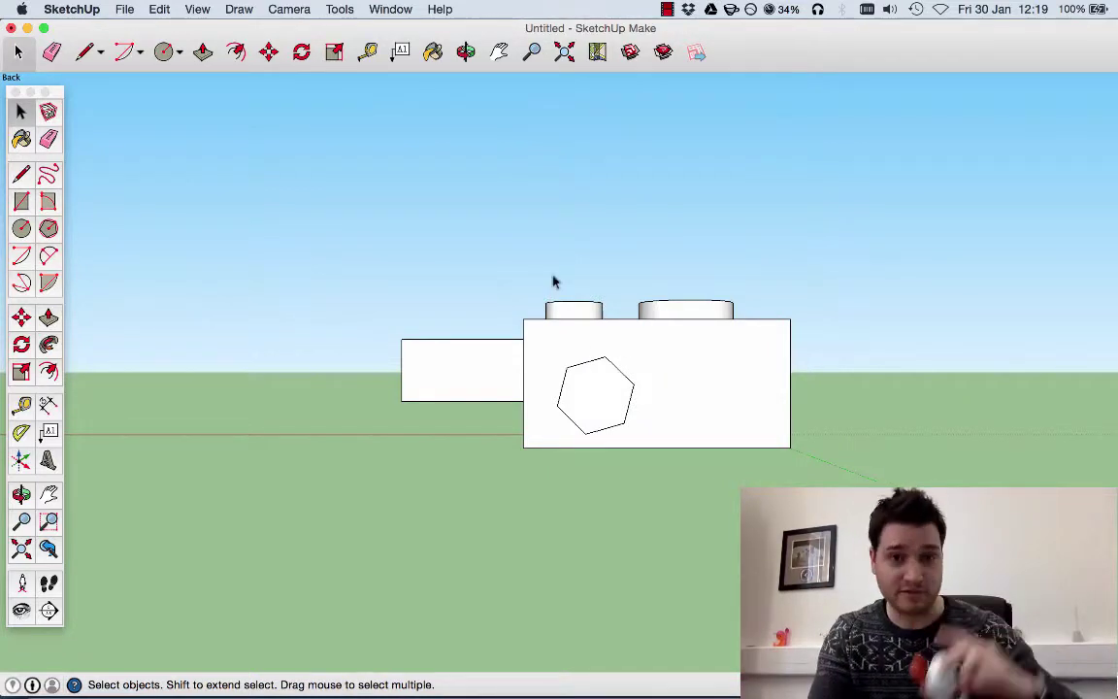
# Show the Left standard view, then the Right view, from Camera > Standard Views
pyautogui.click(296, 10)
pyautogui.moveTo(311, 62)
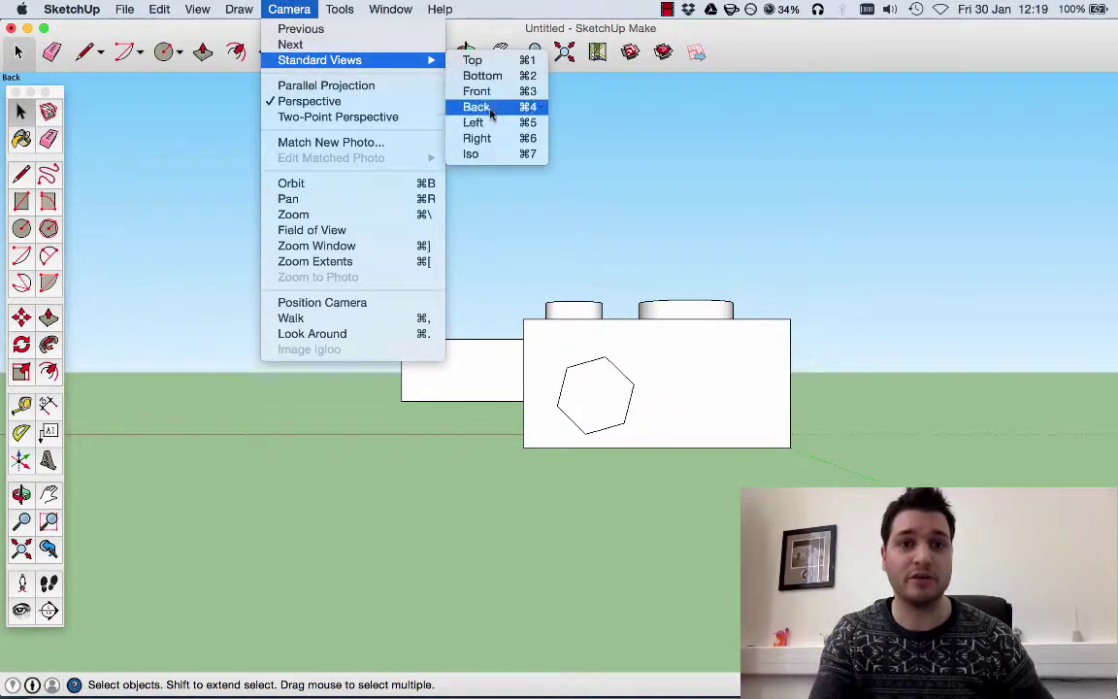
pyautogui.click(490, 124)
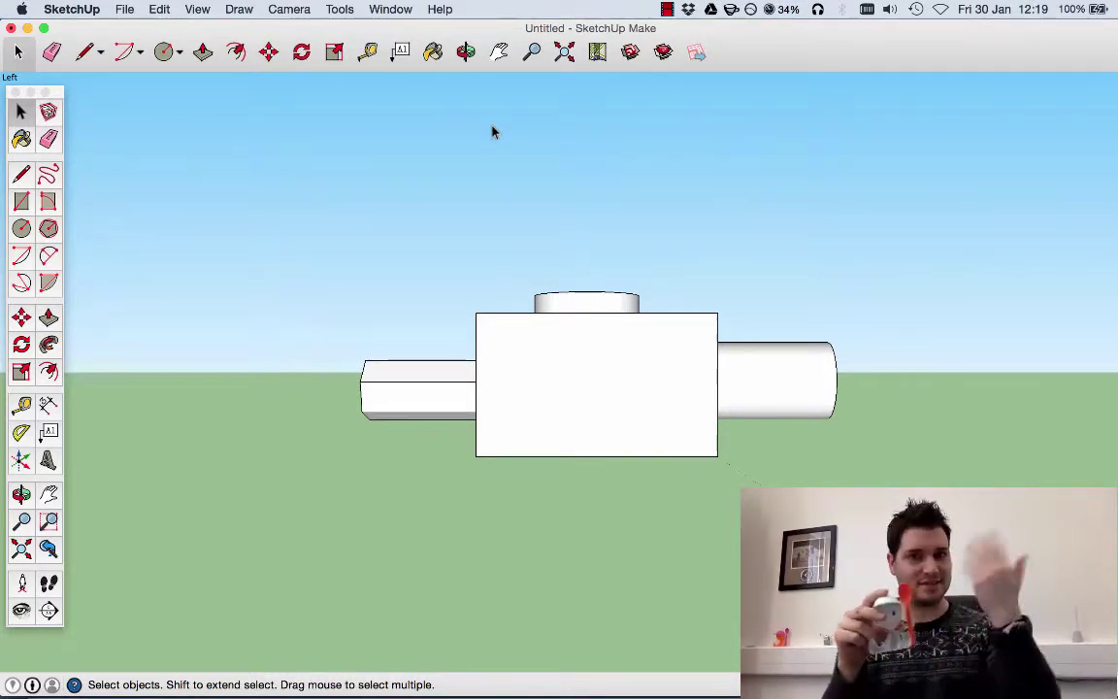
pyautogui.click(296, 9)
pyautogui.moveTo(321, 60)
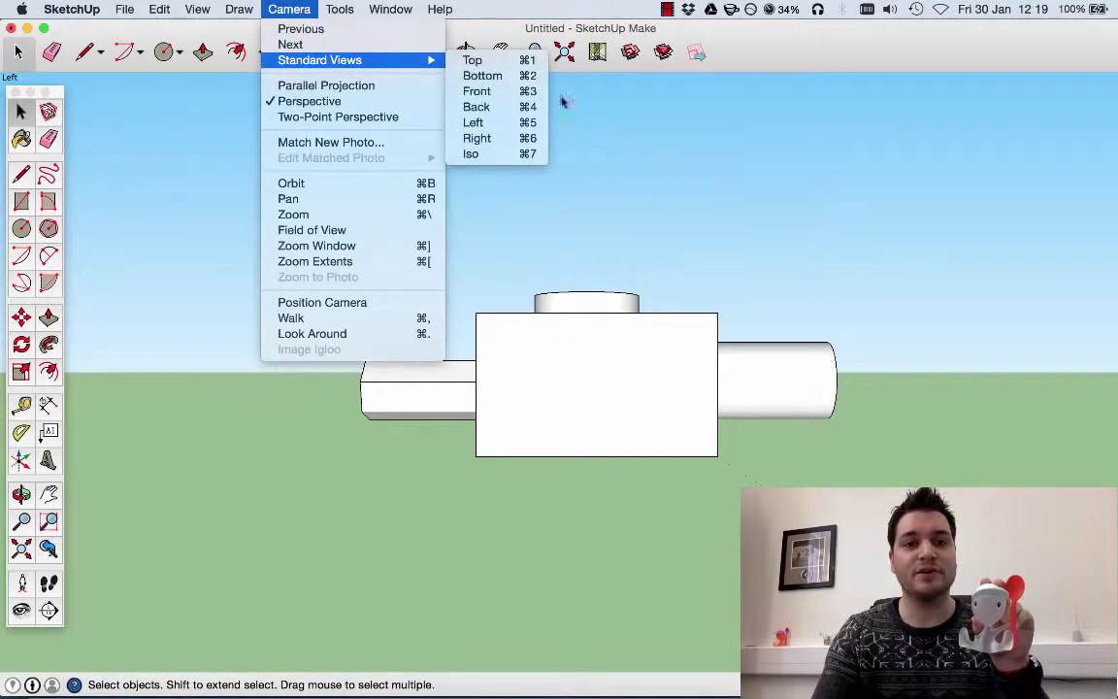
pyautogui.click(511, 141)
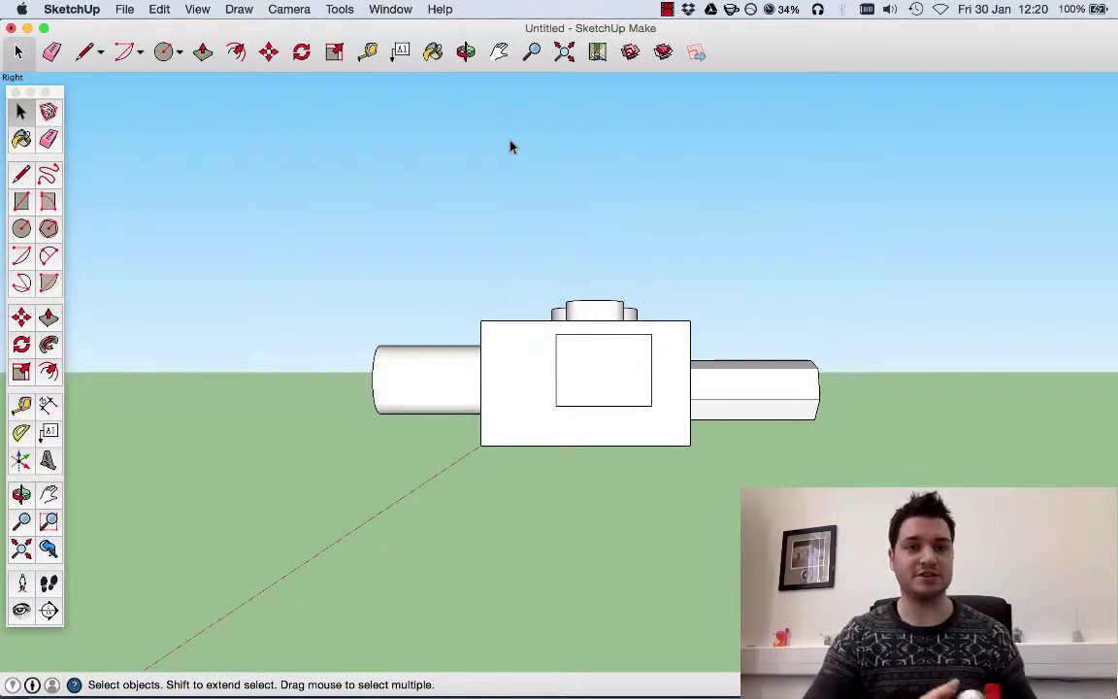
# Switch to the Top standard view of the model
pyautogui.click(289, 9)
pyautogui.moveTo(312, 60)
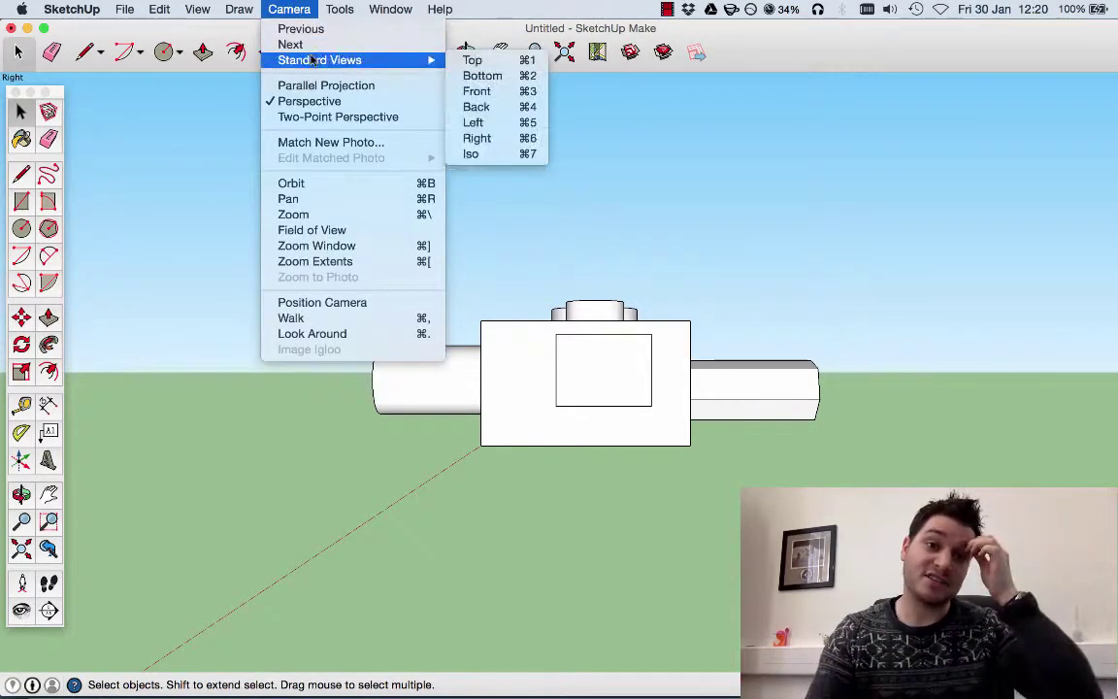
pyautogui.click(473, 61)
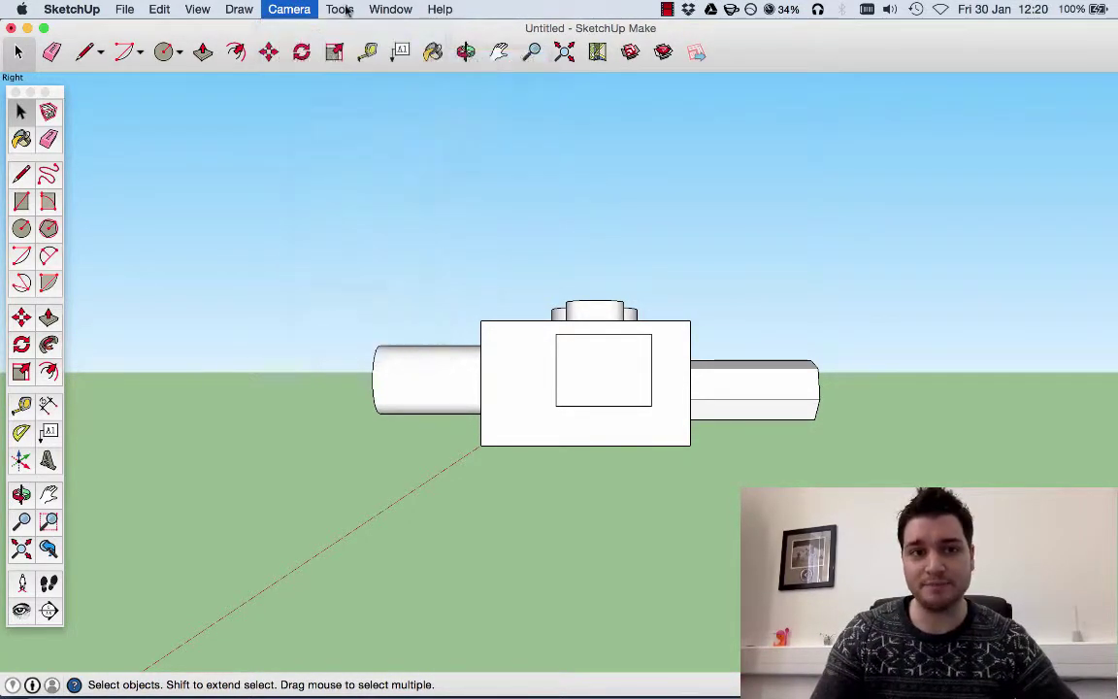
pyautogui.click(289, 8)
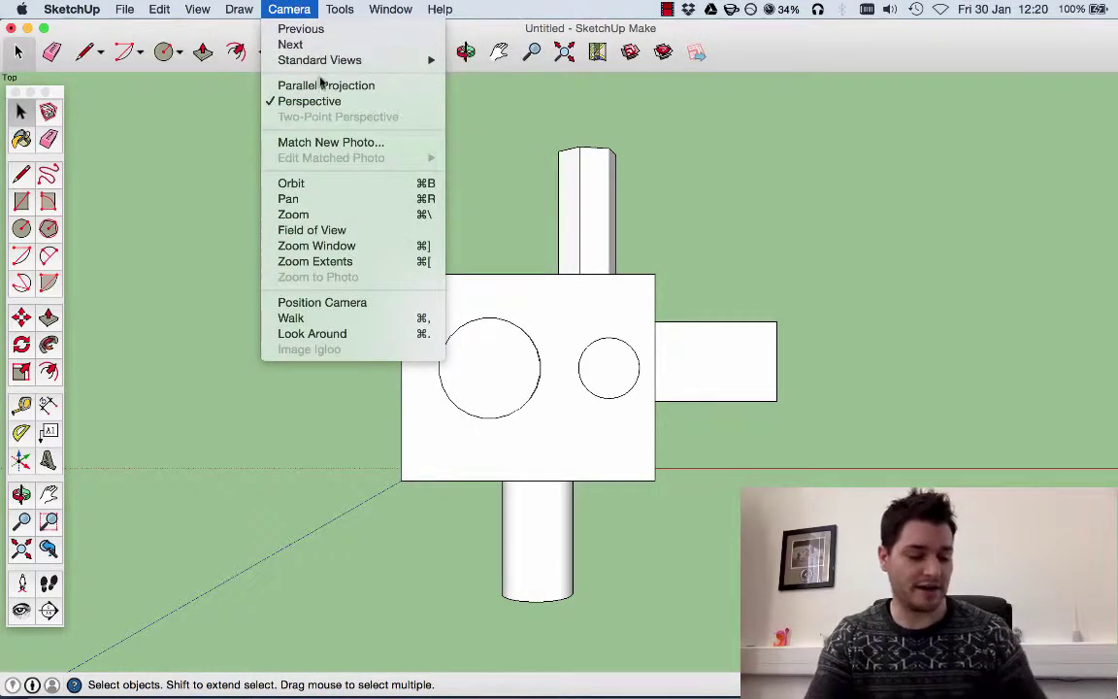
pyautogui.click(641, 239)
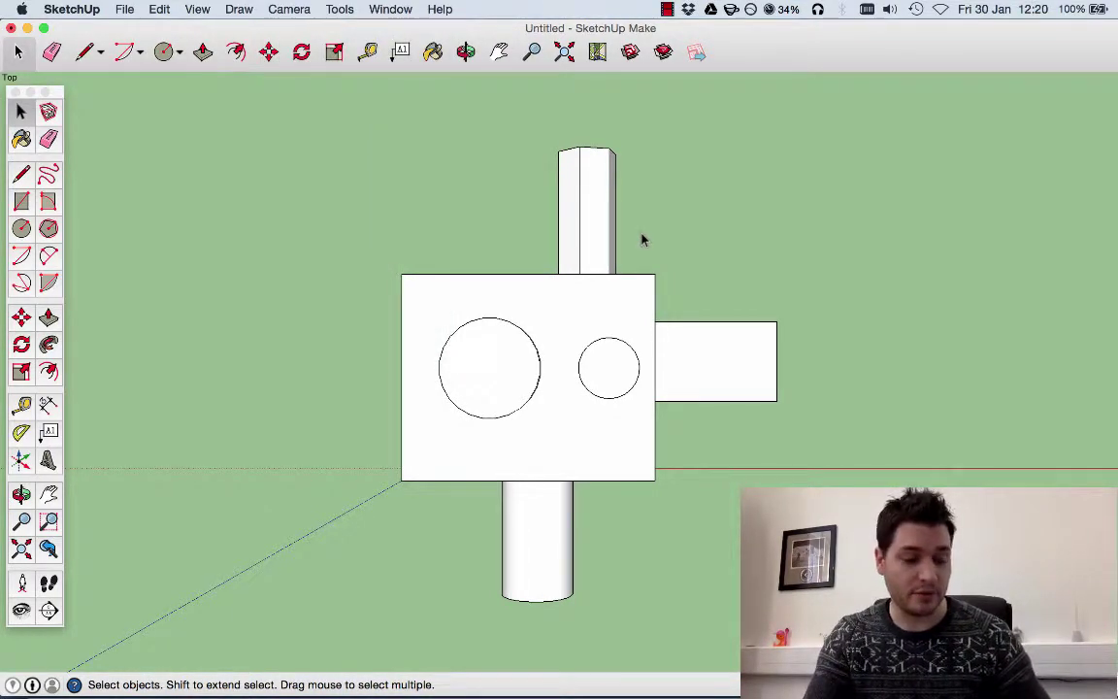
# Jump to the Bottom and then Back views with keyboard shortcuts
pyautogui.press('super+7')
pyautogui.press('super+5')
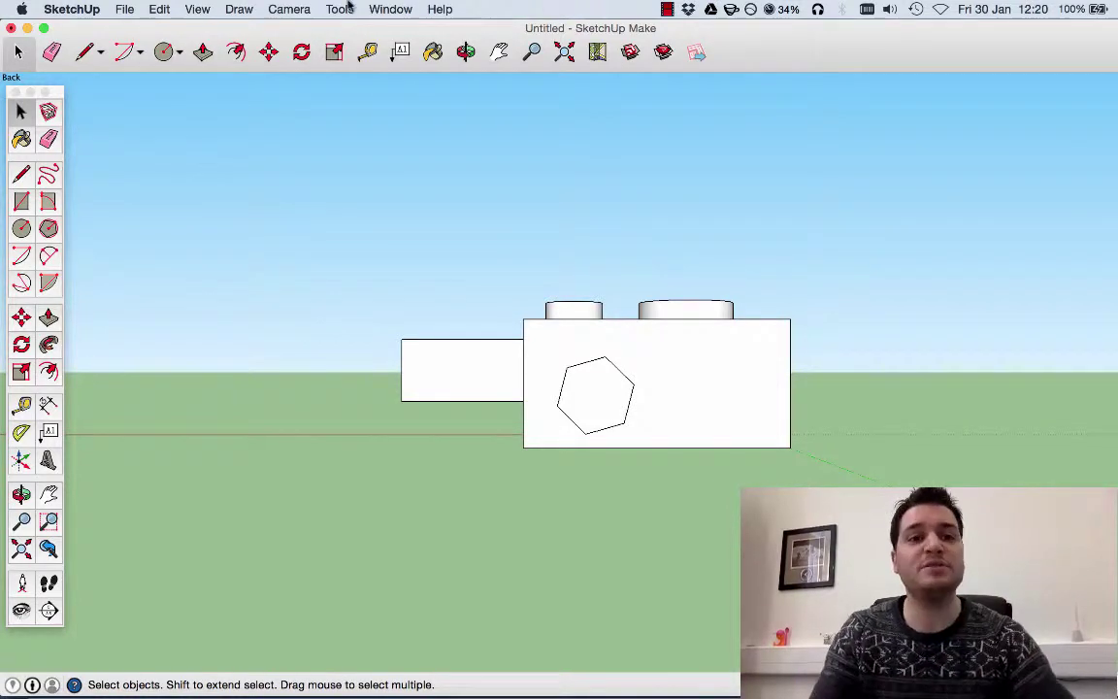
pyautogui.click(289, 9)
pyautogui.moveTo(315, 62)
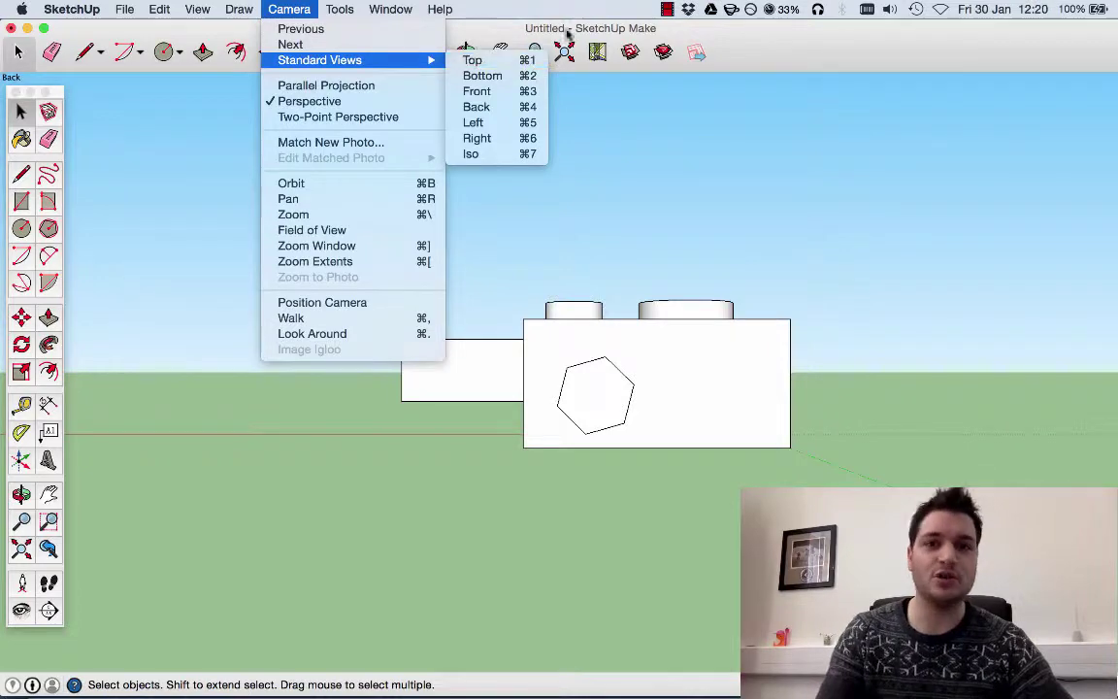
# Orbit the model twice to a fresh 3D angle, then reopen the Camera menu
pyautogui.click(764, 110)
pyautogui.click(466, 51)
pyautogui.moveTo(608, 291); pyautogui.dragTo(504, 154)
pyautogui.click(290, 8)
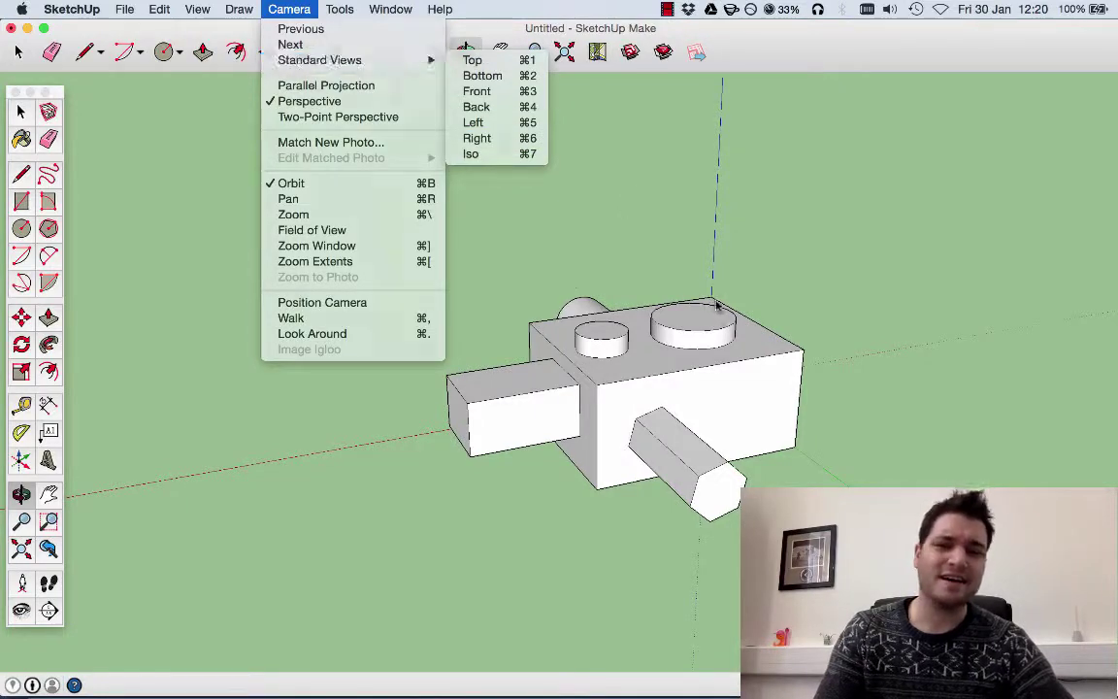
pyautogui.click(669, 255)
pyautogui.moveTo(669, 254); pyautogui.dragTo(384, 287)
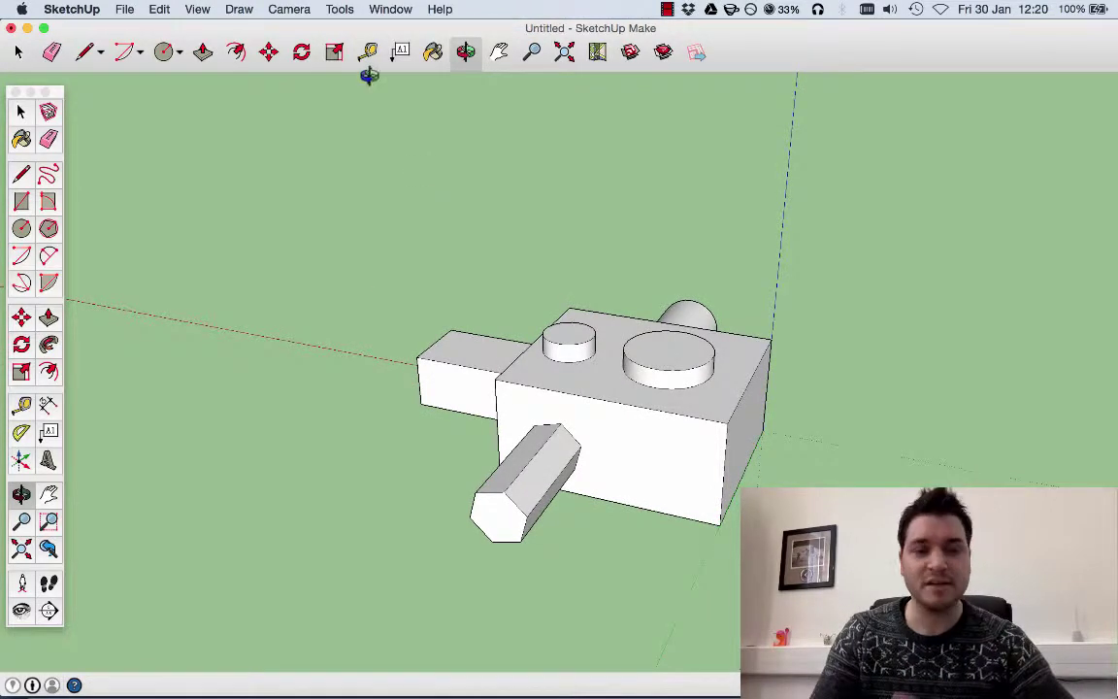
pyautogui.click(288, 8)
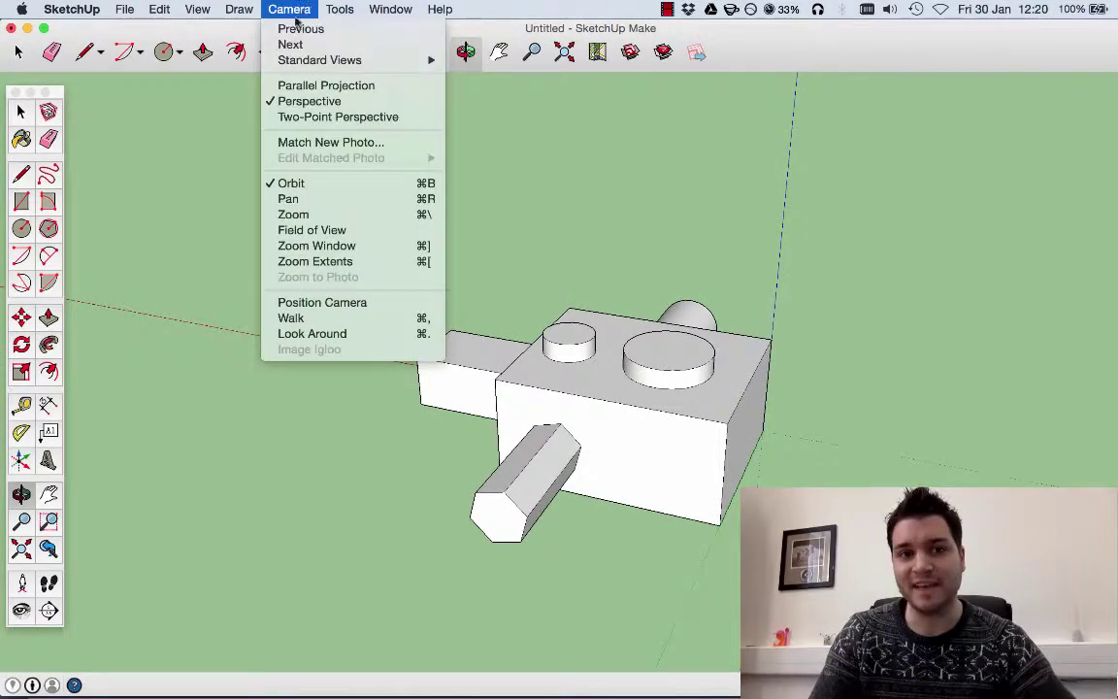
# Pick the Iso standard view, then orbit slightly to a new angle
pyautogui.moveTo(323, 62)
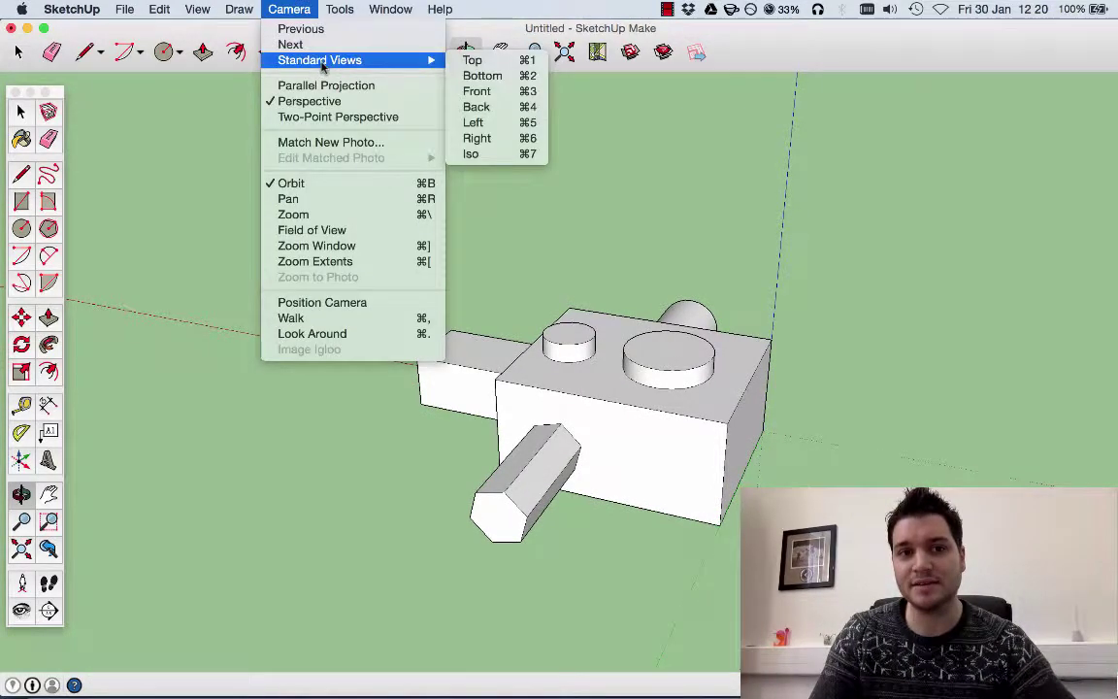
pyautogui.click(480, 154)
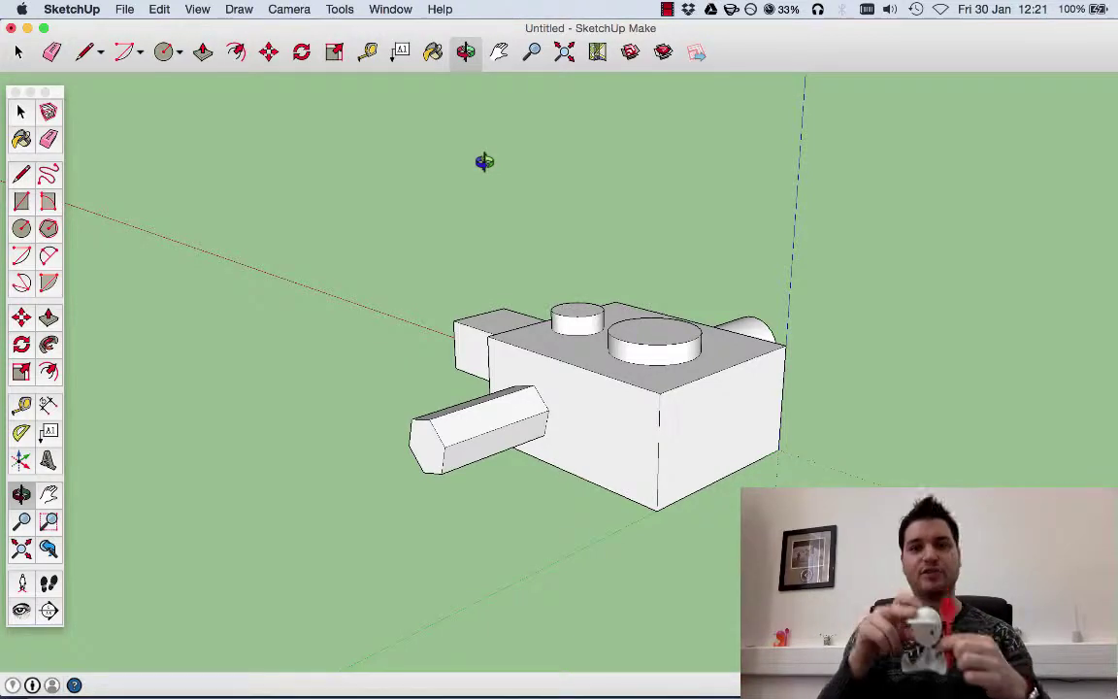
pyautogui.moveTo(452, 338); pyautogui.dragTo(602, 383)
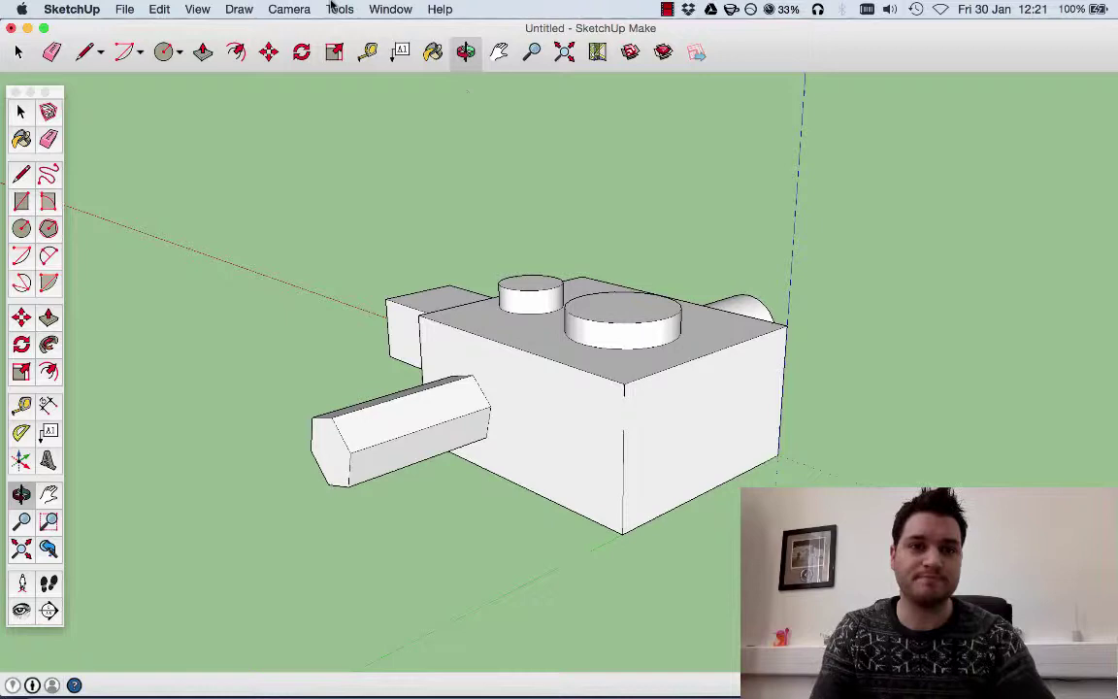
# View the block from the Top standard view, then from the Bottom view
pyautogui.click(291, 9)
pyautogui.moveTo(320, 60)
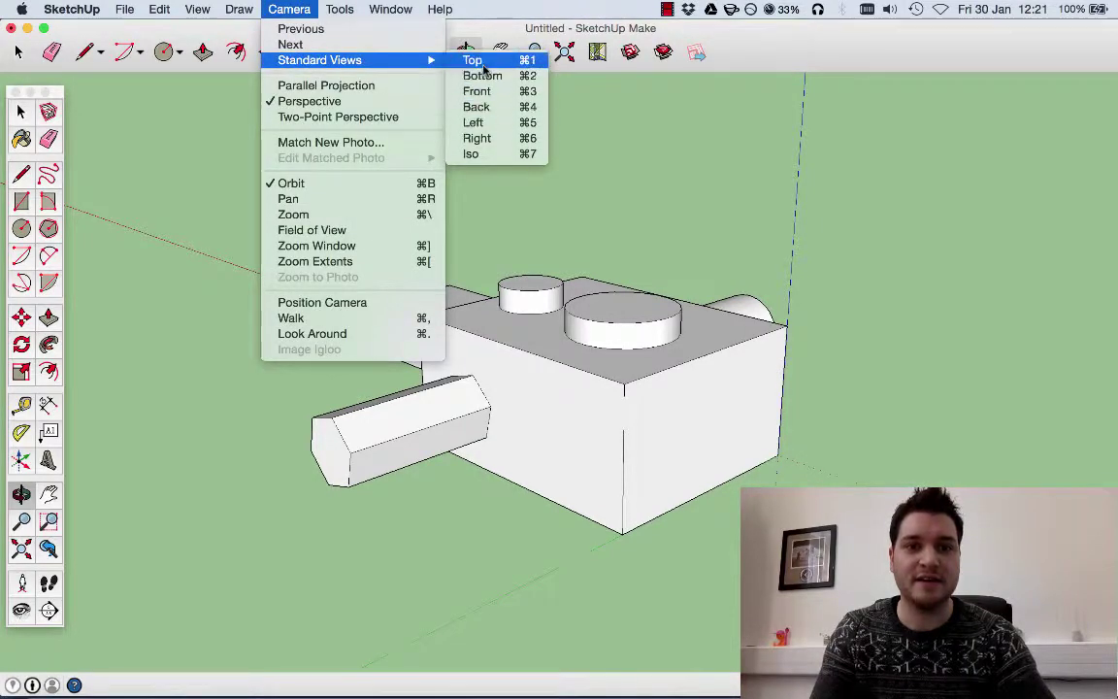
pyautogui.click(458, 60)
pyautogui.click(340, 9)
pyautogui.moveTo(291, 9)
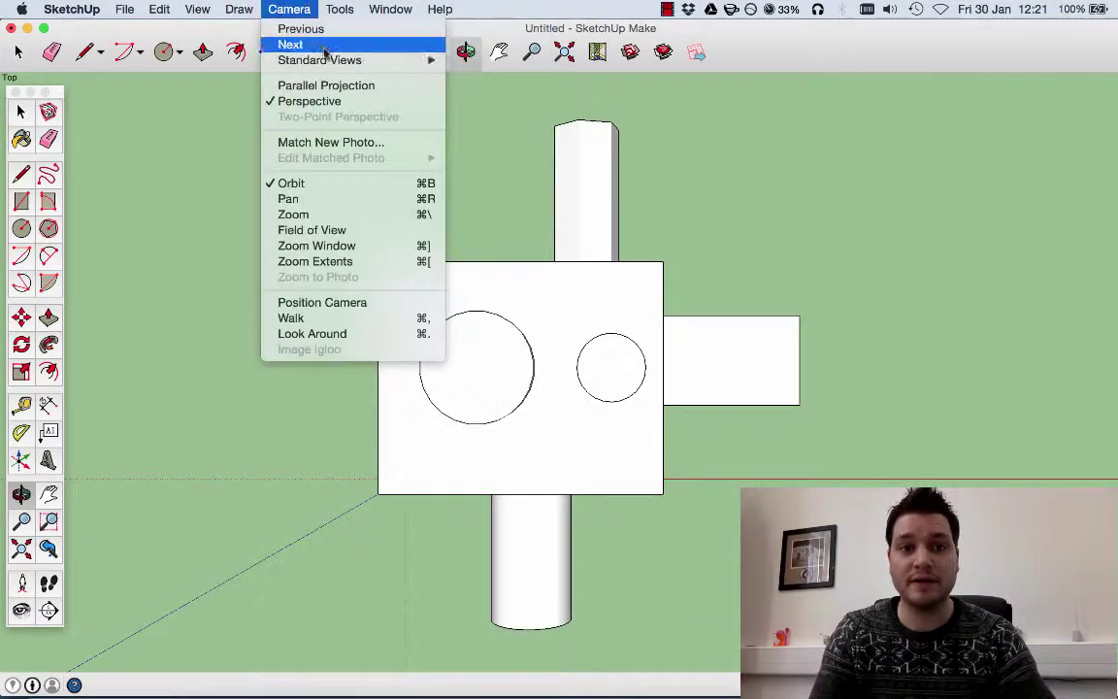
pyautogui.moveTo(321, 60)
pyautogui.click(491, 78)
# Return to the Iso standard view and bring the Standard Views list back up
pyautogui.click(291, 8)
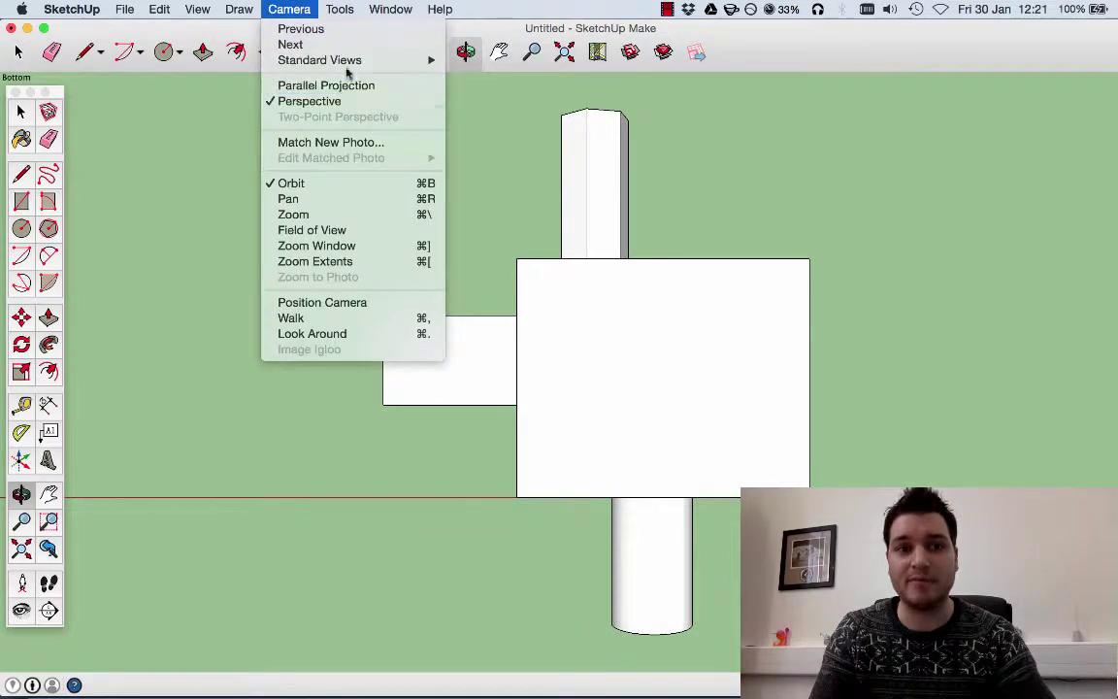
pyautogui.click(471, 153)
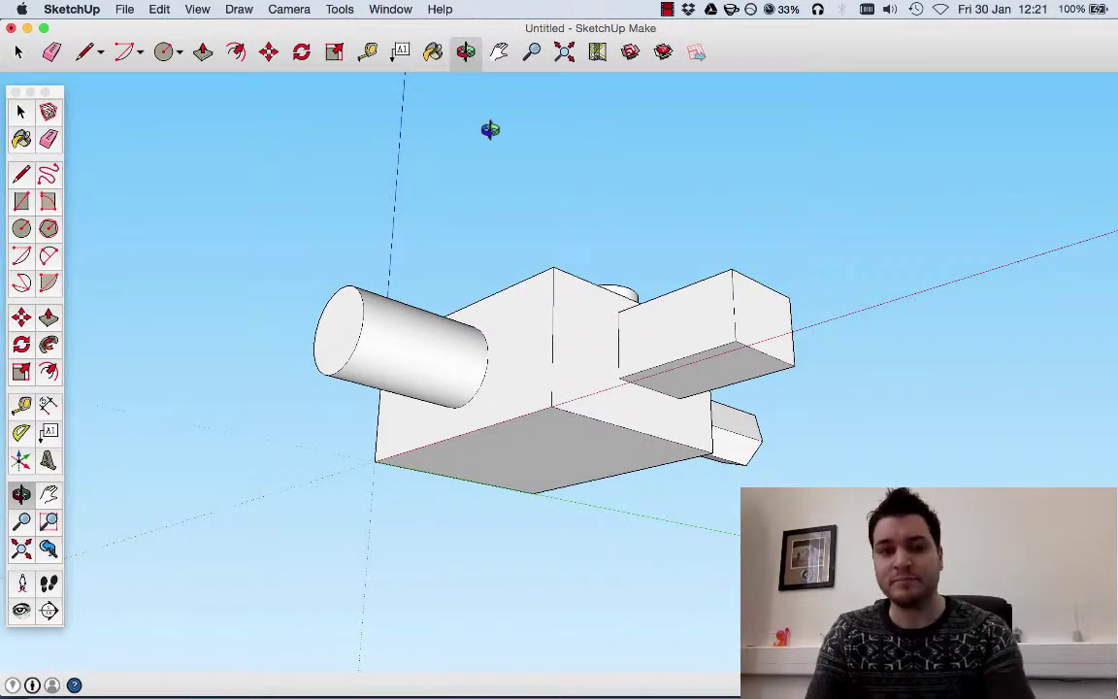
pyautogui.click(339, 9)
pyautogui.moveTo(289, 9)
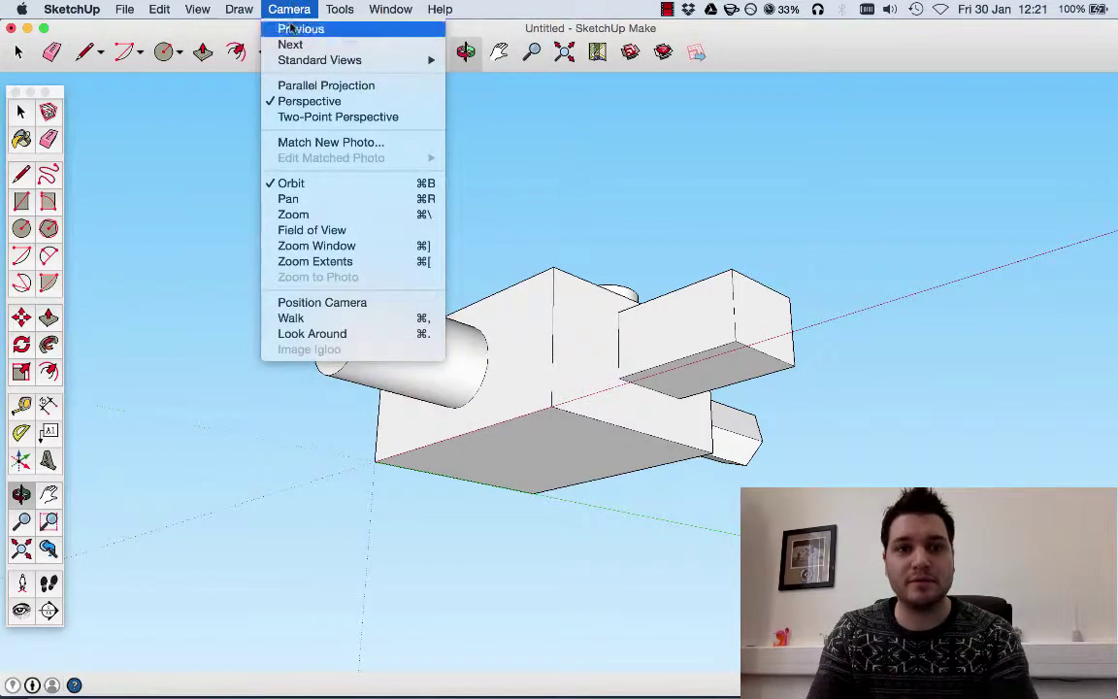
pyautogui.moveTo(306, 60)
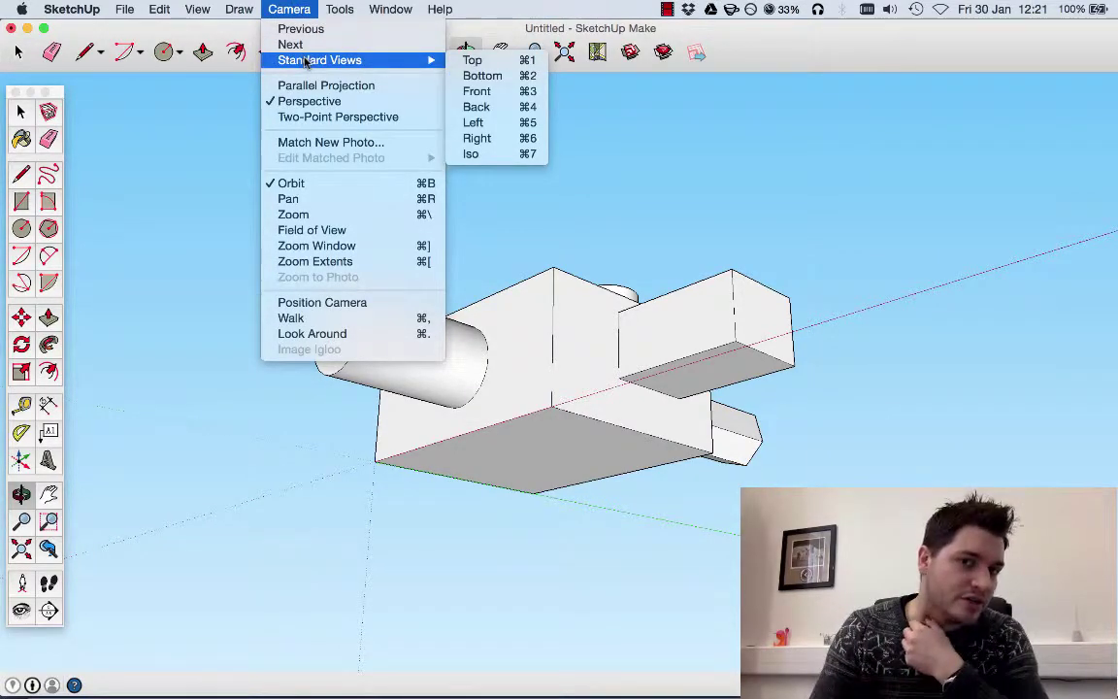
# Orbit to a lower front-facing angle, then reset to the Iso standard view
pyautogui.moveTo(638, 241); pyautogui.dragTo(524, 281)
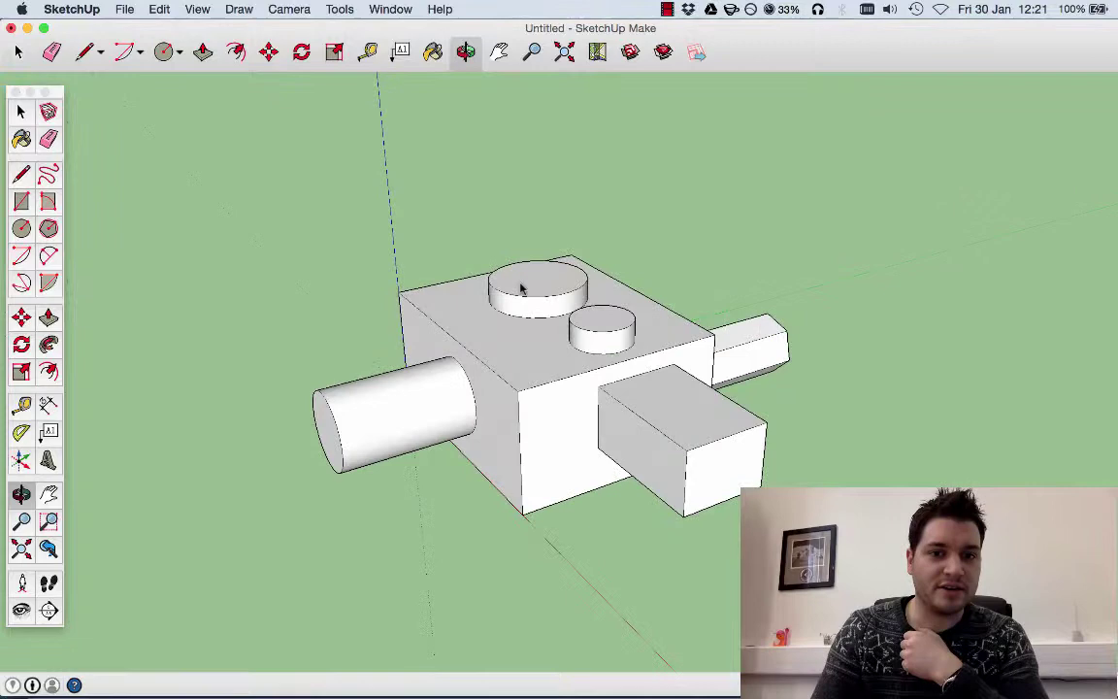
pyautogui.click(290, 9)
pyautogui.moveTo(307, 61)
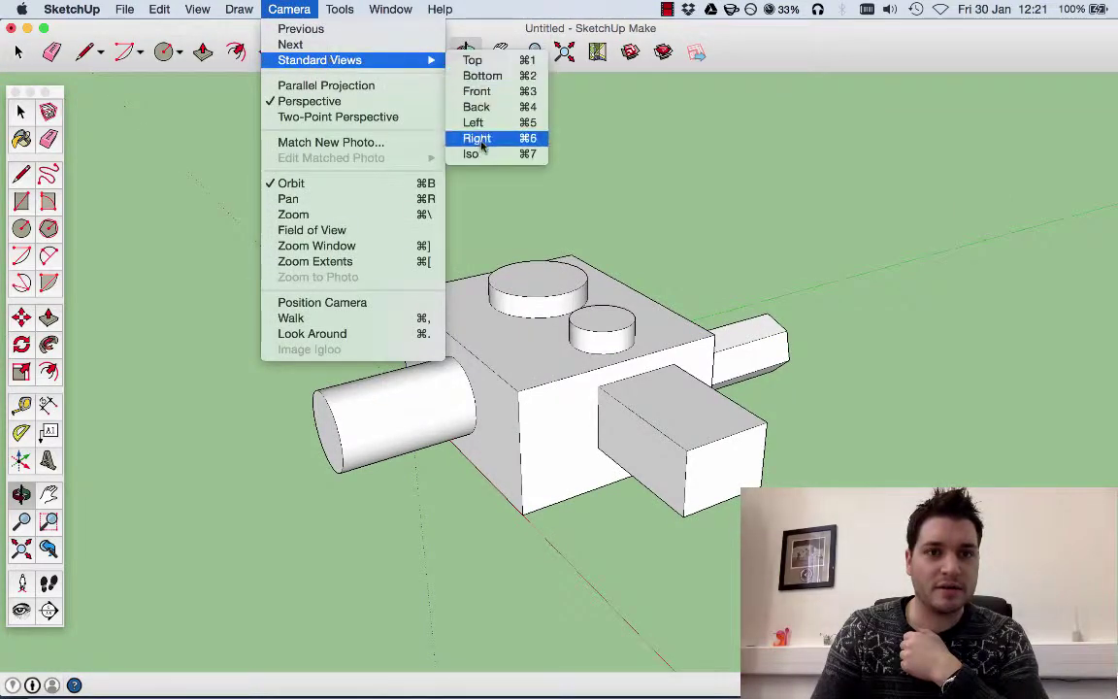
pyautogui.click(479, 155)
# Orbit to a raised front-left view, reset to Iso, and orbit to a new angle
pyautogui.moveTo(752, 240); pyautogui.dragTo(239, 355)
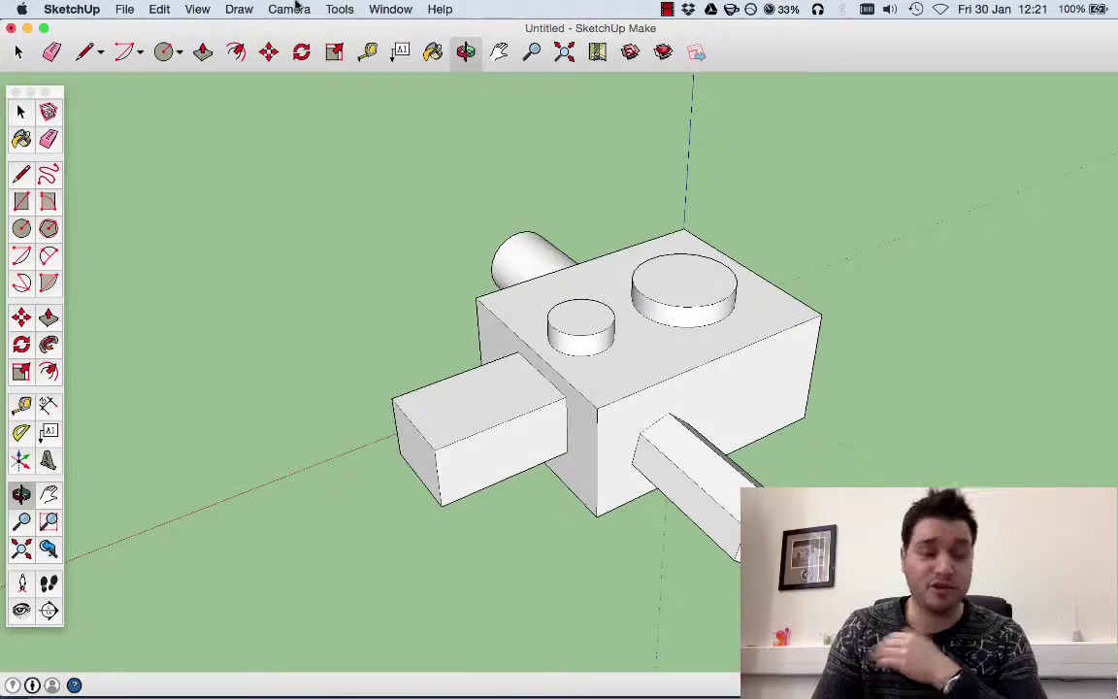
pyautogui.click(289, 9)
pyautogui.moveTo(330, 58)
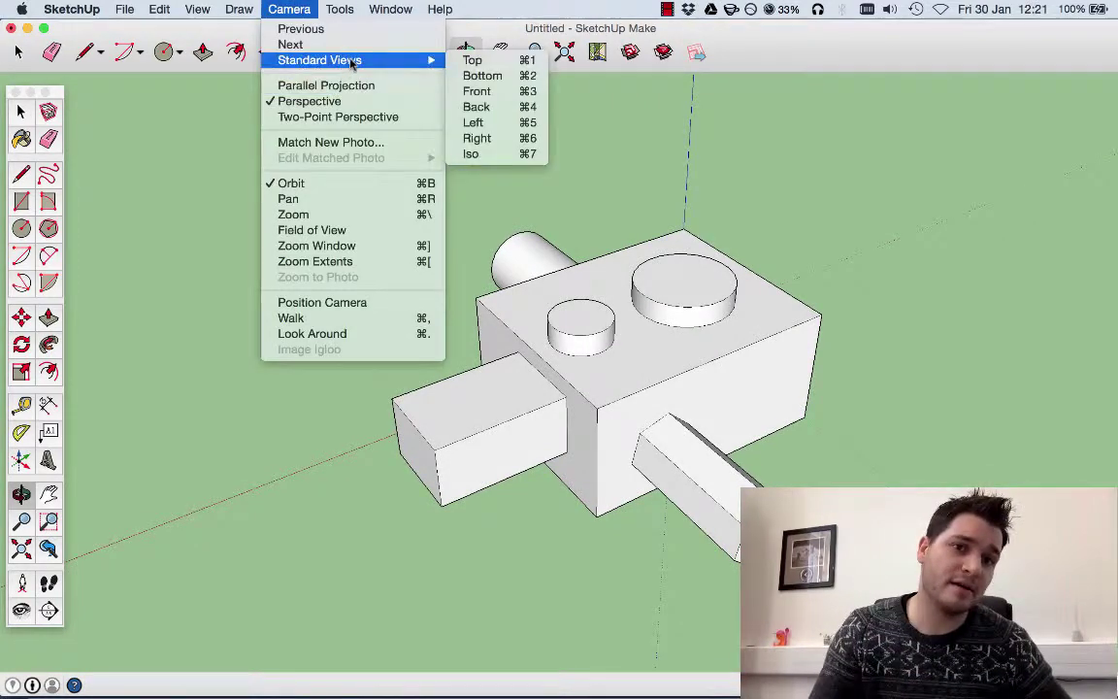
pyautogui.click(479, 152)
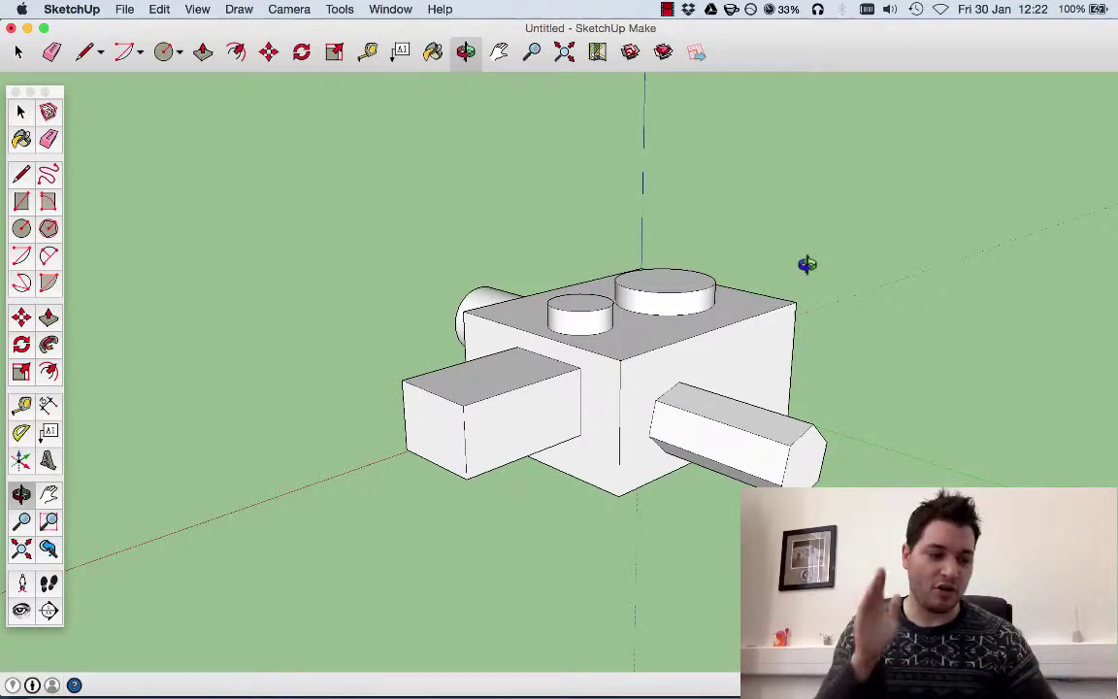
pyautogui.moveTo(718, 275); pyautogui.dragTo(554, 392)
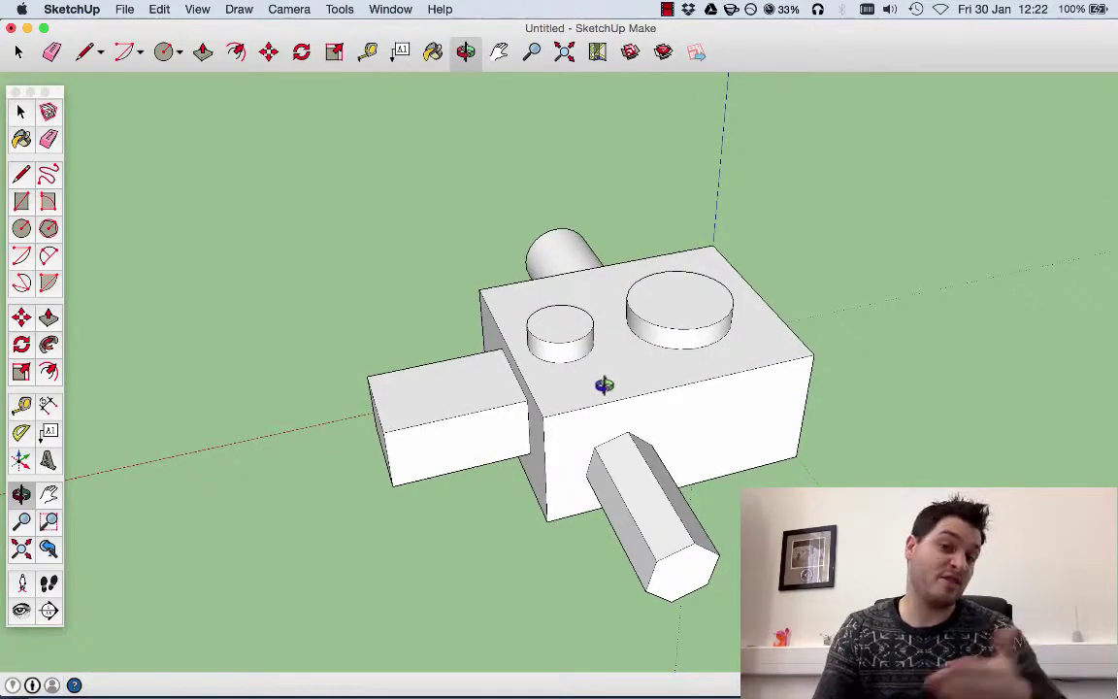
# Reset to the Iso view, then orbit beneath the ground to see the block's underside
pyautogui.click(289, 9)
pyautogui.moveTo(388, 60)
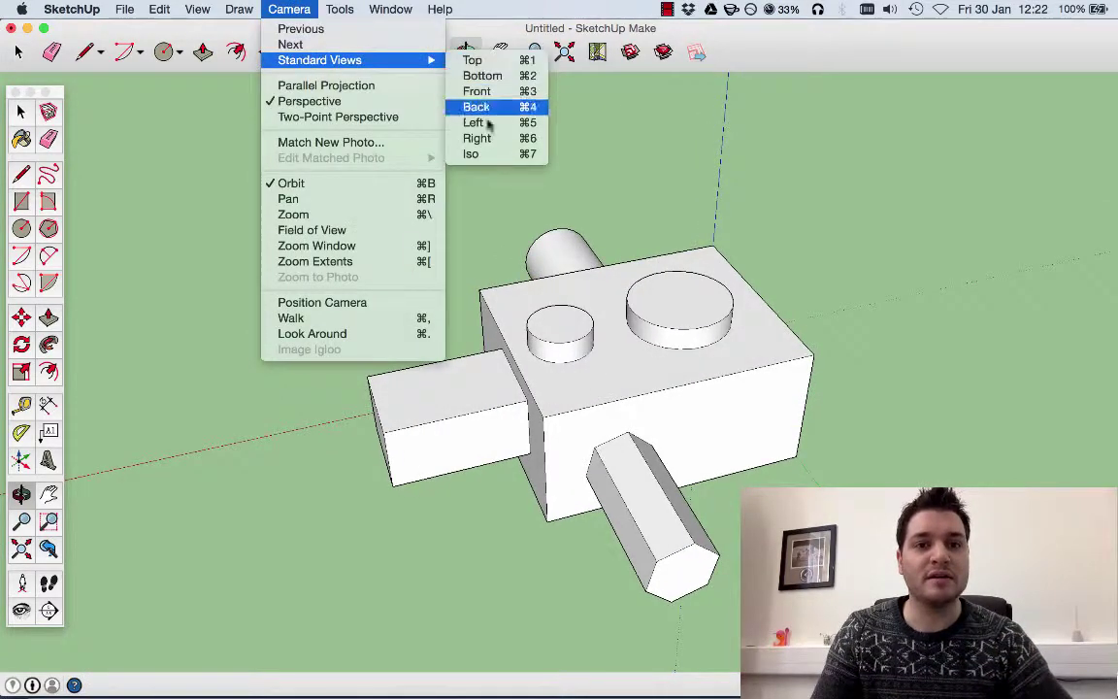
pyautogui.click(488, 154)
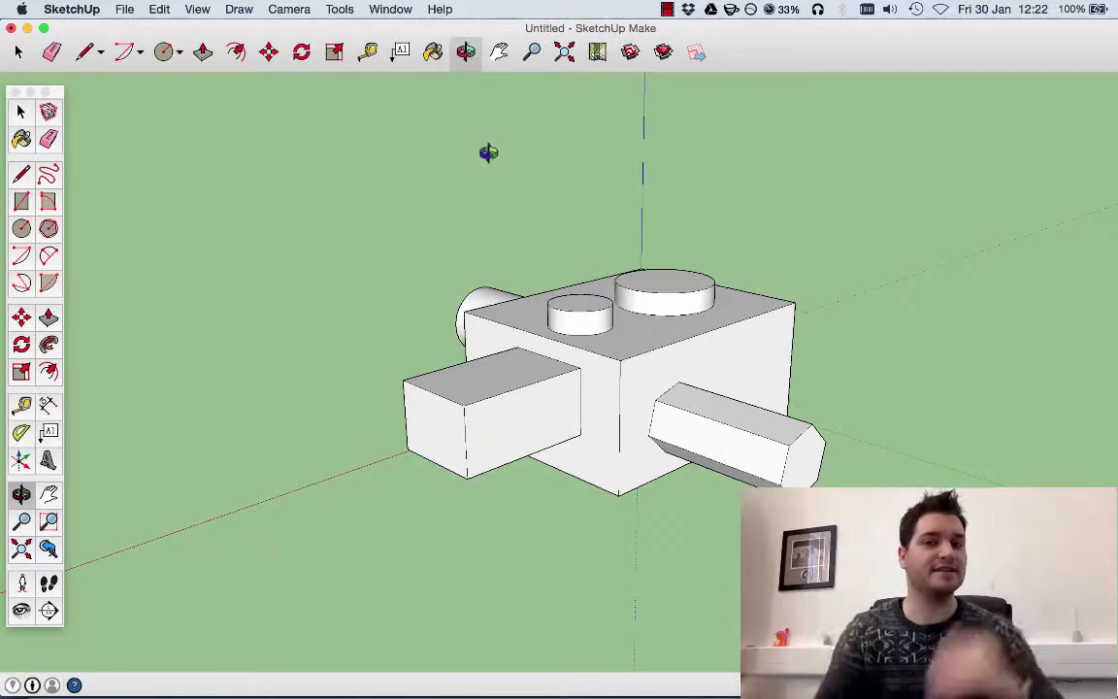
pyautogui.moveTo(460, 289); pyautogui.dragTo(485, 165)
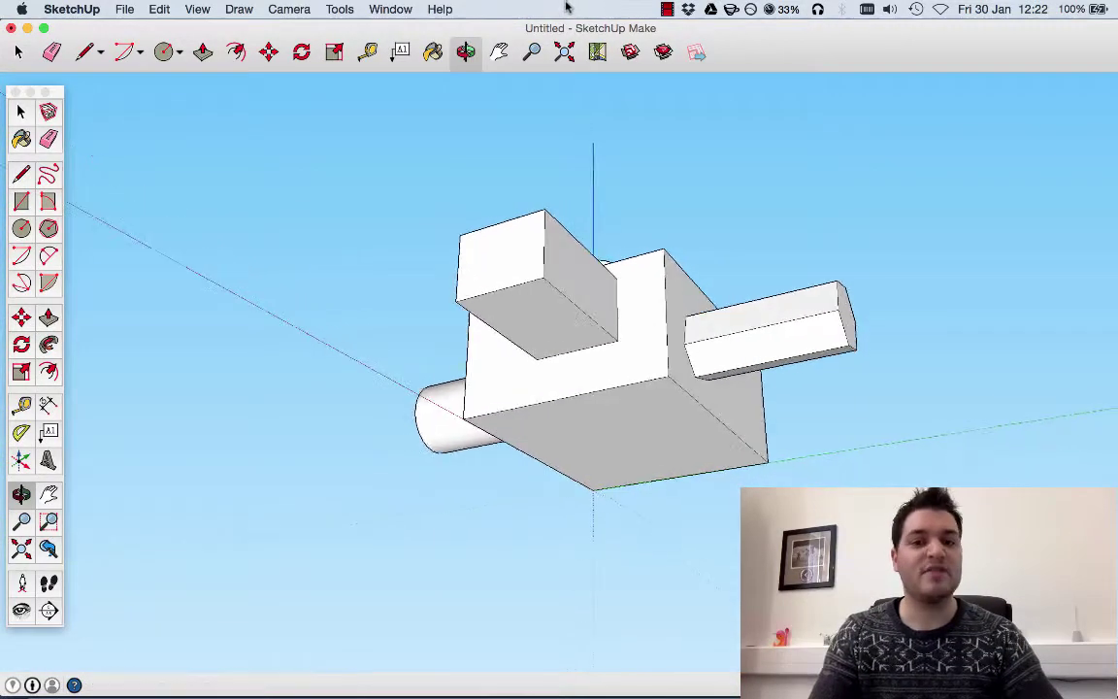
# Switch to another preset view from Camera > Standard Views
pyautogui.click(289, 9)
pyautogui.moveTo(389, 60)
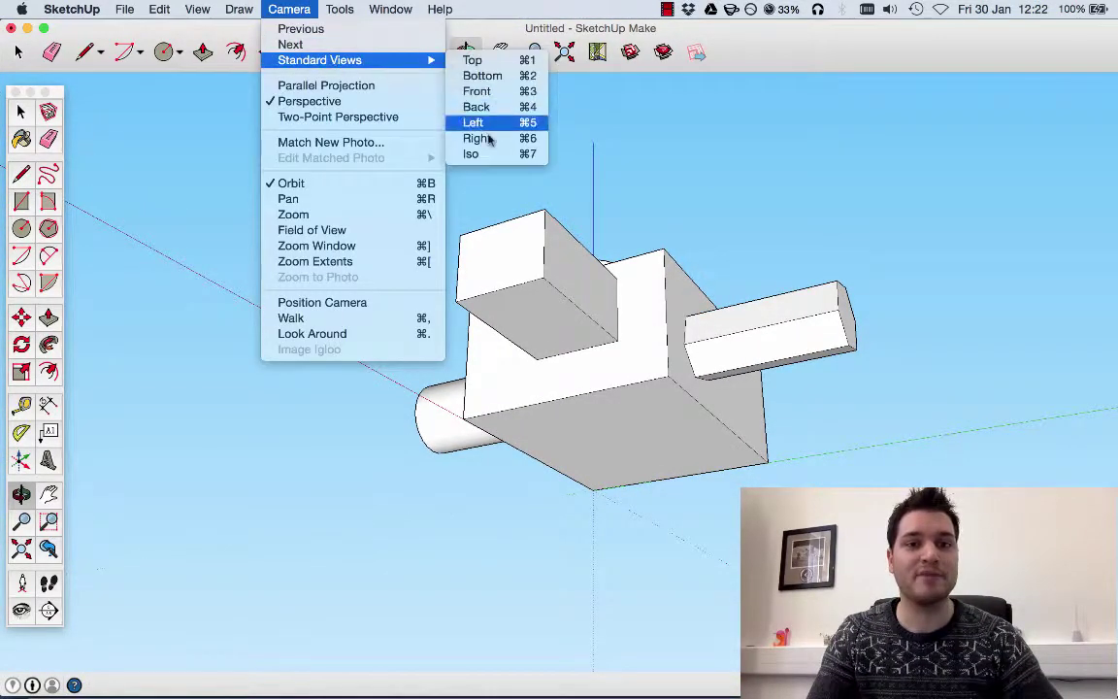
pyautogui.click(480, 156)
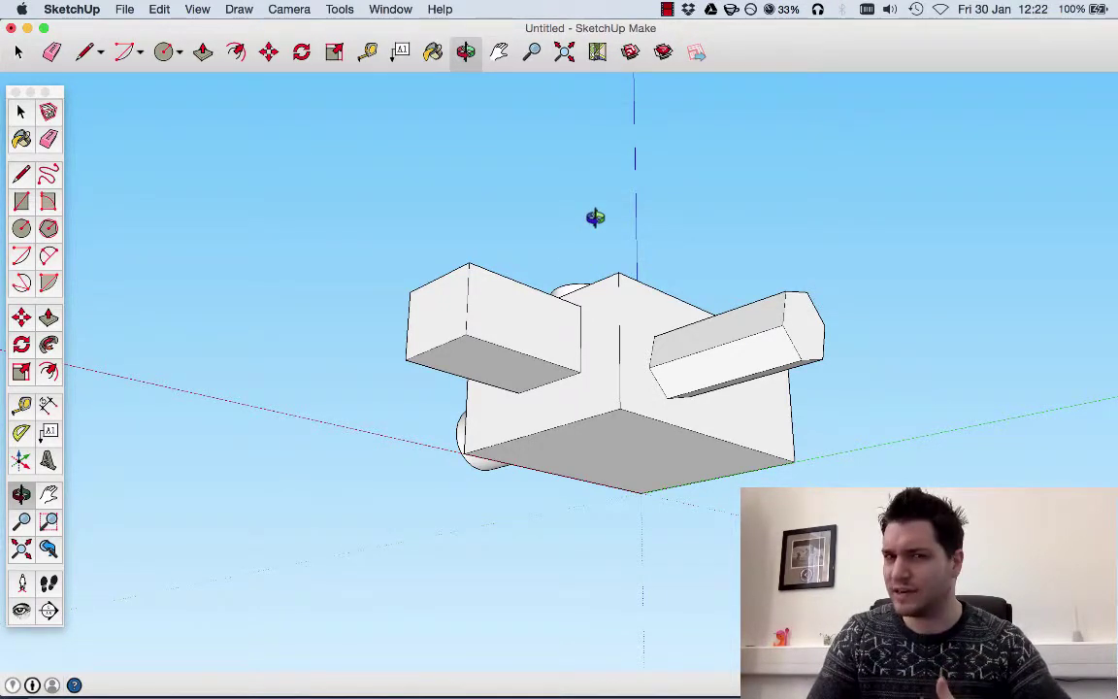
# Go back one camera view with Camera > Previous, then forward twice with Next
pyautogui.click(289, 9)
pyautogui.moveTo(353, 64)
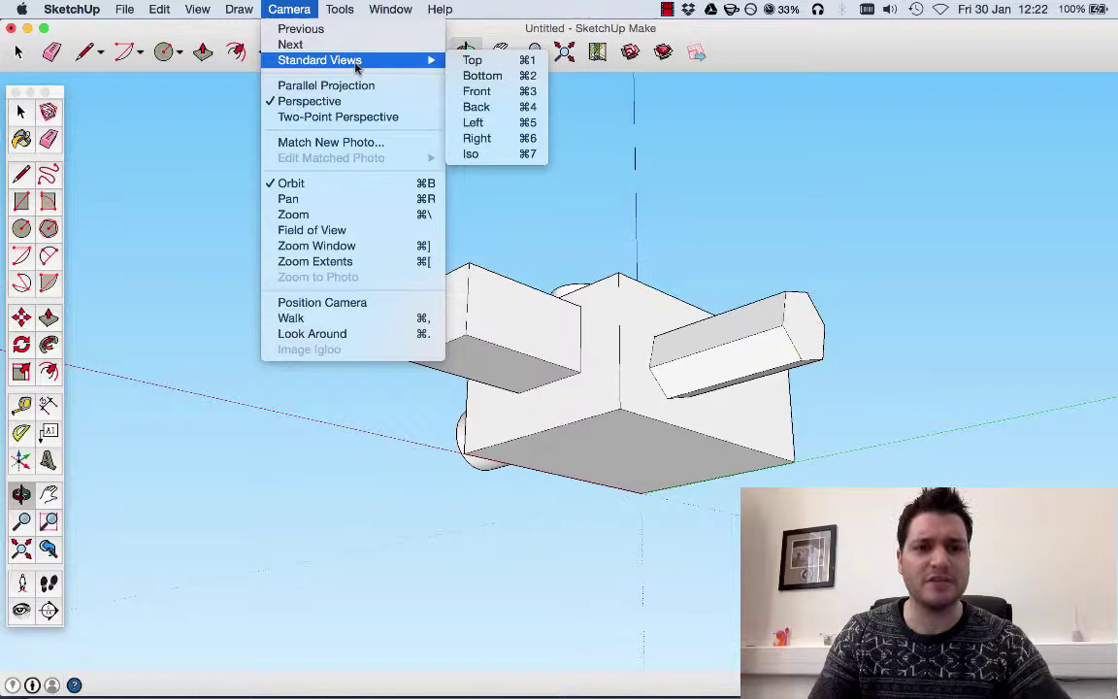
pyautogui.click(303, 29)
pyautogui.click(289, 9)
pyautogui.click(292, 45)
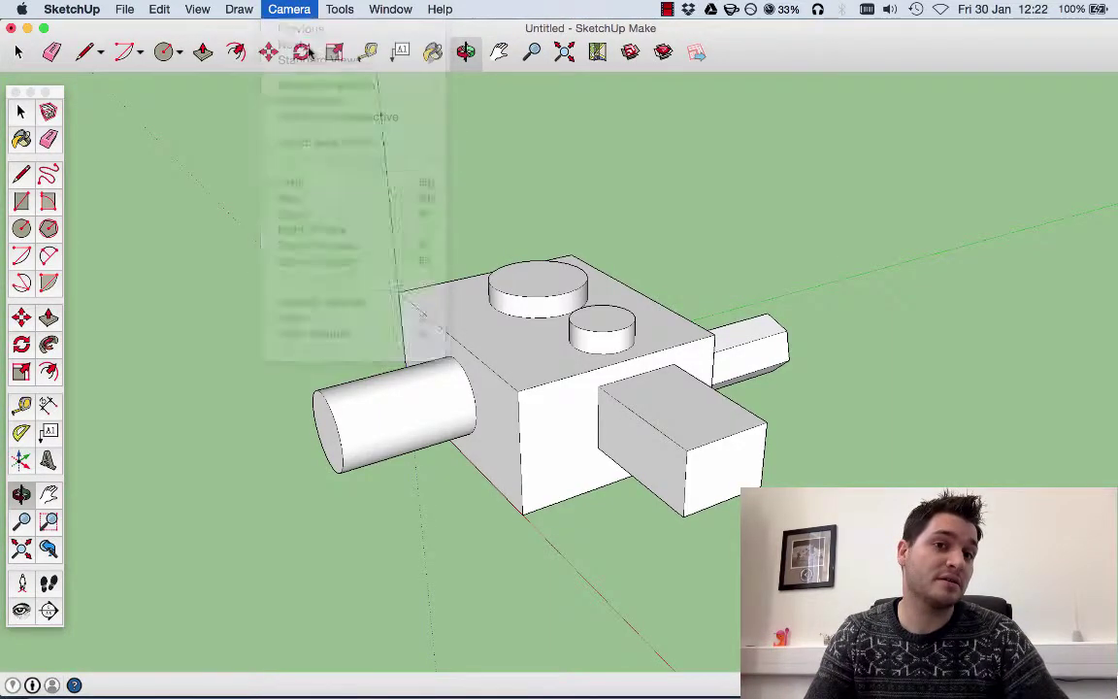
pyautogui.click(288, 9)
pyautogui.click(292, 45)
# Step forward twice more, back once, then forward again to the angled view above the block
pyautogui.click(288, 9)
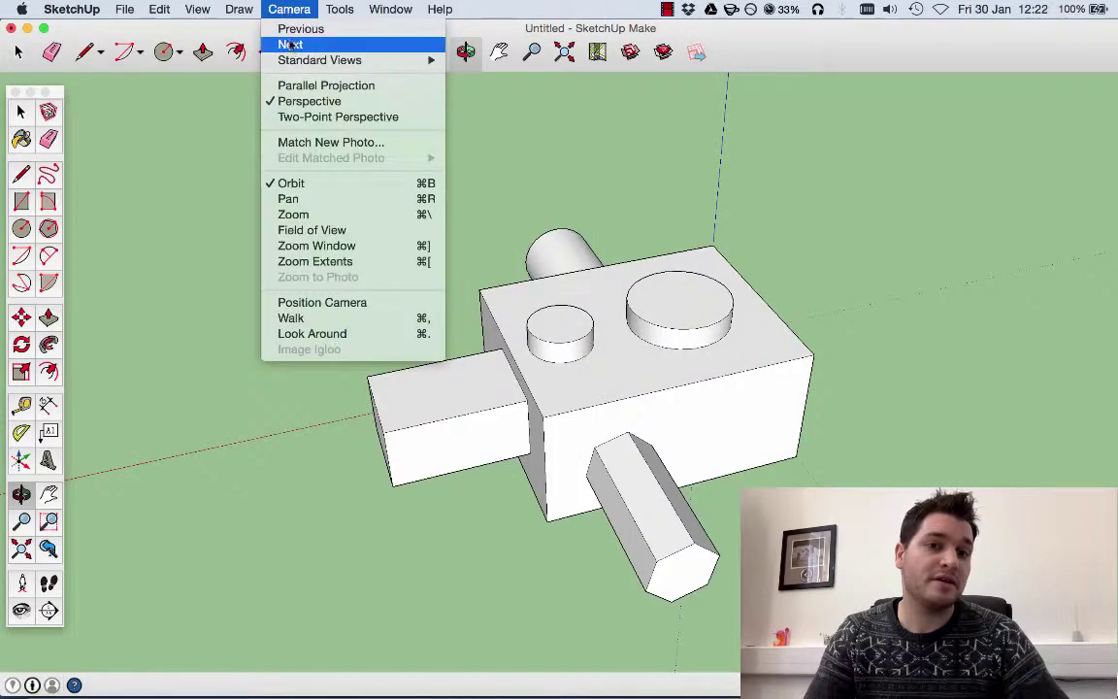
pyautogui.click(290, 44)
pyautogui.click(288, 9)
pyautogui.click(289, 45)
pyautogui.click(289, 9)
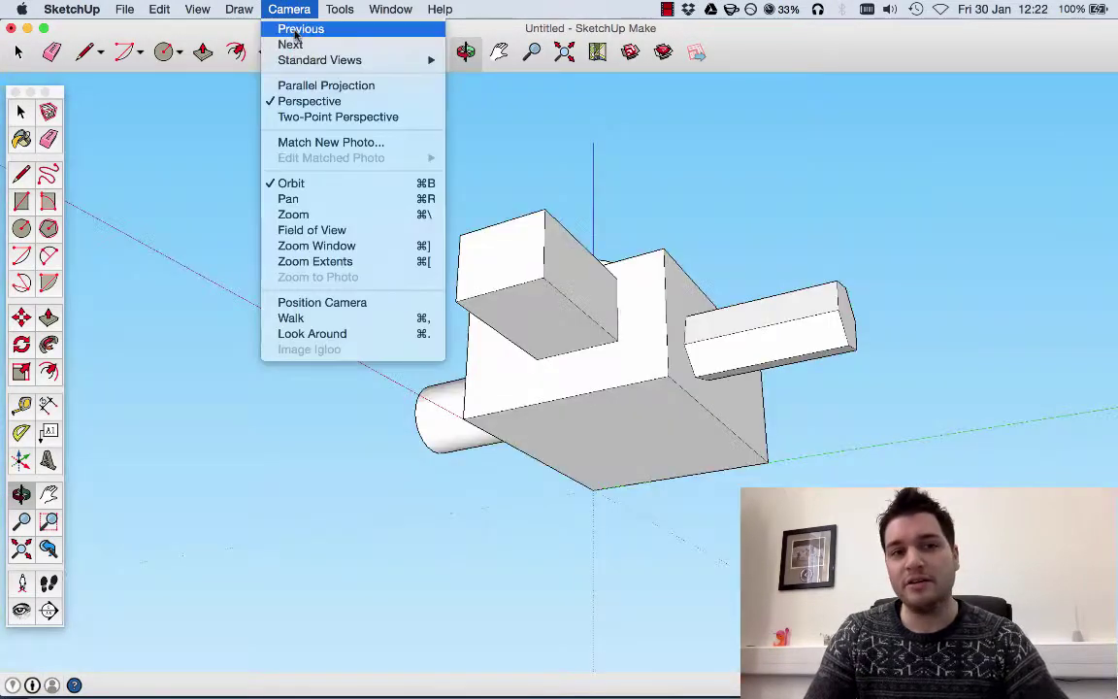
pyautogui.click(296, 30)
pyautogui.click(289, 9)
pyautogui.click(291, 45)
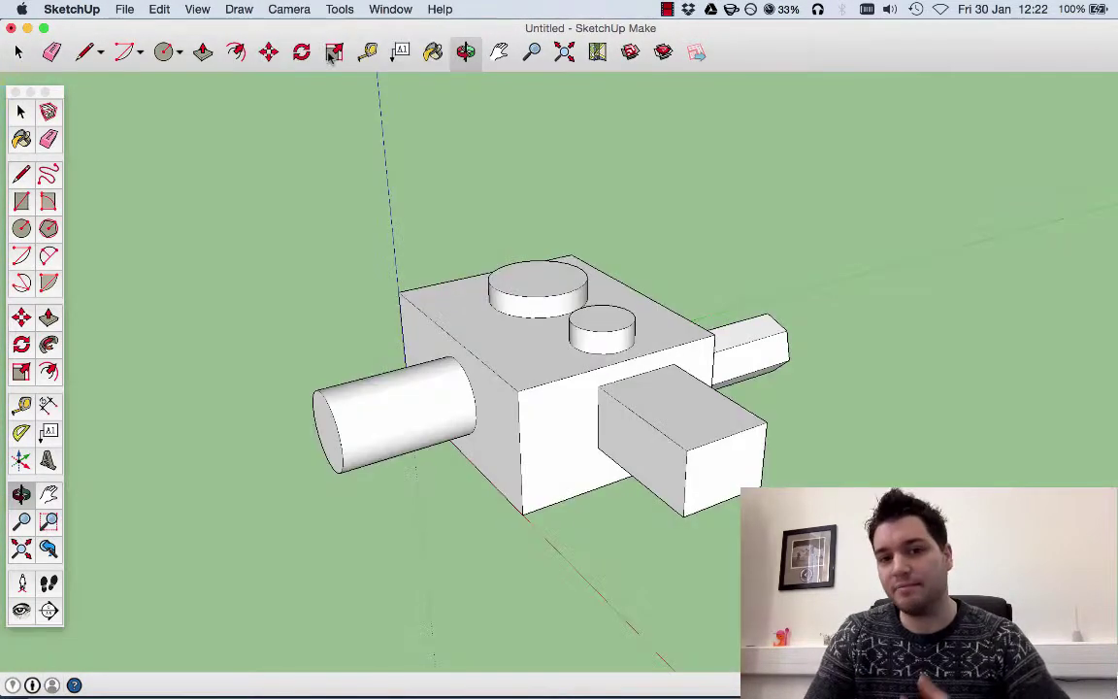
# Orbit so the cylinder points right, snap to the Iso view, and show the Camera menu
pyautogui.moveTo(437, 249); pyautogui.dragTo(899, 337)
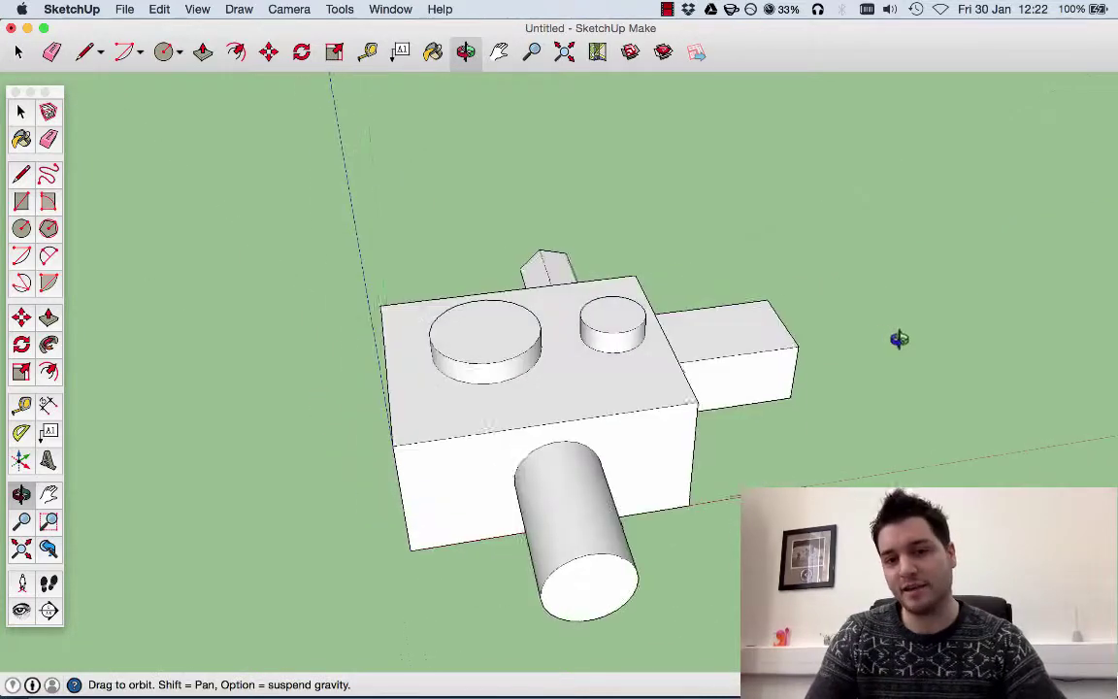
pyautogui.moveTo(607, 319); pyautogui.dragTo(844, 224)
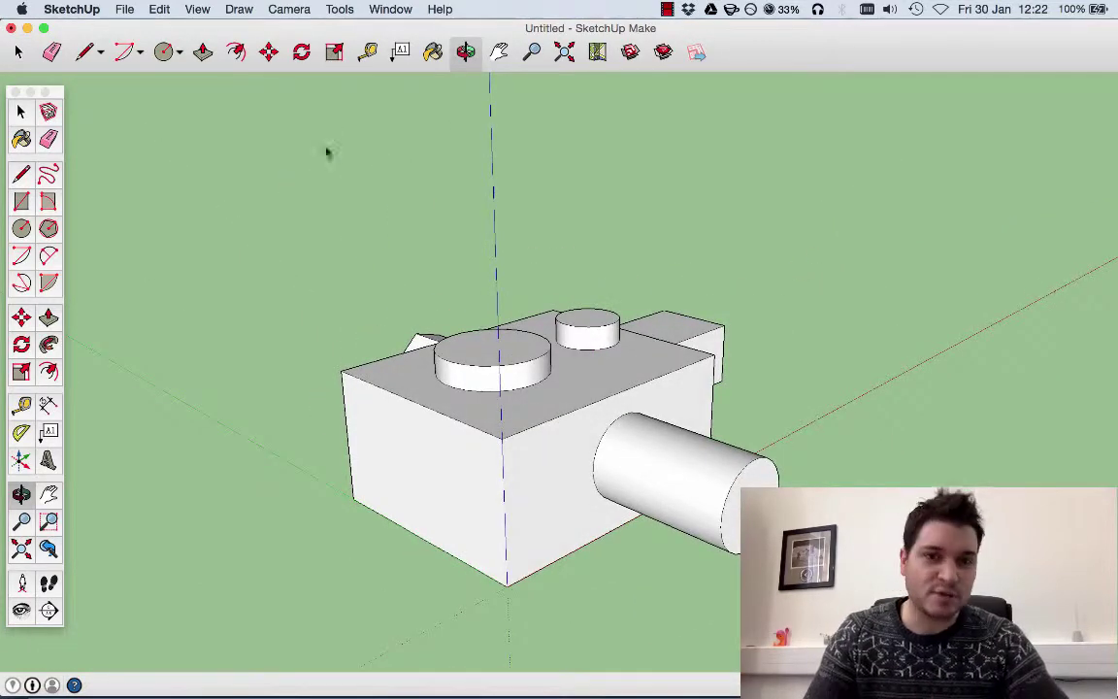
pyautogui.click(289, 9)
pyautogui.moveTo(330, 60)
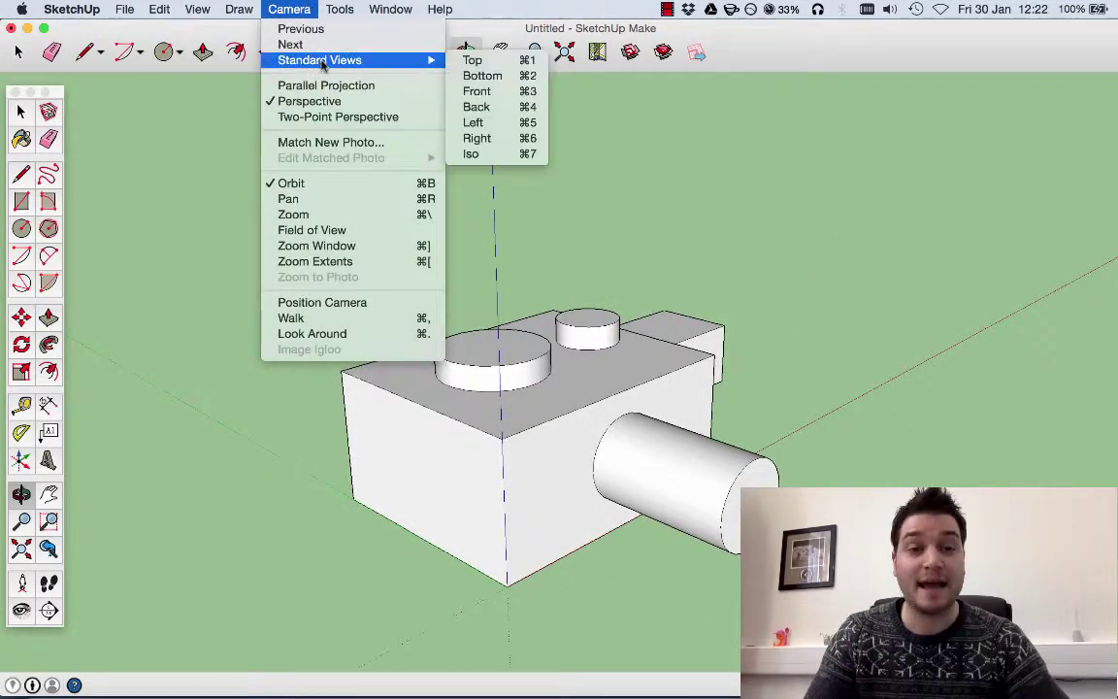
pyautogui.click(494, 154)
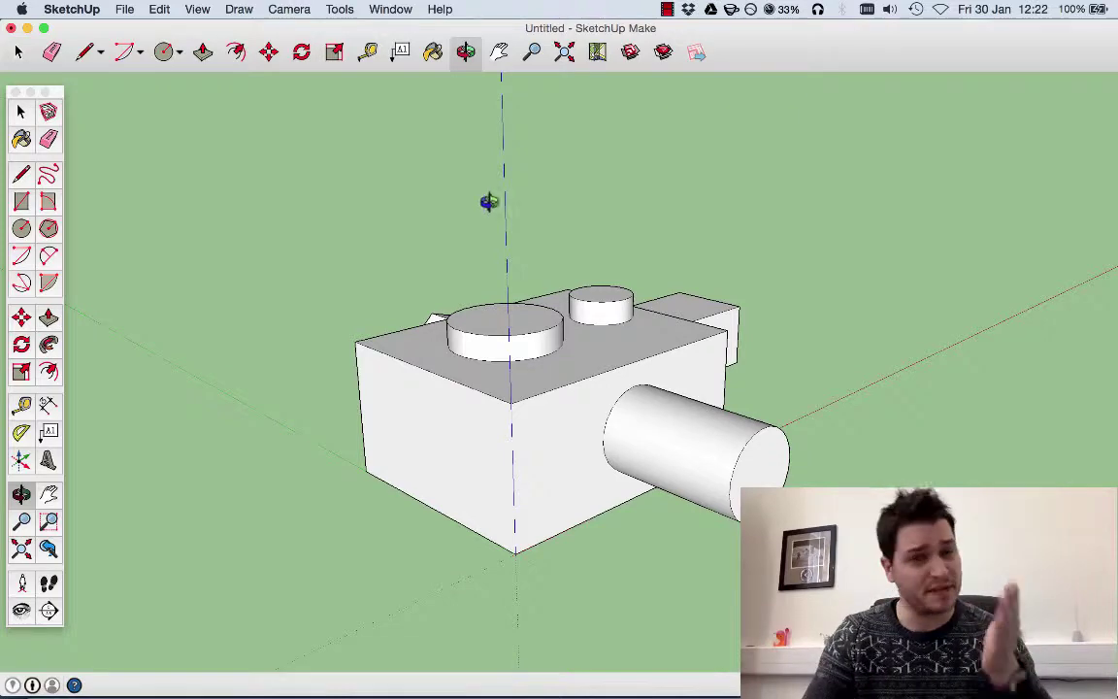
pyautogui.click(289, 9)
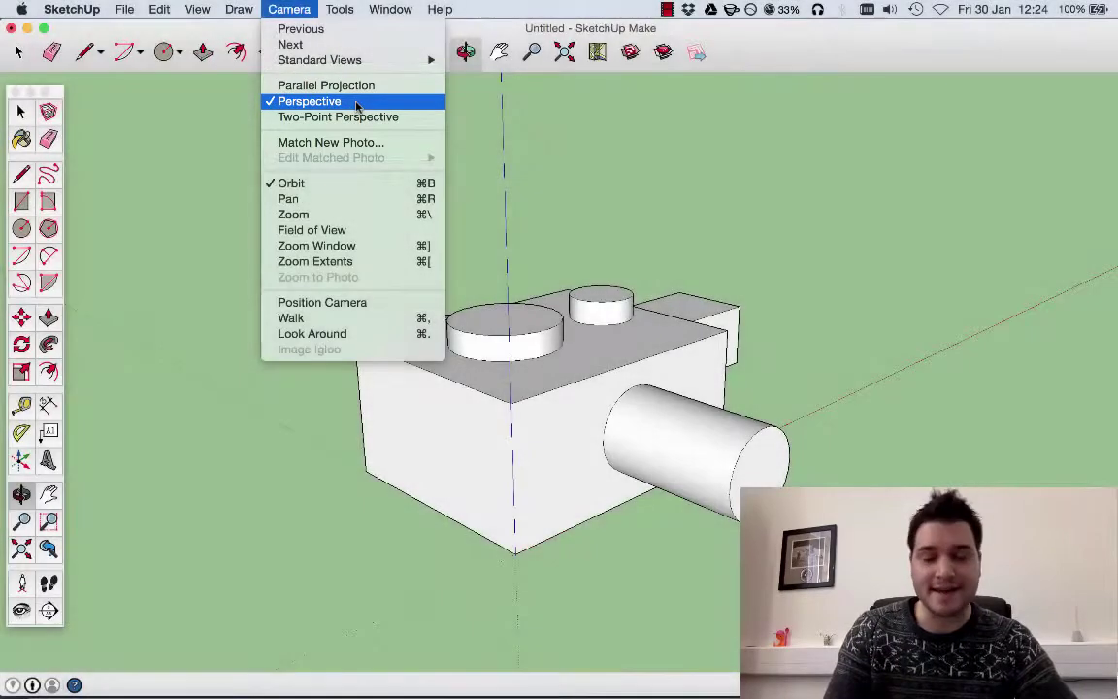
# Switch to Parallel Projection, back to Perspective, then to Parallel Projection again
pyautogui.click(387, 88)
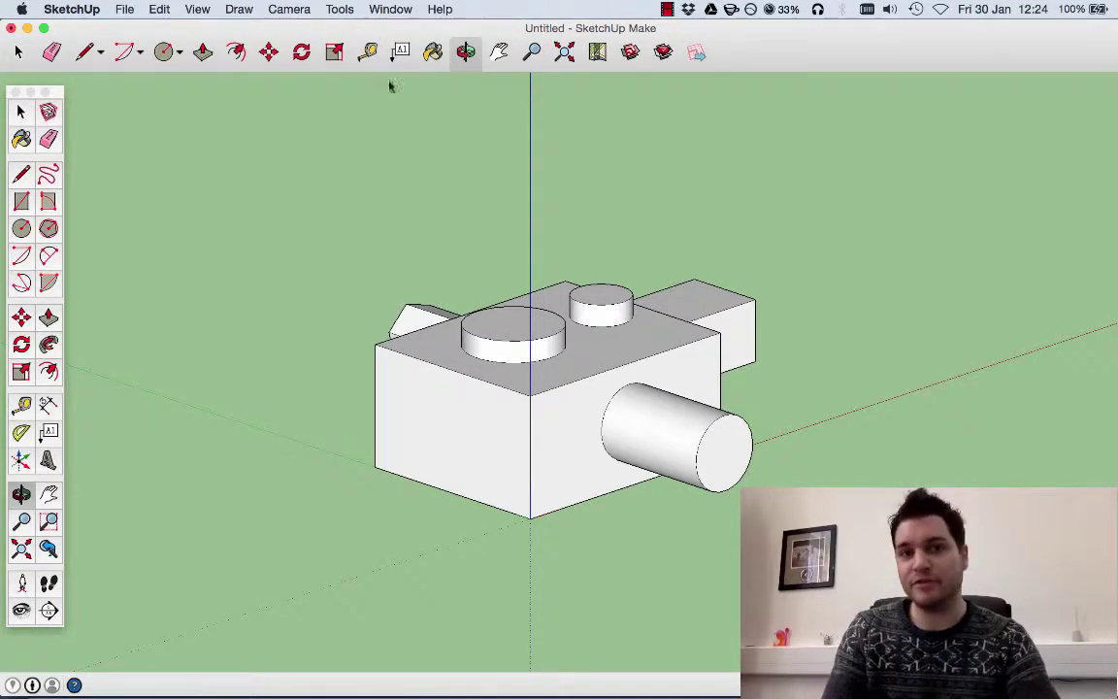
pyautogui.click(288, 9)
pyautogui.click(315, 102)
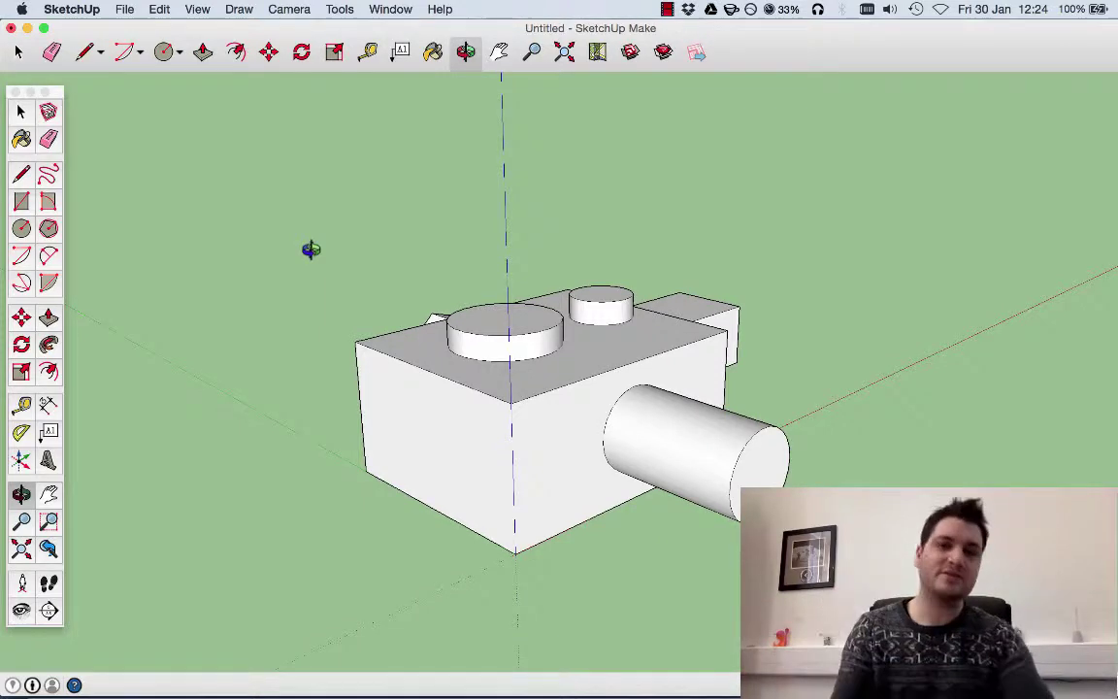
pyautogui.click(303, 9)
pyautogui.click(330, 89)
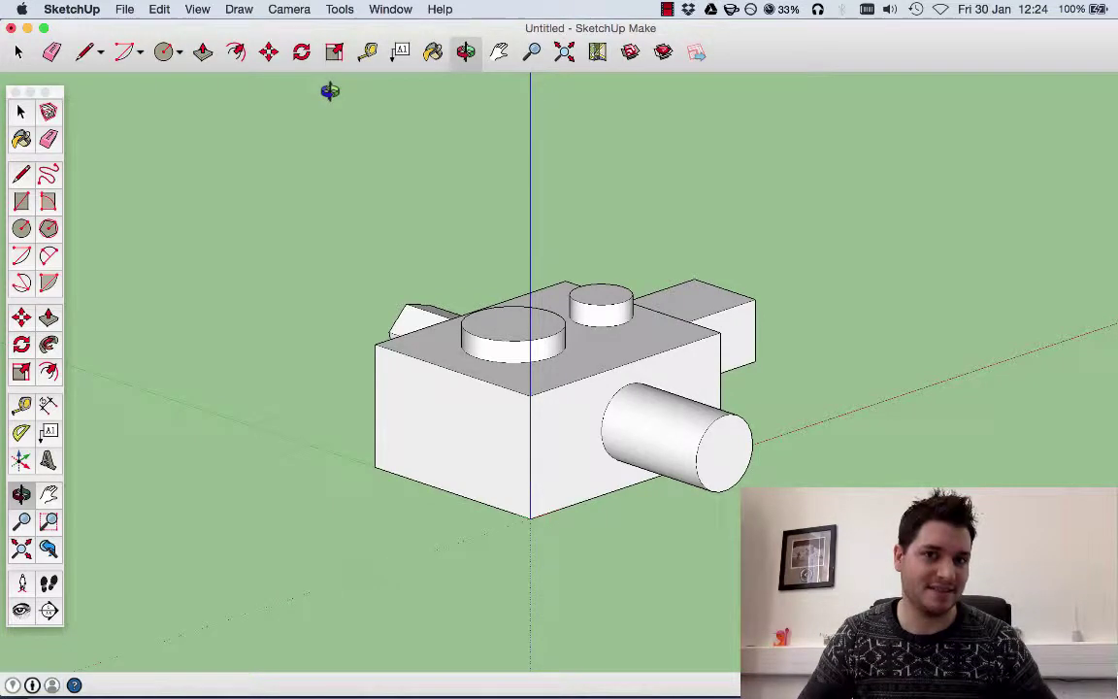
# Switch to Two-Point Perspective, zoom out and in, and orbit to a near-level view
pyautogui.click(311, 7)
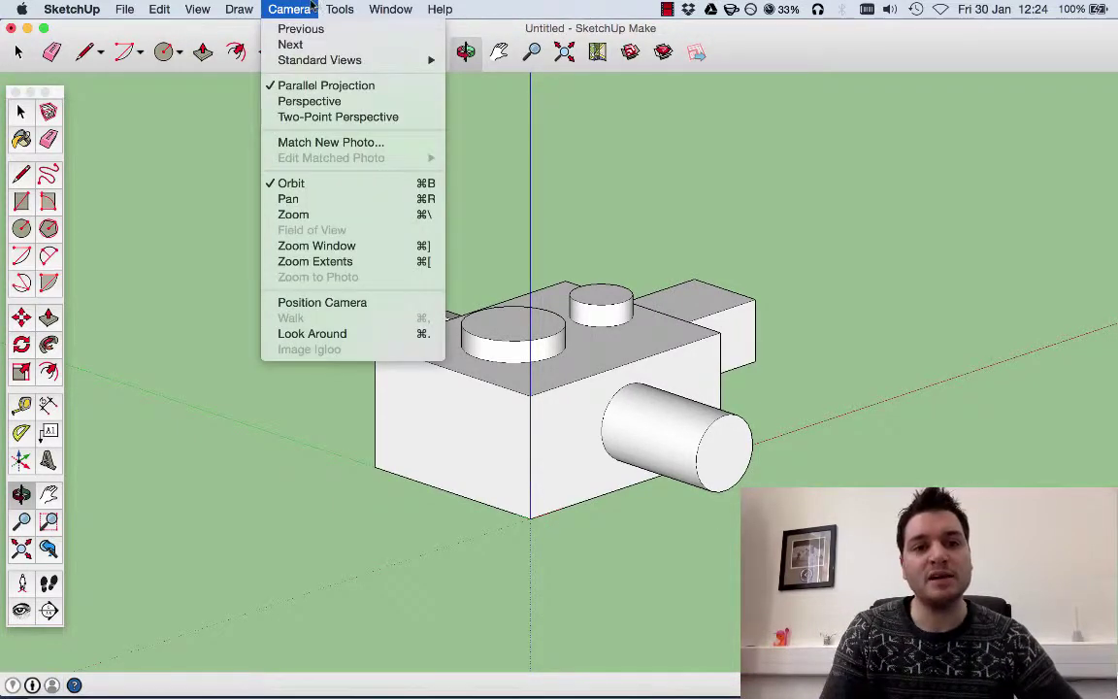
pyautogui.click(296, 116)
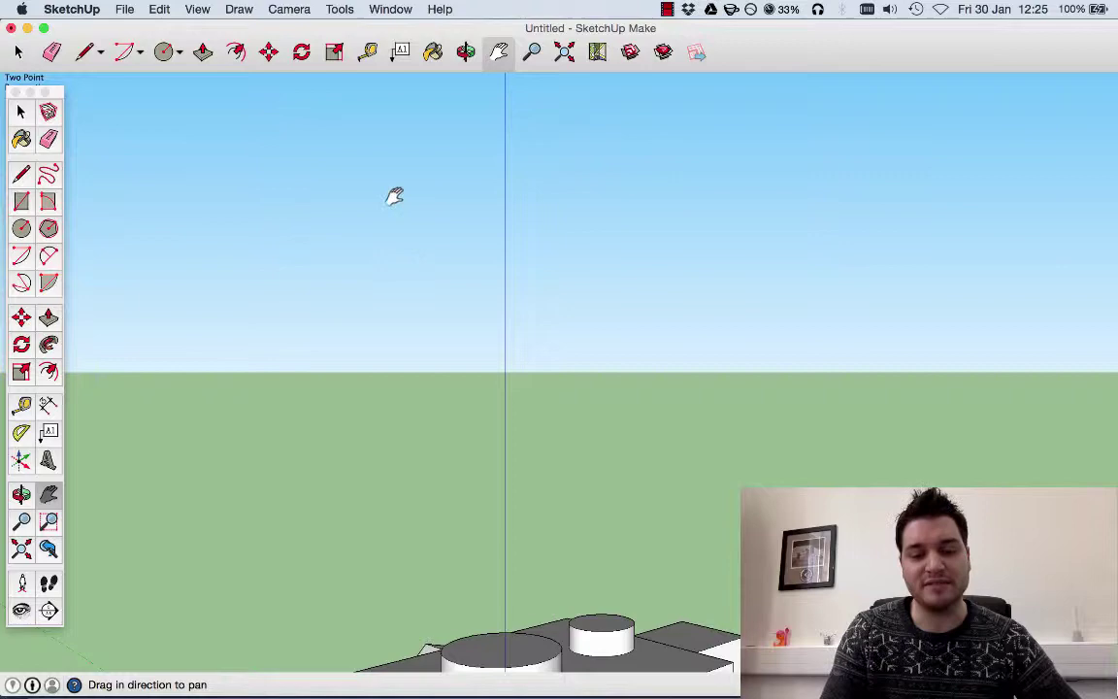
pyautogui.scroll(-6, 394, 196)
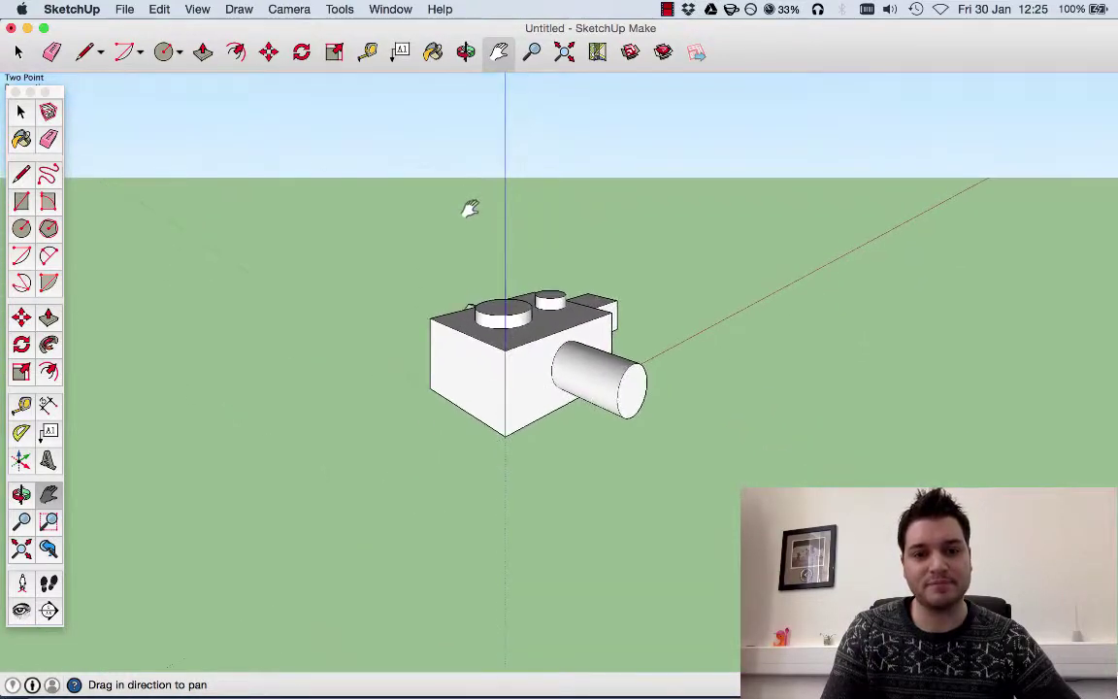
pyautogui.scroll(2, 507, 219)
pyautogui.click(466, 51)
pyautogui.moveTo(548, 340); pyautogui.dragTo(602, 457)
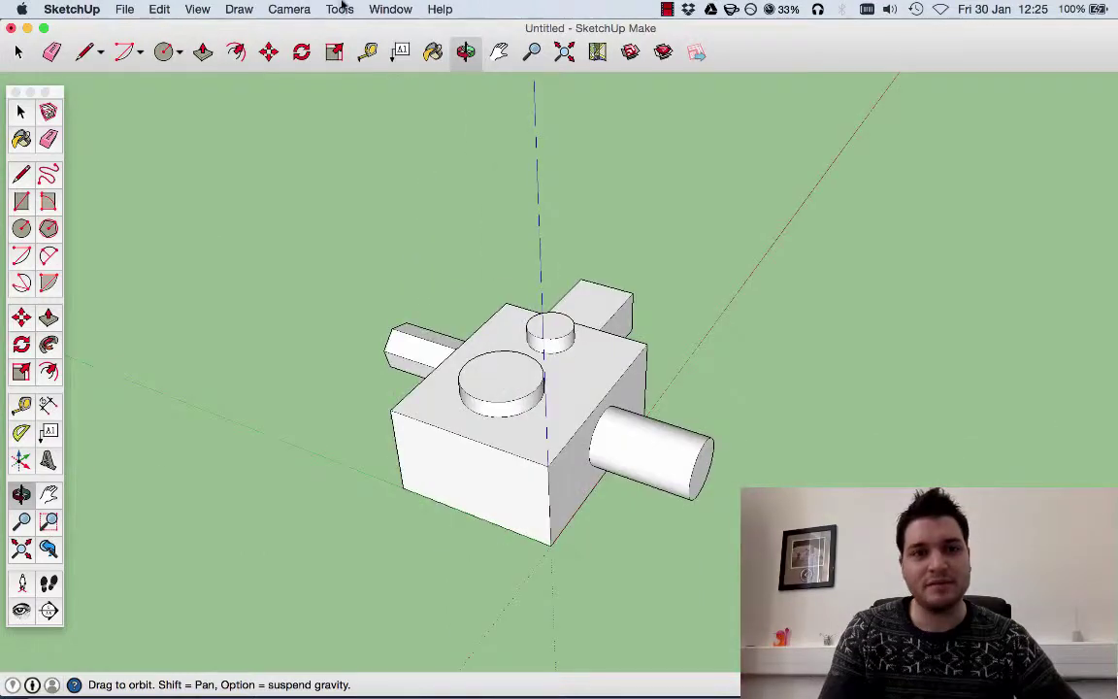
# Reapply Two-Point Perspective and pan and zoom to bring the model into view
pyautogui.click(290, 9)
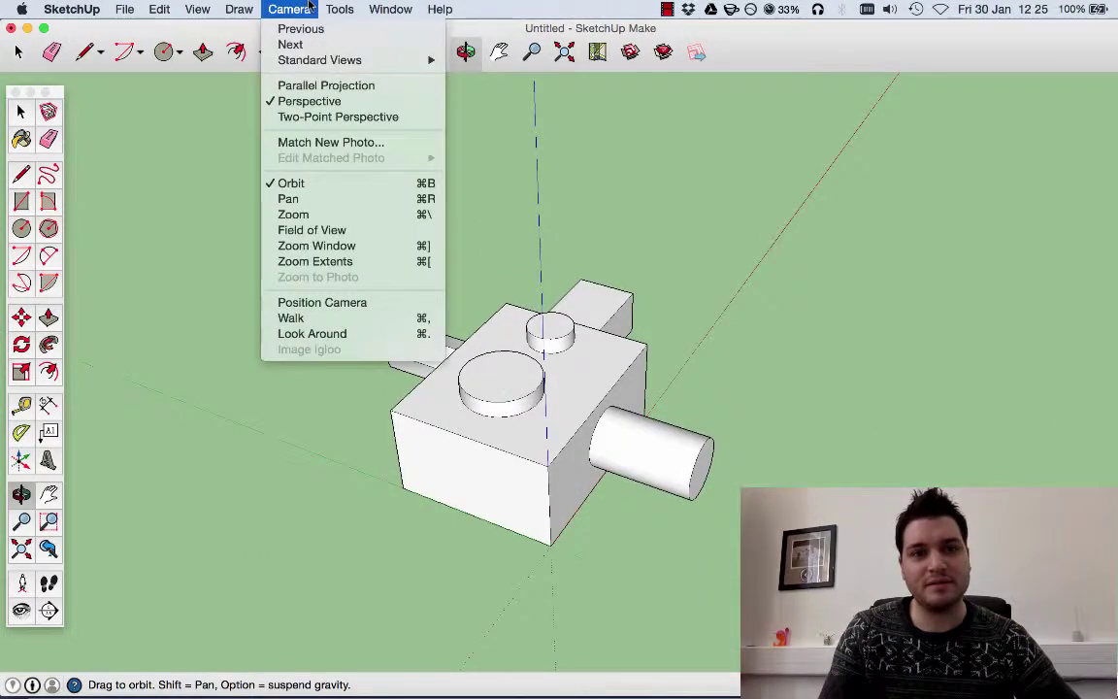
pyautogui.click(303, 117)
pyautogui.moveTo(529, 329); pyautogui.dragTo(489, 233)
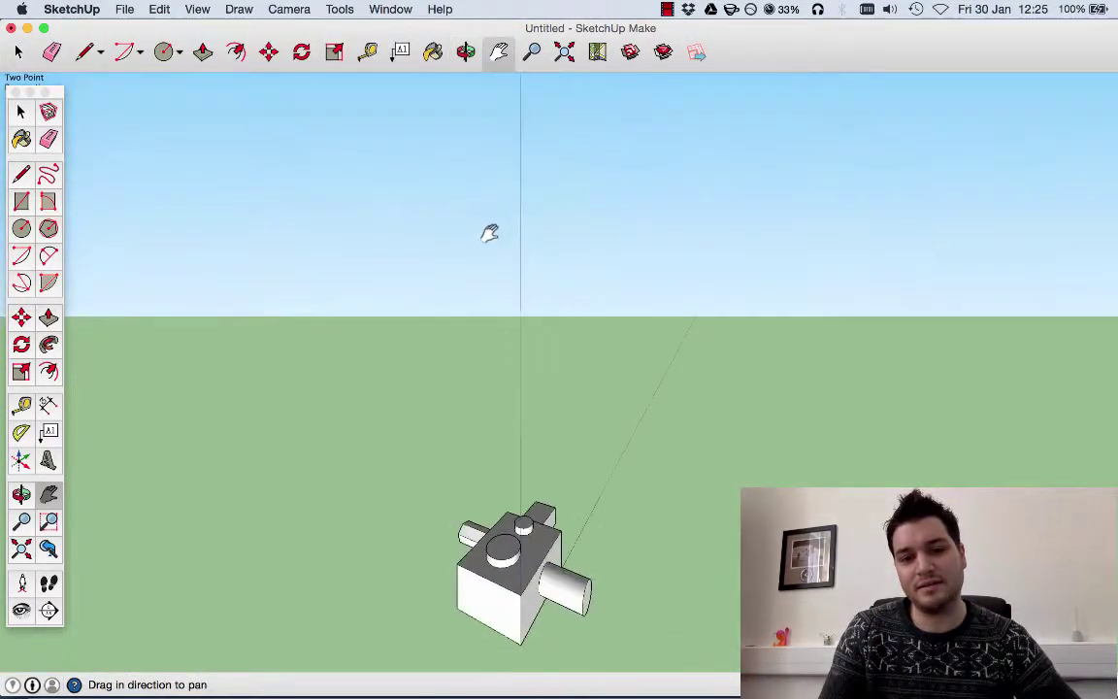
pyautogui.scroll(3, 504, 534)
pyautogui.scroll(-4, 524, 307)
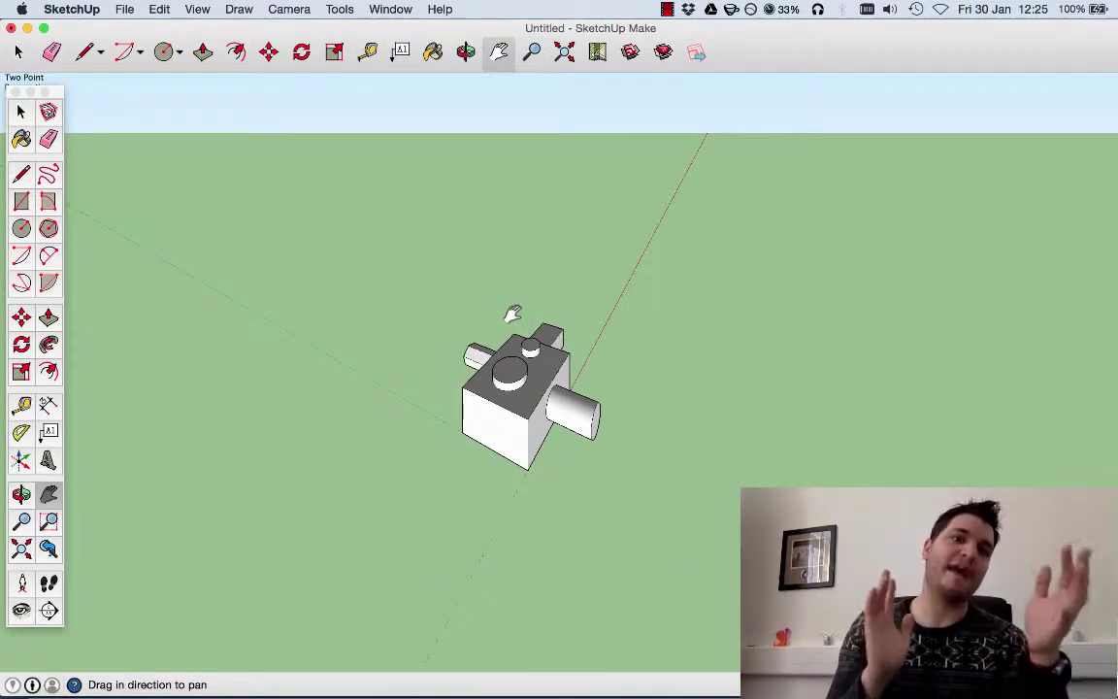
# Return to Perspective, recentre the model, zoom in and tilt it to a new angle
pyautogui.click(297, 10)
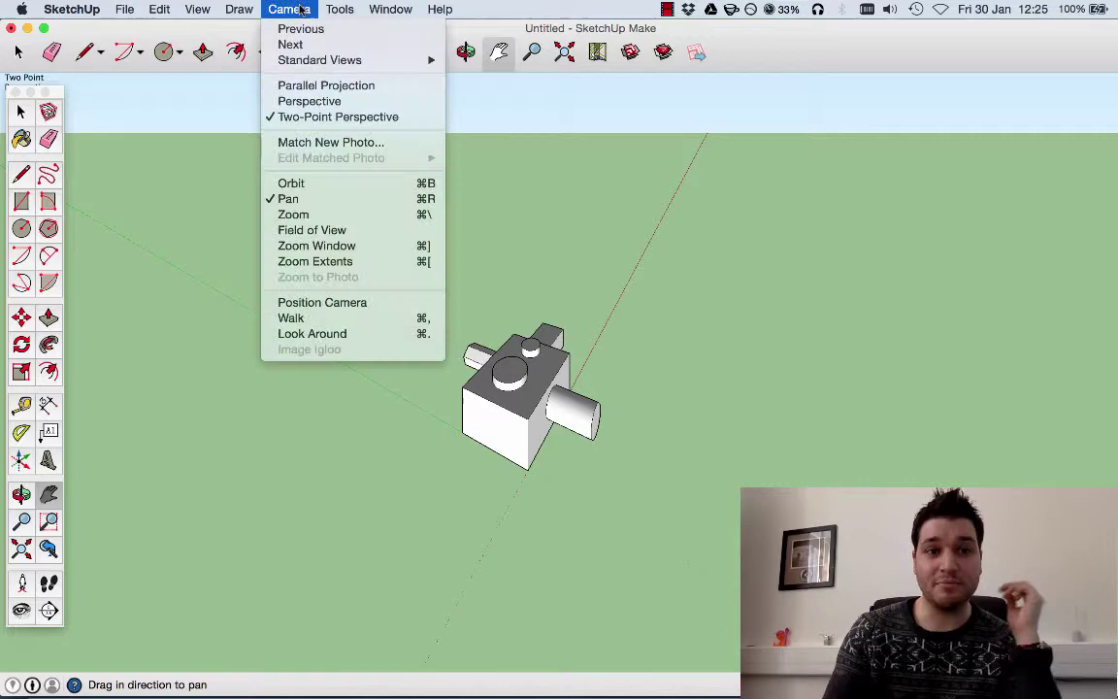
pyautogui.click(297, 101)
pyautogui.moveTo(512, 379); pyautogui.dragTo(458, 227)
pyautogui.click(466, 51)
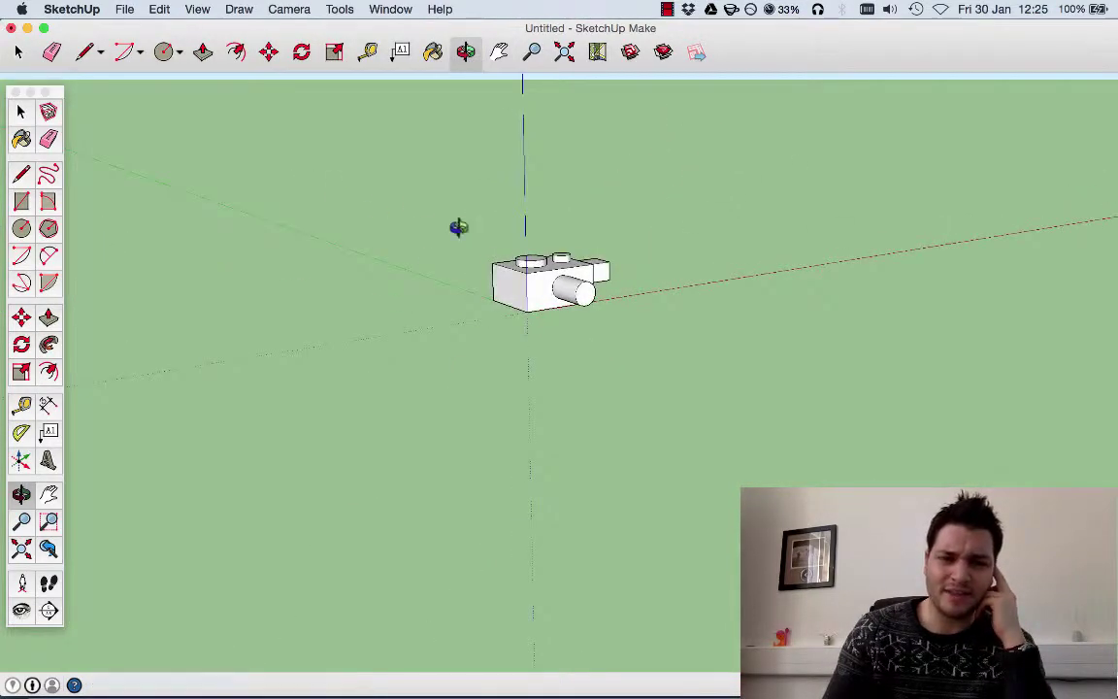
pyautogui.scroll(5, 458, 228)
pyautogui.scroll(3, 524, 332)
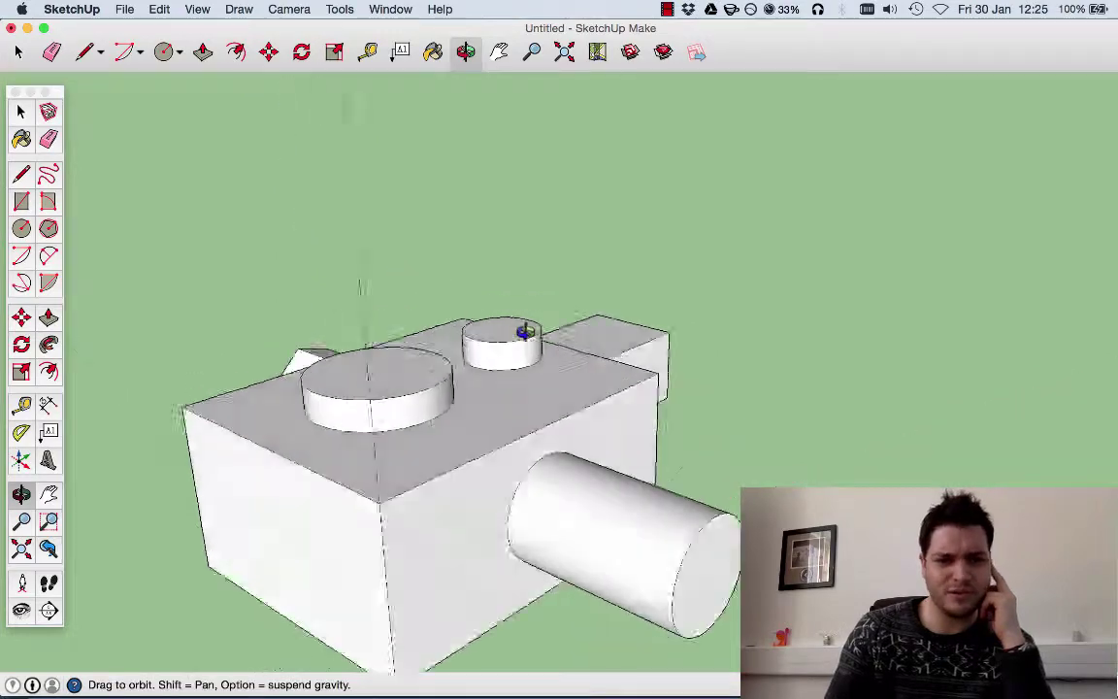
pyautogui.moveTo(524, 332)
pyautogui.mouseDown()
pyautogui.moveTo(569, 367)
pyautogui.moveTo(528, 337)
pyautogui.mouseUp()
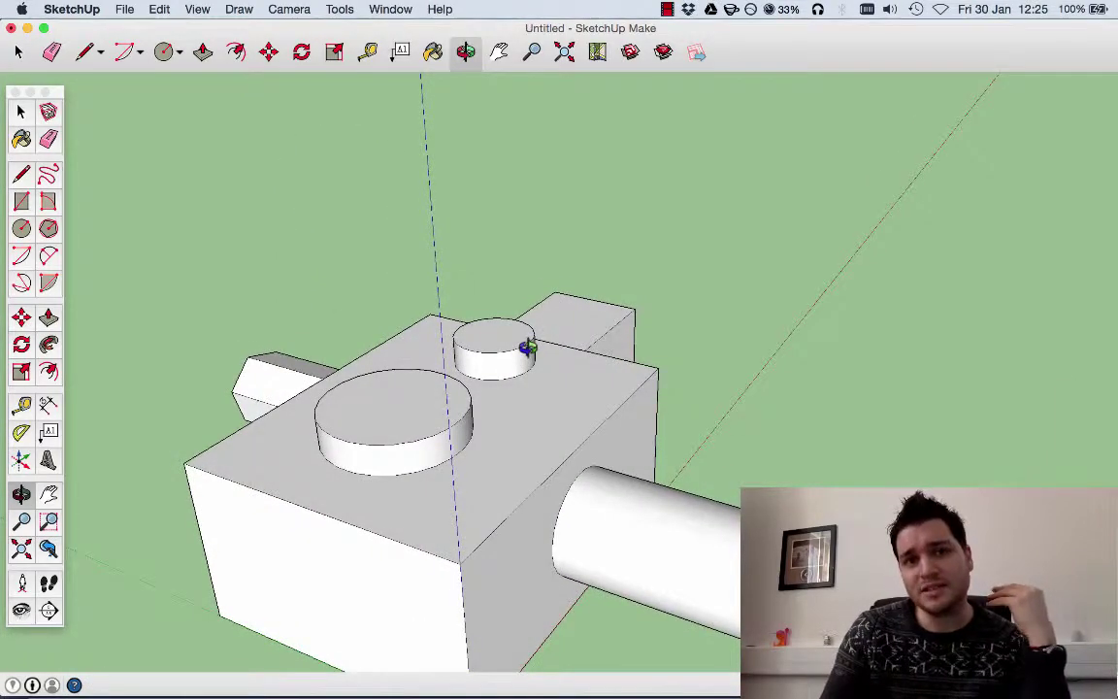
# Change the projection to a non-converging parallel view and orbit toward a top-down angle
pyautogui.click(289, 9)
pyautogui.click(340, 100)
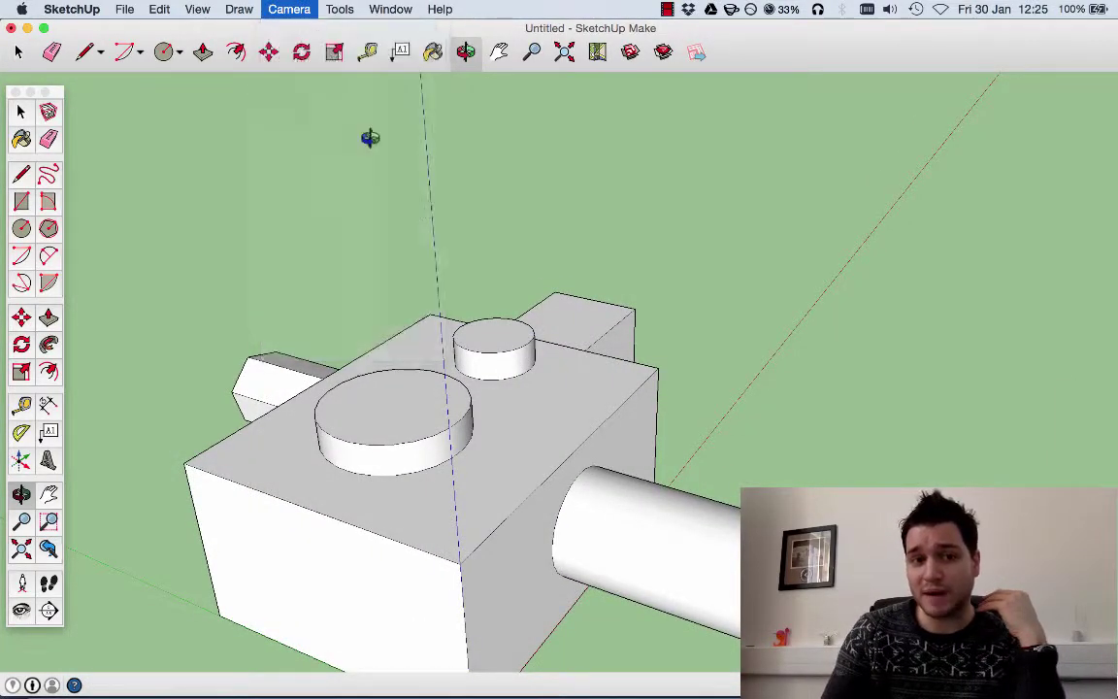
pyautogui.moveTo(399, 267); pyautogui.dragTo(280, 8)
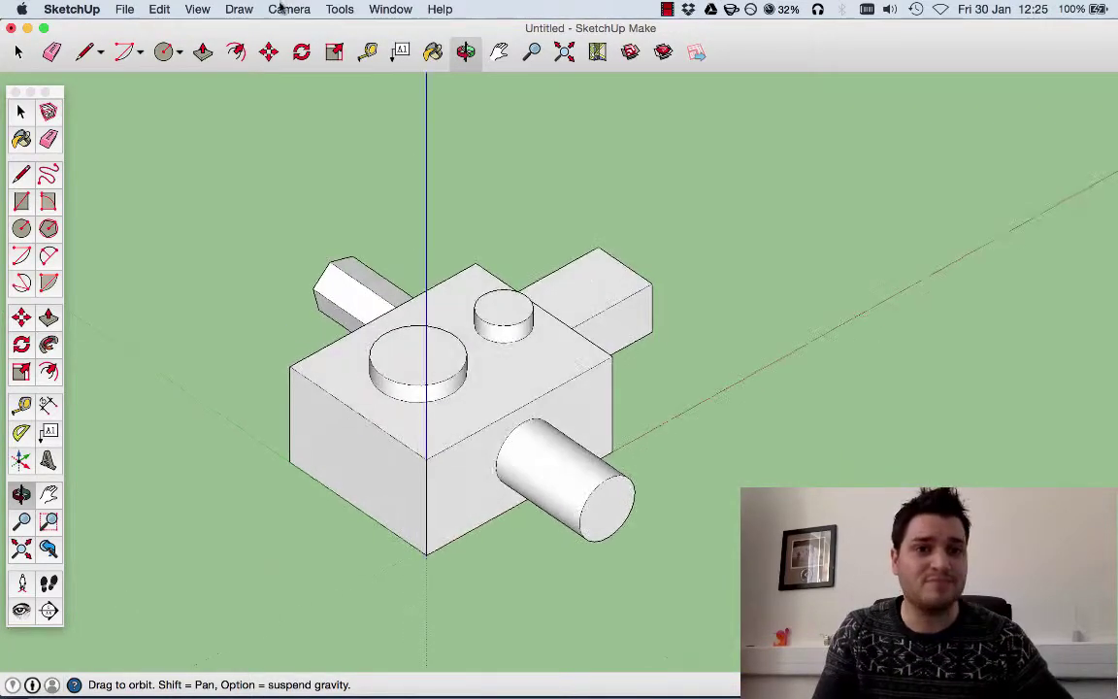
# Switch the view back to Perspective and return to the Select tool
pyautogui.click(280, 8)
pyautogui.click(290, 100)
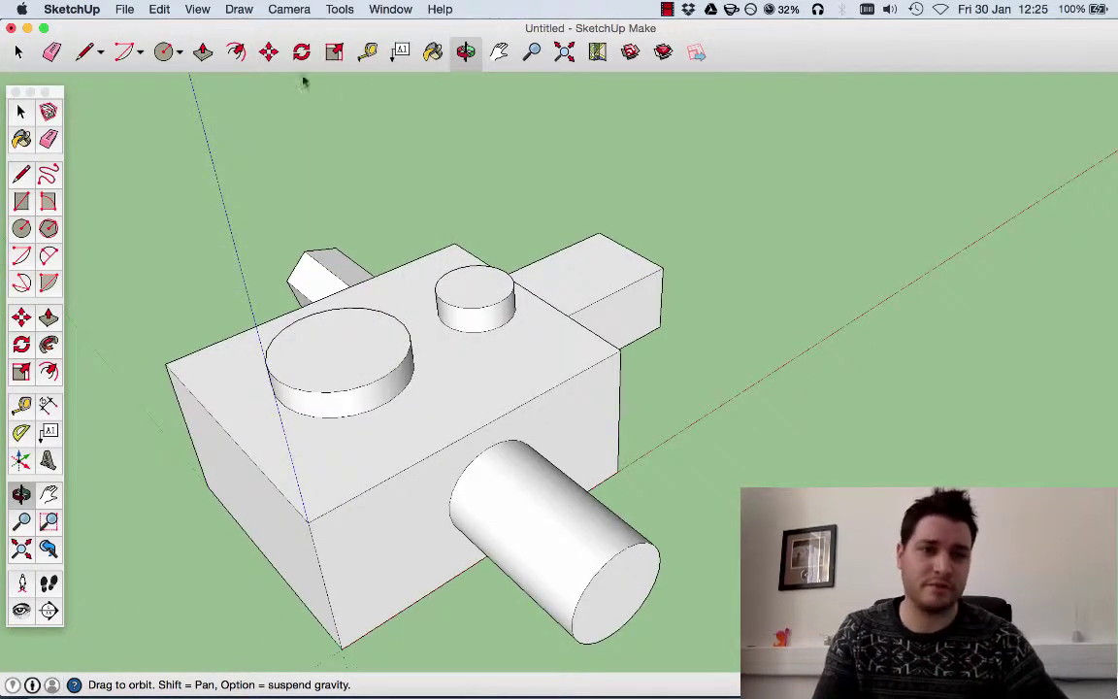
pyautogui.click(289, 9)
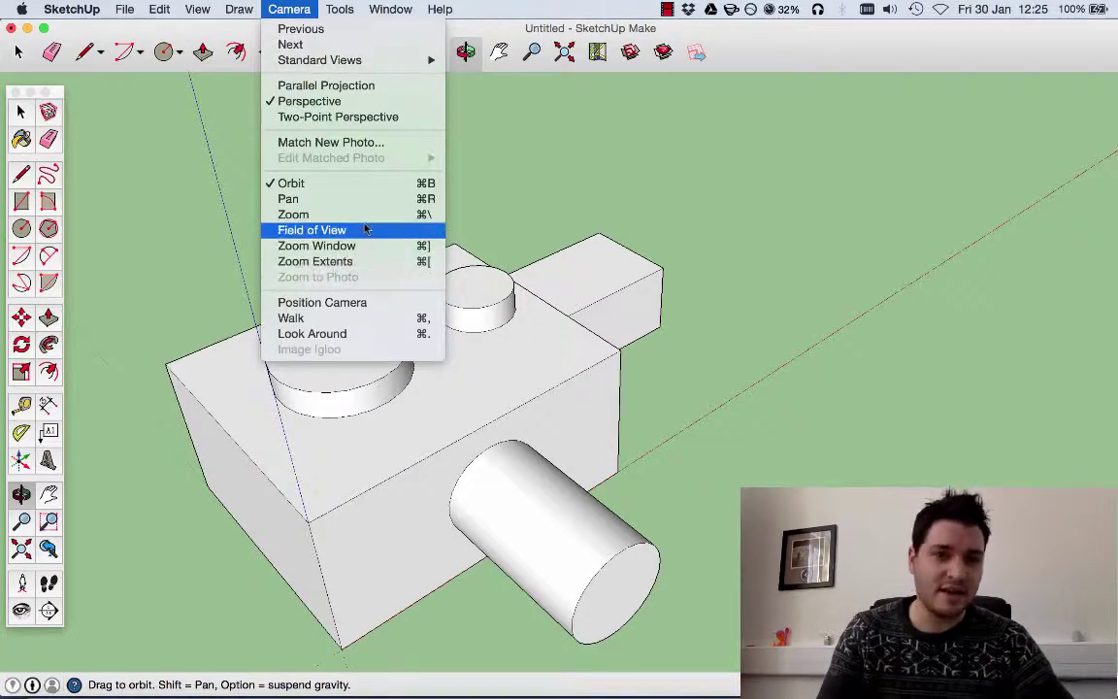
pyautogui.click(359, 44)
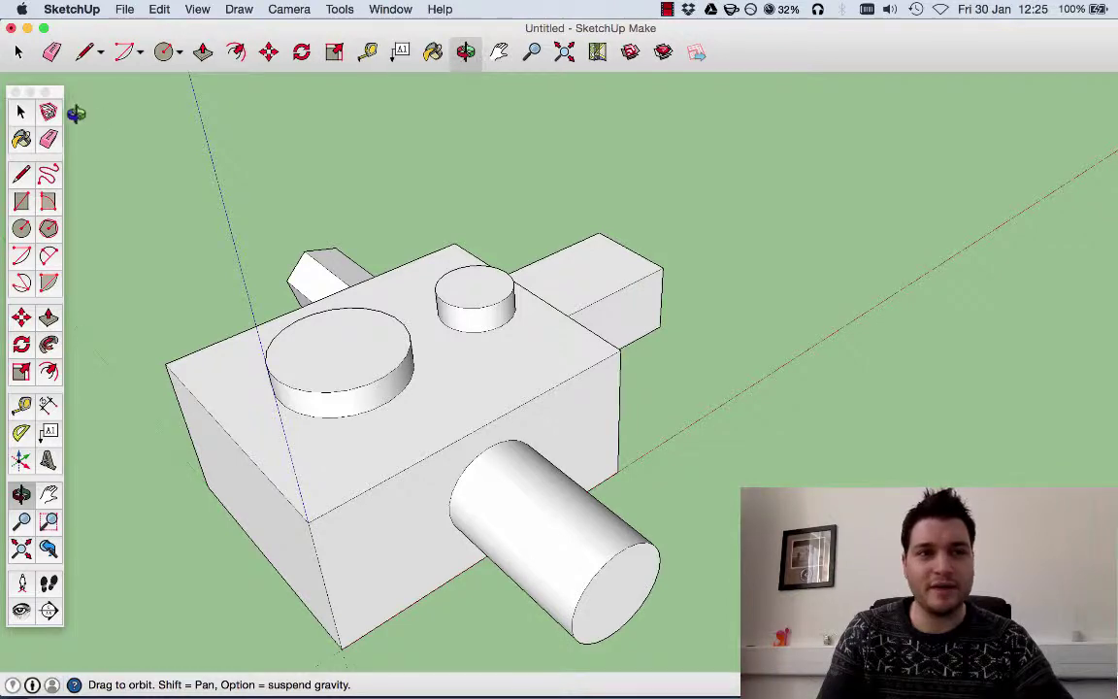
pyautogui.press('space')
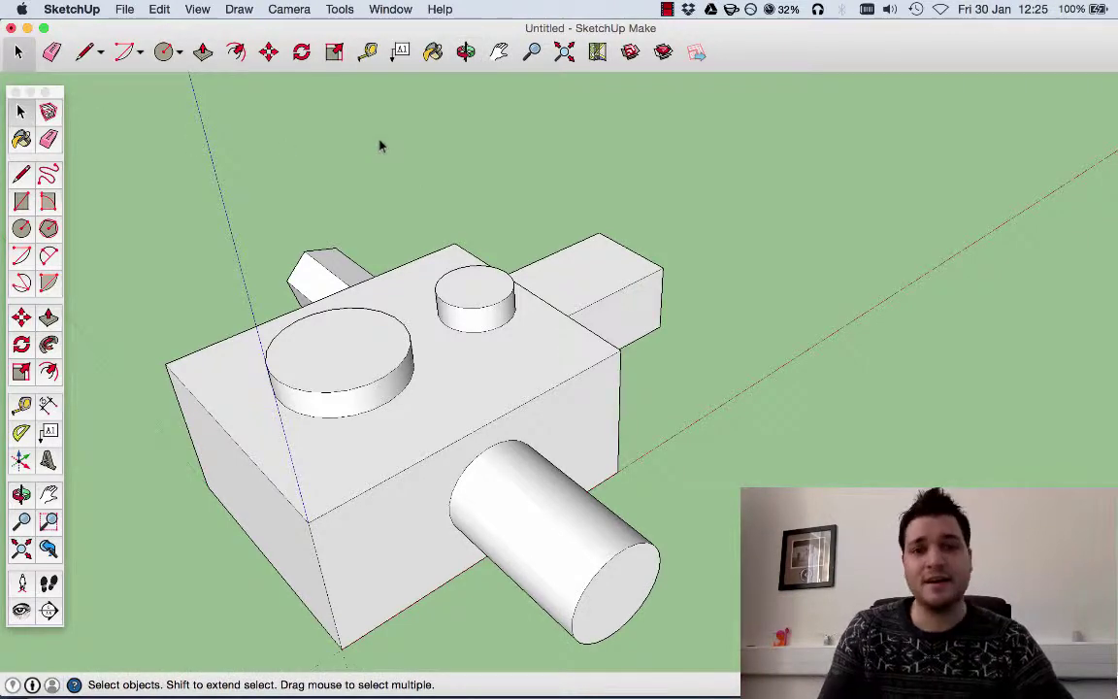
# Orbit the model through several angles, raising the horizon slightly, then return to selecting
pyautogui.click(466, 51)
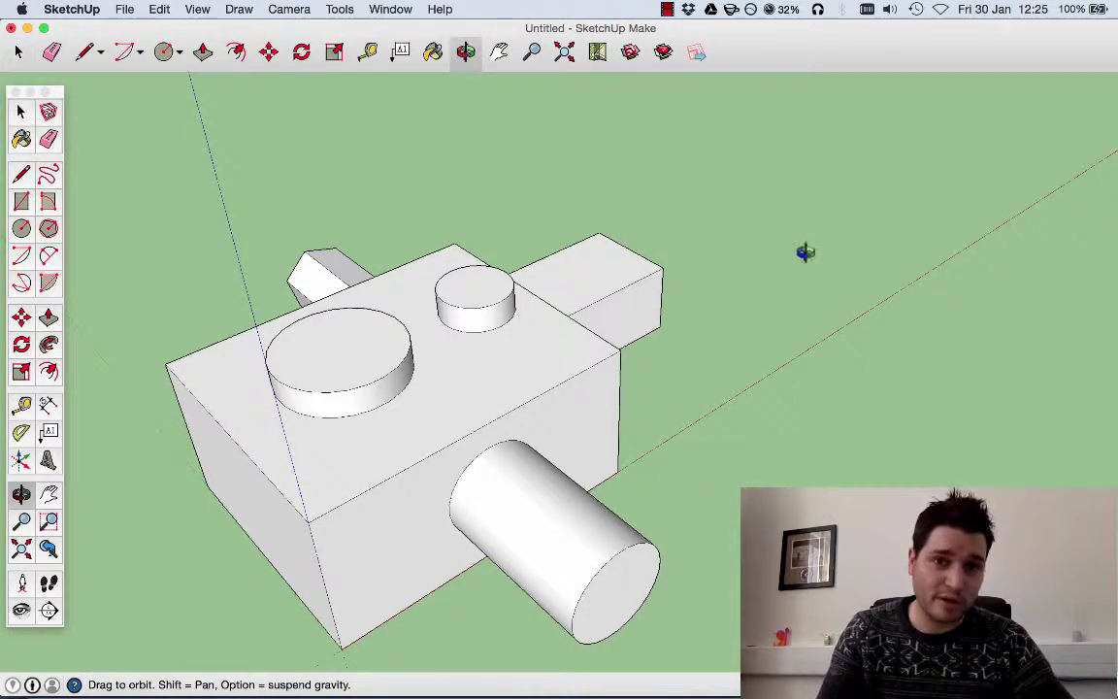
pyautogui.moveTo(804, 253); pyautogui.dragTo(84, 101)
pyautogui.click(22, 108)
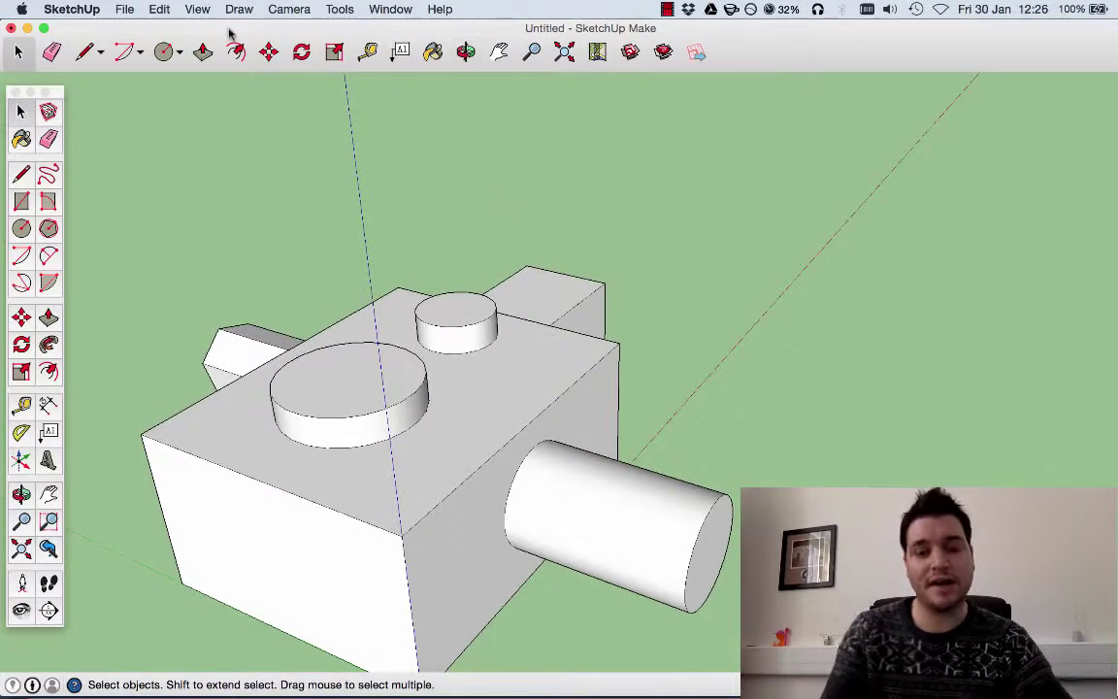
pyautogui.moveTo(445, 209); pyautogui.dragTo(331, 184, button='middle')
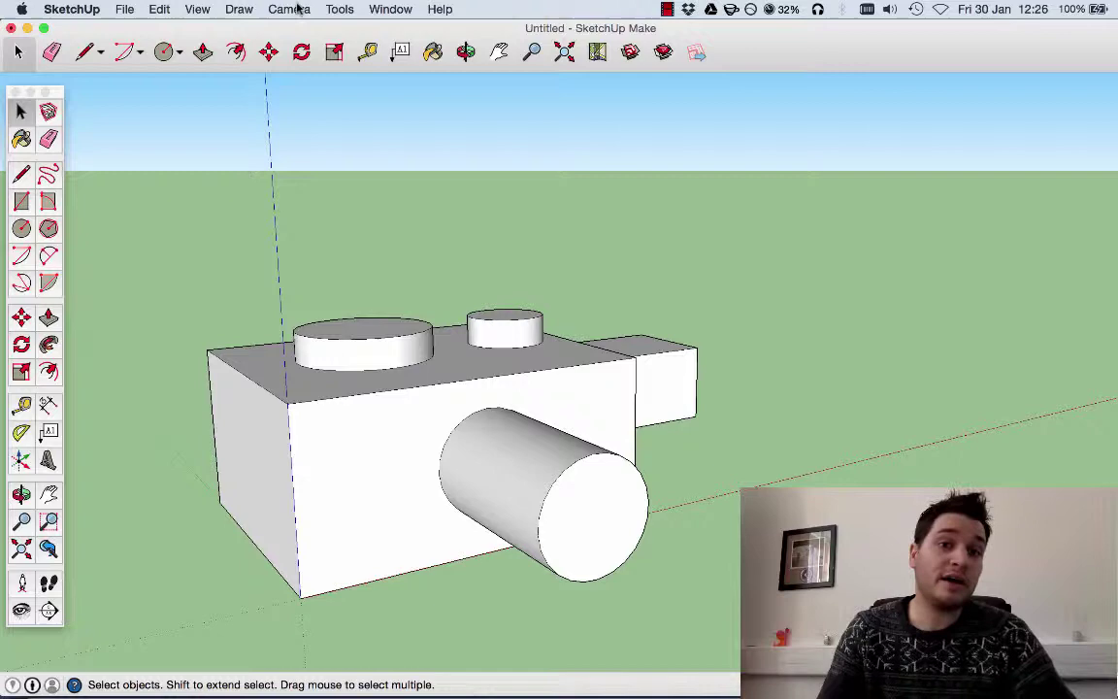
pyautogui.click(299, 9)
pyautogui.click(301, 181)
pyautogui.moveTo(350, 189); pyautogui.dragTo(469, 252)
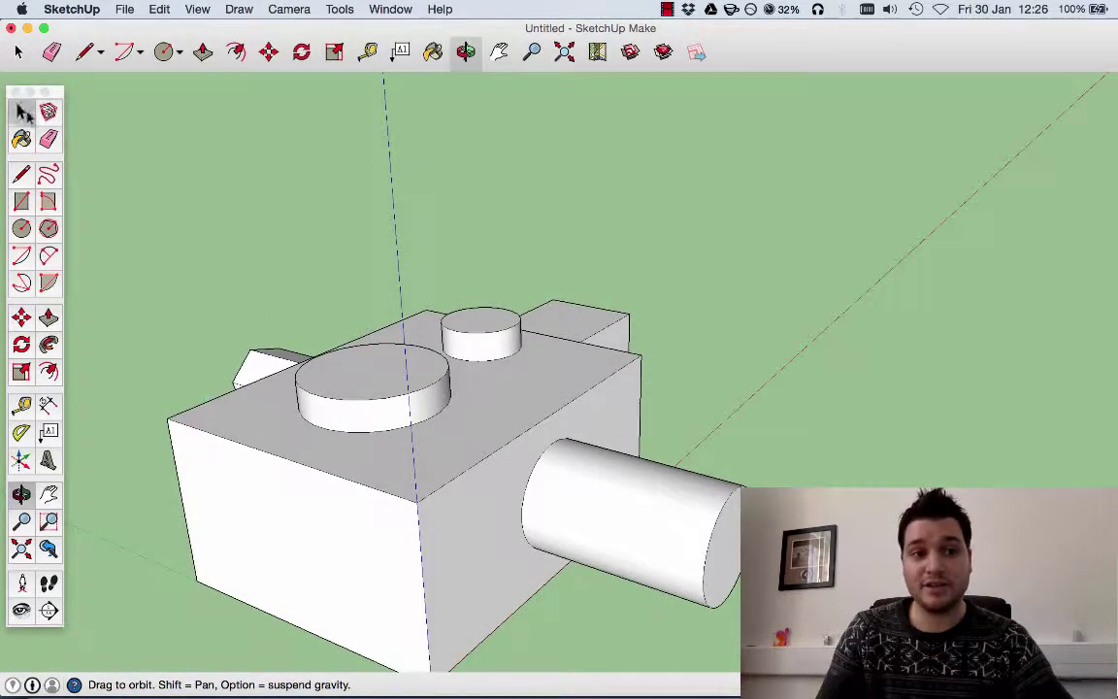
pyautogui.click(18, 51)
# Orbit to face the block's front and its cylinder, then reopen the Camera menu
pyautogui.click(289, 9)
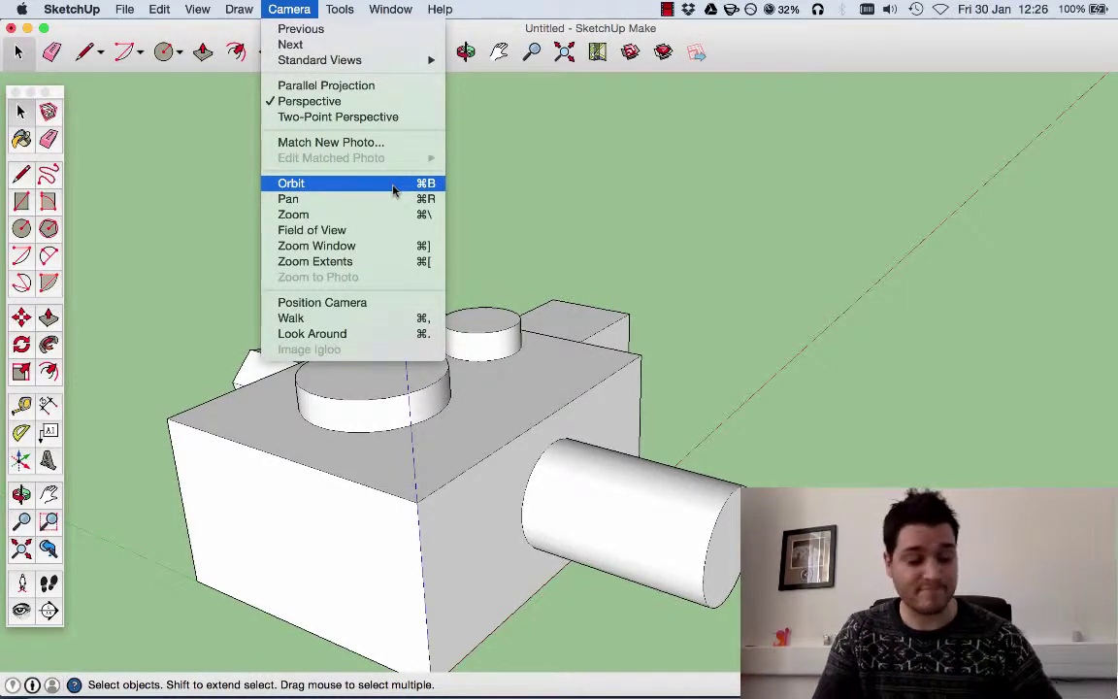
pyautogui.click(632, 280)
pyautogui.press('super+b')
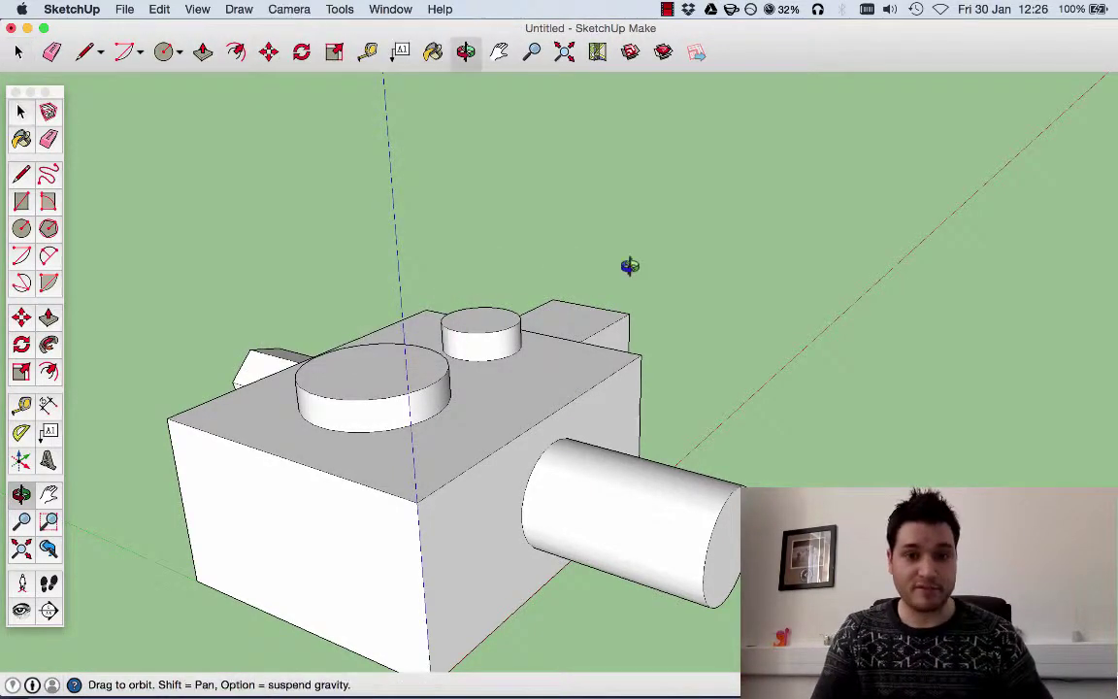
pyautogui.moveTo(734, 364); pyautogui.dragTo(192, 82)
pyautogui.click(17, 52)
pyautogui.click(239, 9)
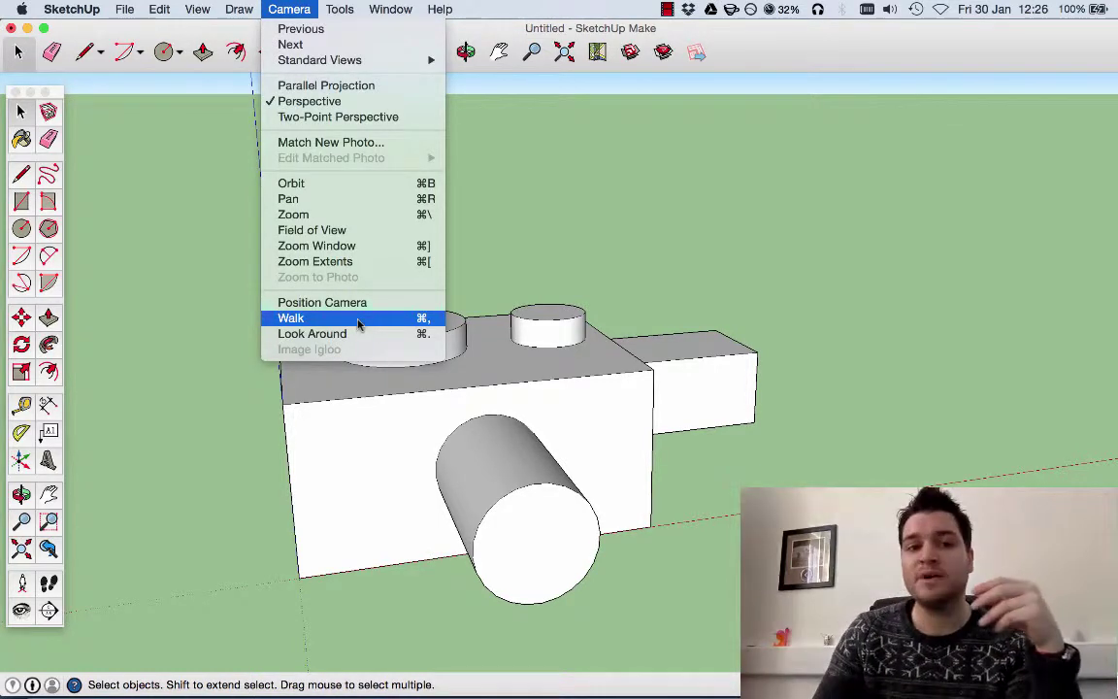
# Window-select the whole block model and delete it
pyautogui.click(631, 289)
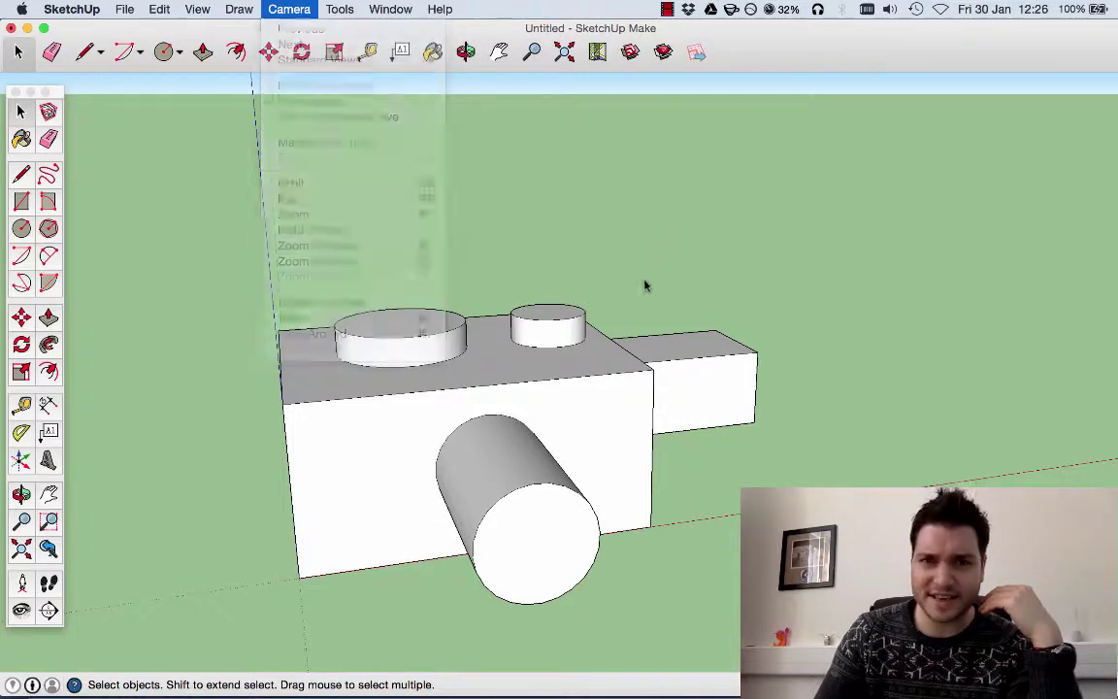
pyautogui.moveTo(215, 134); pyautogui.dragTo(1016, 674)
pyautogui.press('Delete')
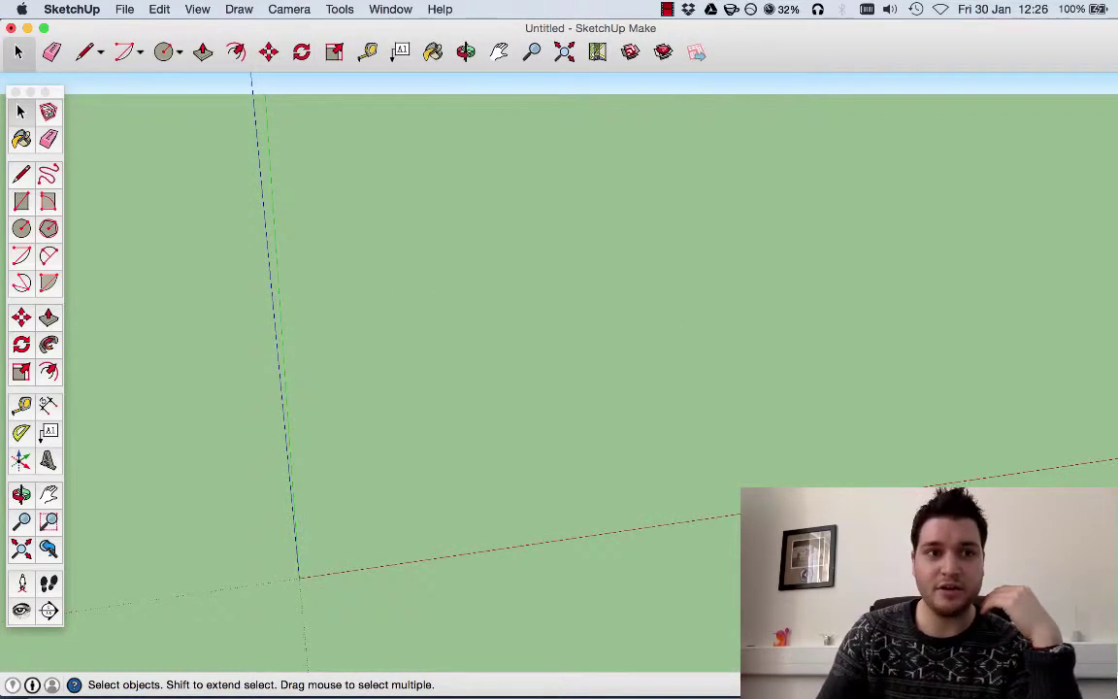
# Start a new document, Untitled 2, showing only the default scale figure
pyautogui.click(124, 9)
pyautogui.click(136, 27)
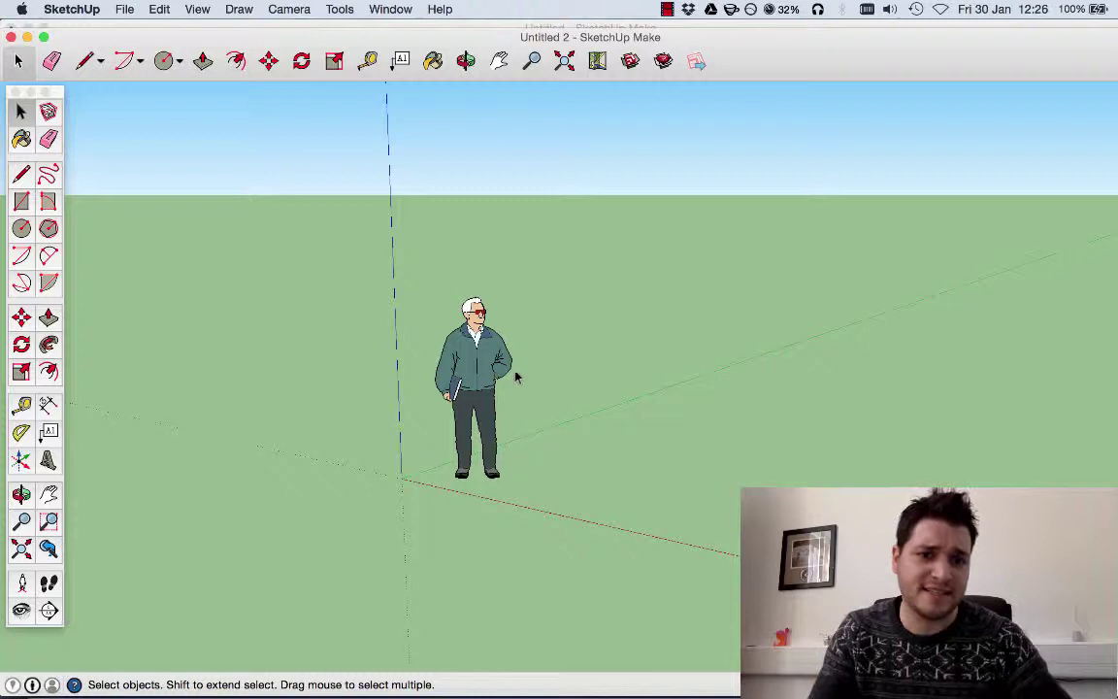
pyautogui.moveTo(47, 51); pyautogui.dragTo(46, 41)
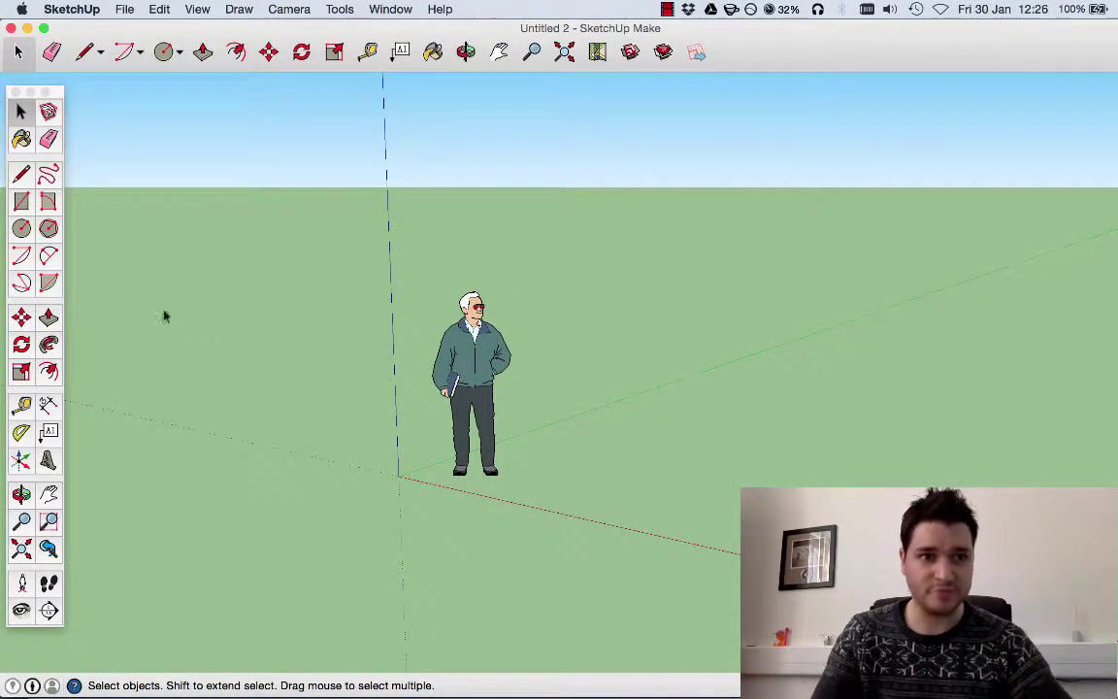
pyautogui.click(23, 202)
# Draw a floor rectangle beside the figure and push/pull it up into a tall box
pyautogui.click(550, 477)
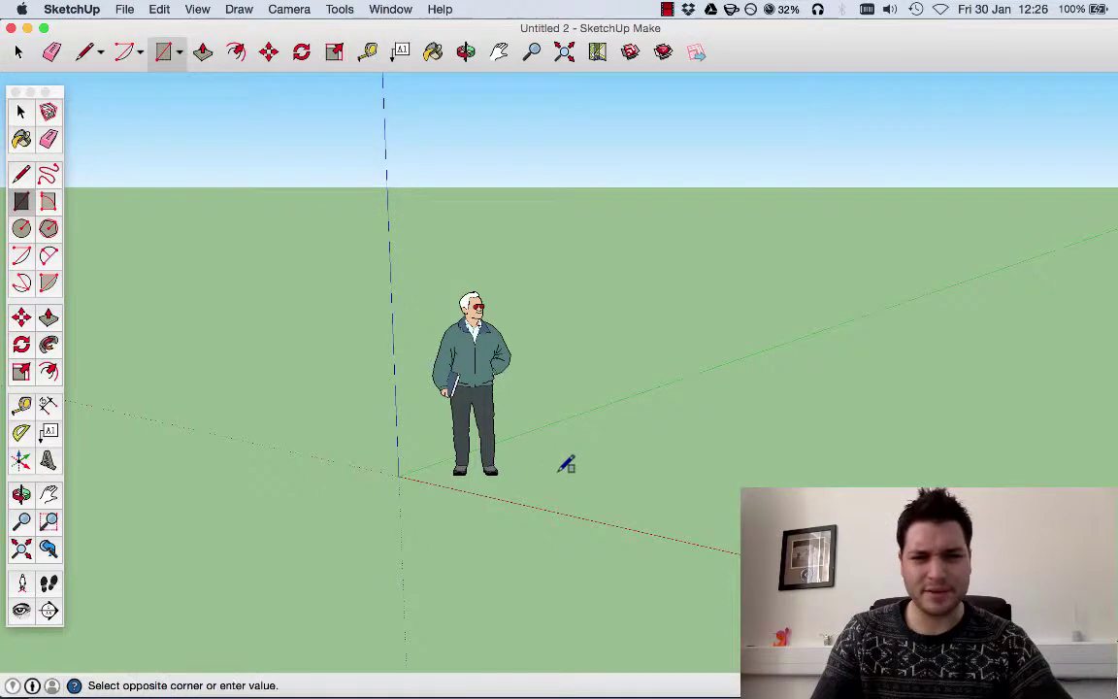
pyautogui.click(1087, 371)
pyautogui.click(49, 318)
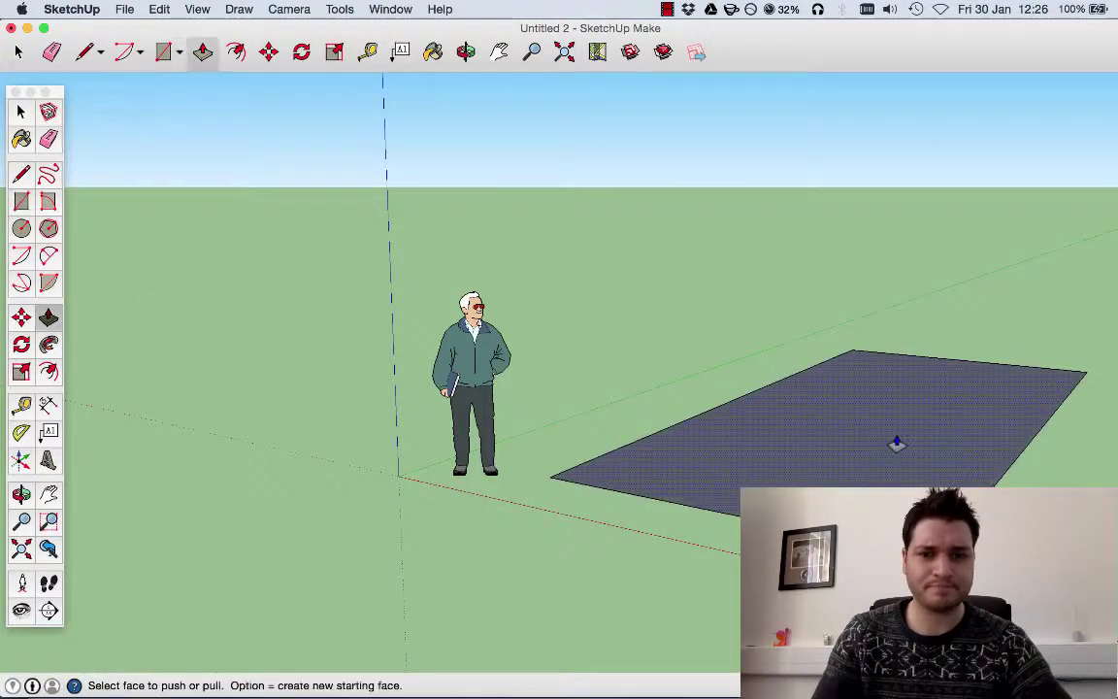
pyautogui.moveTo(893, 442); pyautogui.dragTo(923, 275)
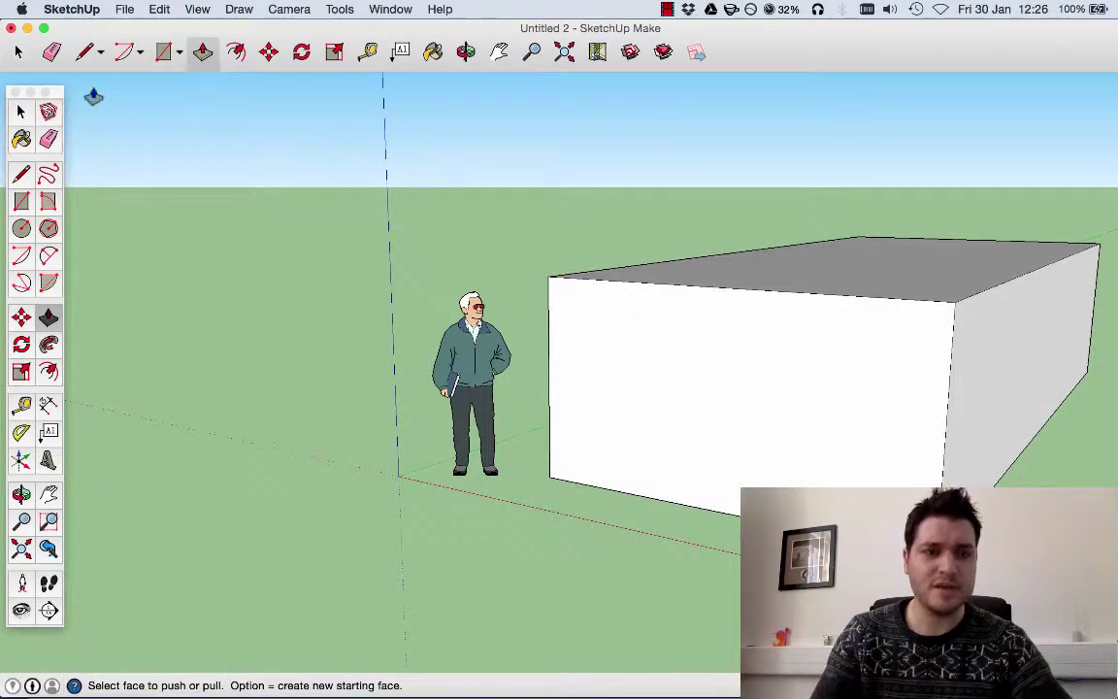
# Draw a door rectangle on the front face and push it through to cut a channel
pyautogui.click(22, 202)
pyautogui.click(689, 504)
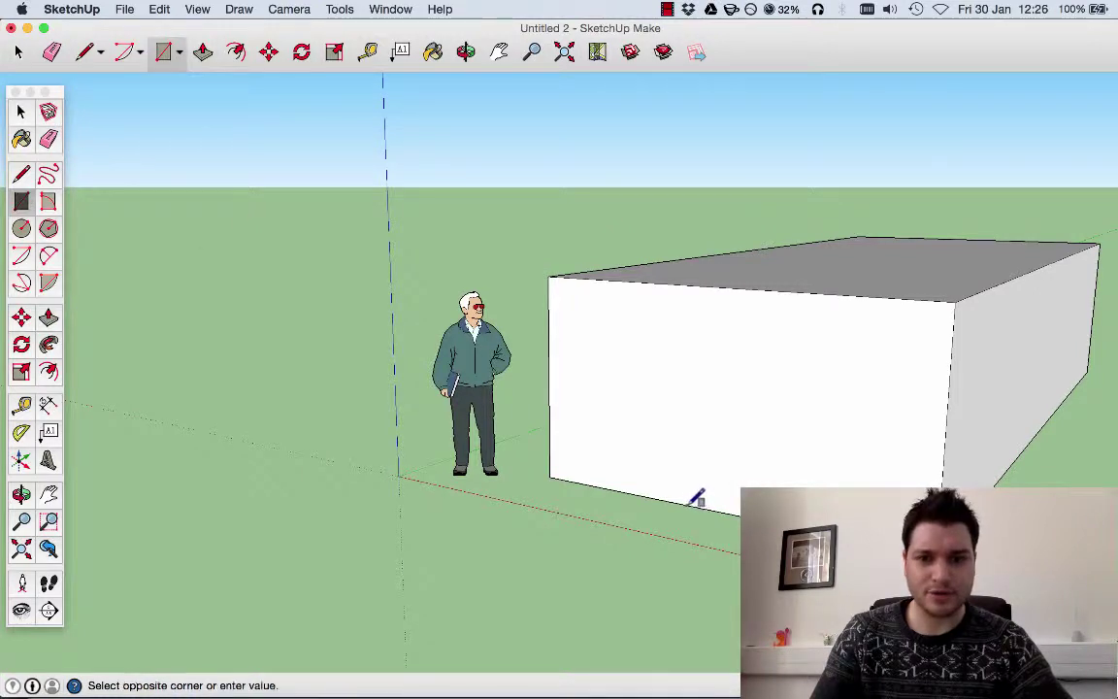
pyautogui.click(818, 298)
pyautogui.press('p')
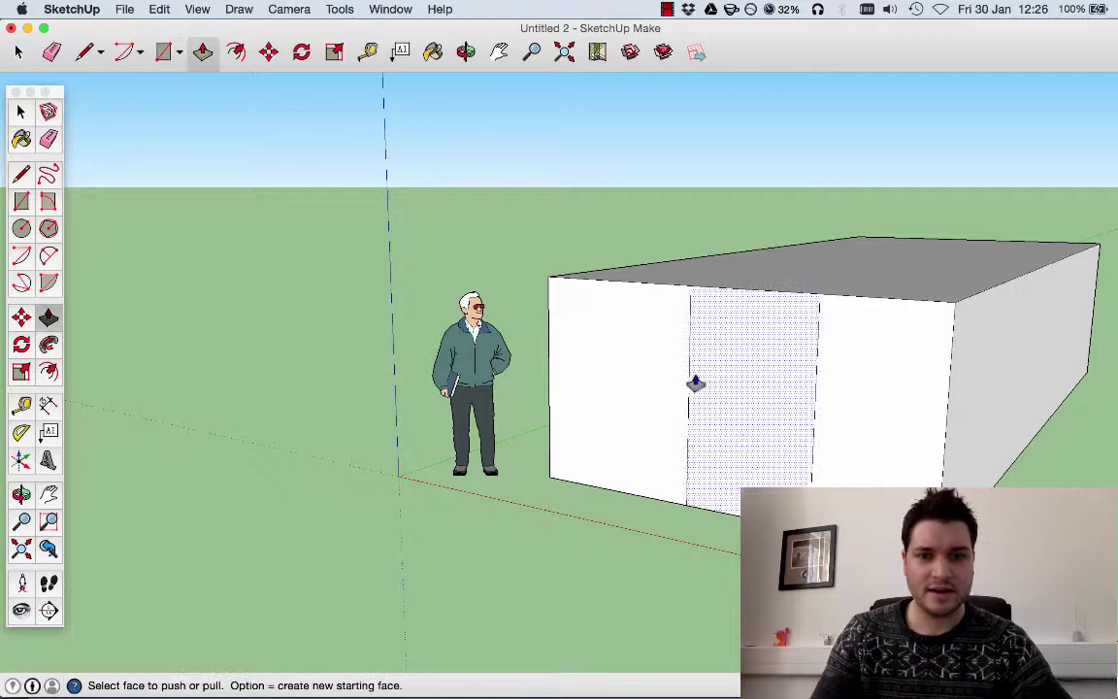
pyautogui.moveTo(694, 382); pyautogui.dragTo(898, 271)
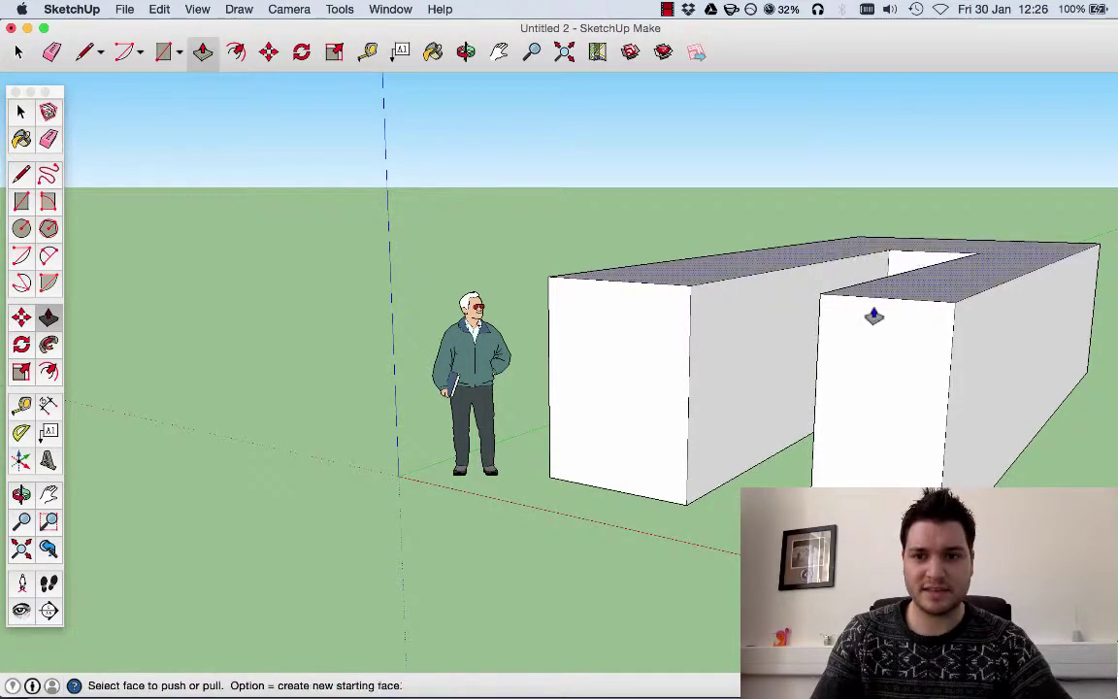
pyautogui.moveTo(869, 240); pyautogui.dragTo(964, 280, button='middle')
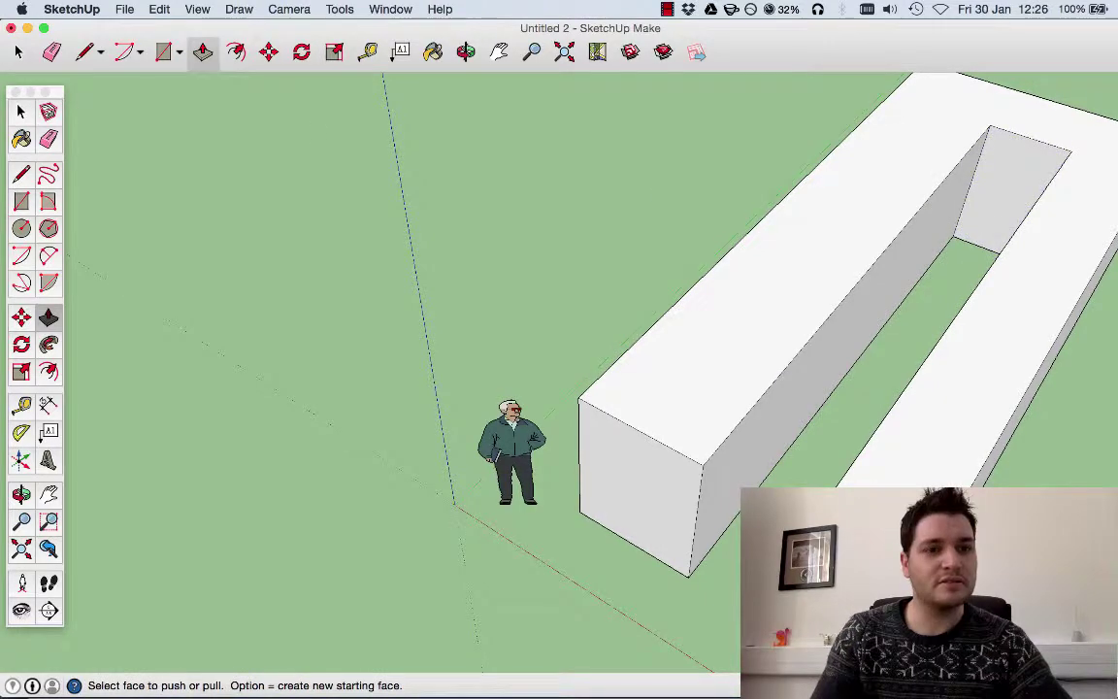
# Draw two rectangles on the channel's inner wall
pyautogui.click(21, 201)
pyautogui.moveTo(946, 267); pyautogui.dragTo(991, 291, button='middle')
pyautogui.click(1017, 327)
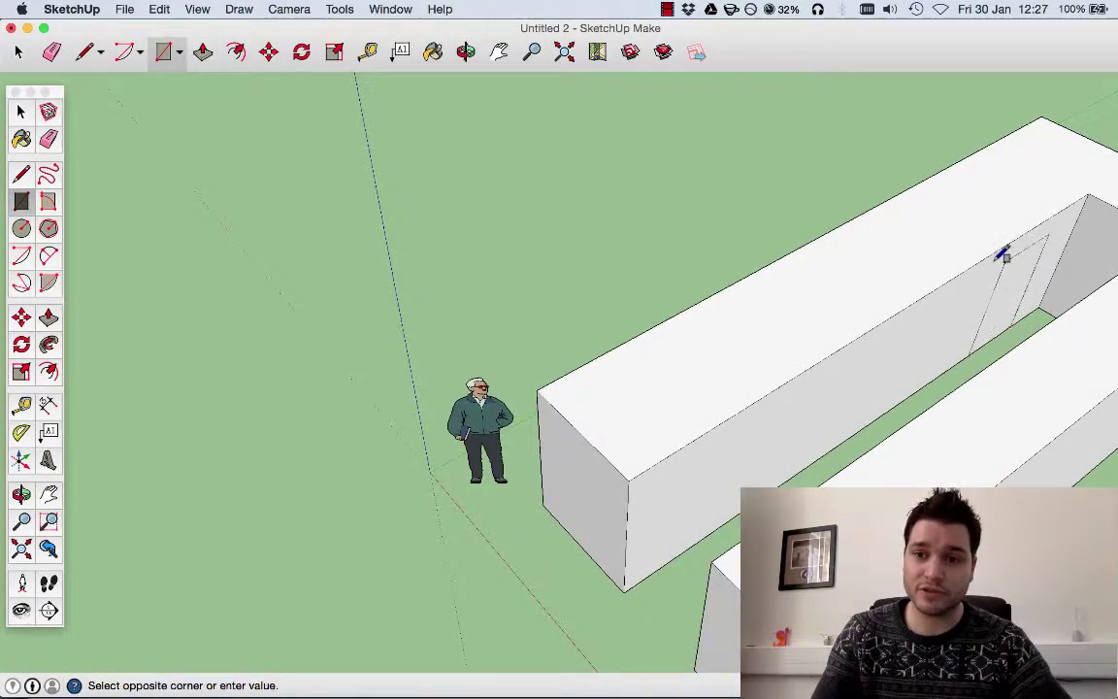
pyautogui.click(976, 267)
pyautogui.moveTo(756, 342); pyautogui.dragTo(789, 267, button='middle')
pyautogui.click(784, 257)
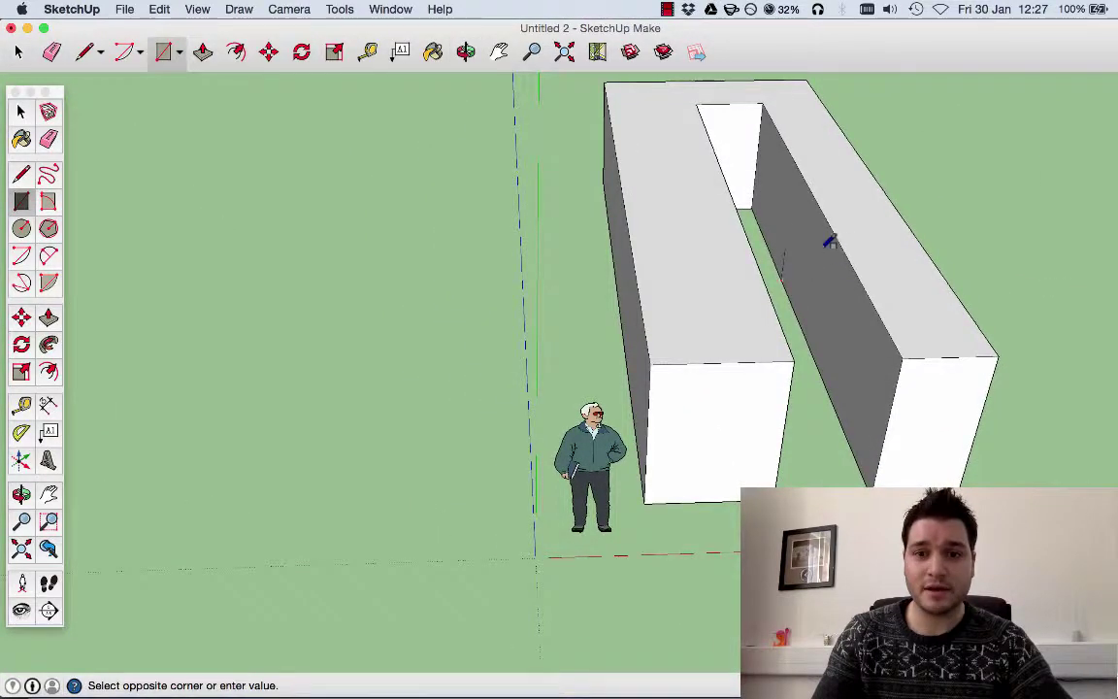
pyautogui.click(845, 229)
pyautogui.moveTo(846, 232); pyautogui.dragTo(738, 311, button='middle')
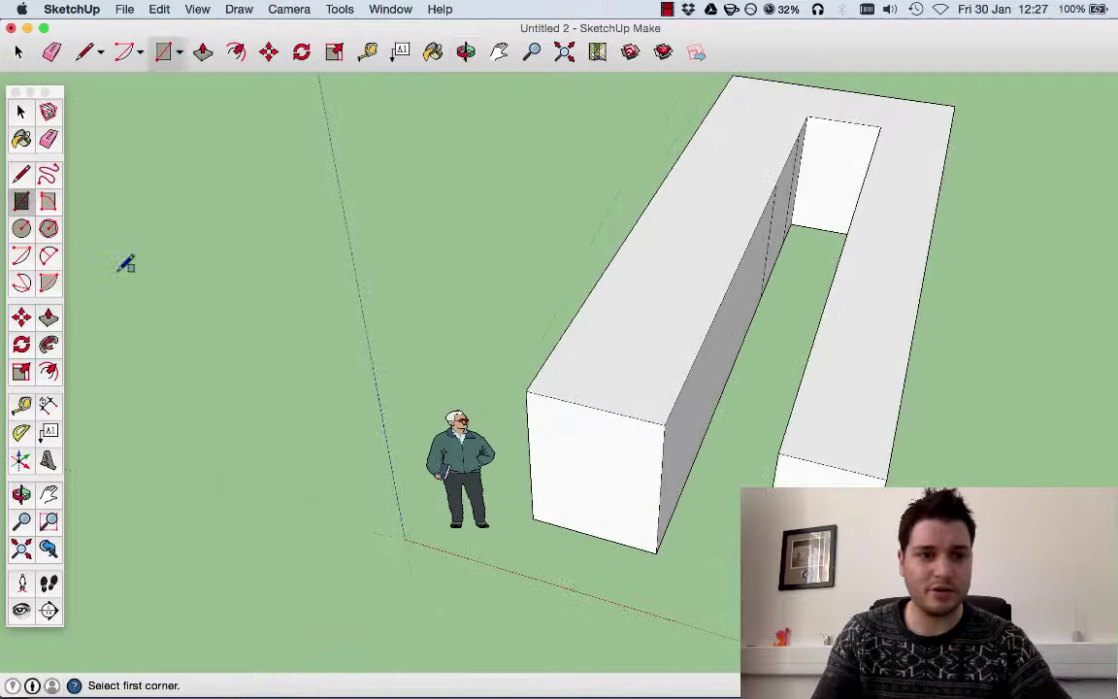
# Push/pull the small inner-wall rectangle to open a notch in the wall
pyautogui.press('p')
pyautogui.moveTo(618, 275); pyautogui.dragTo(861, 257, button='middle')
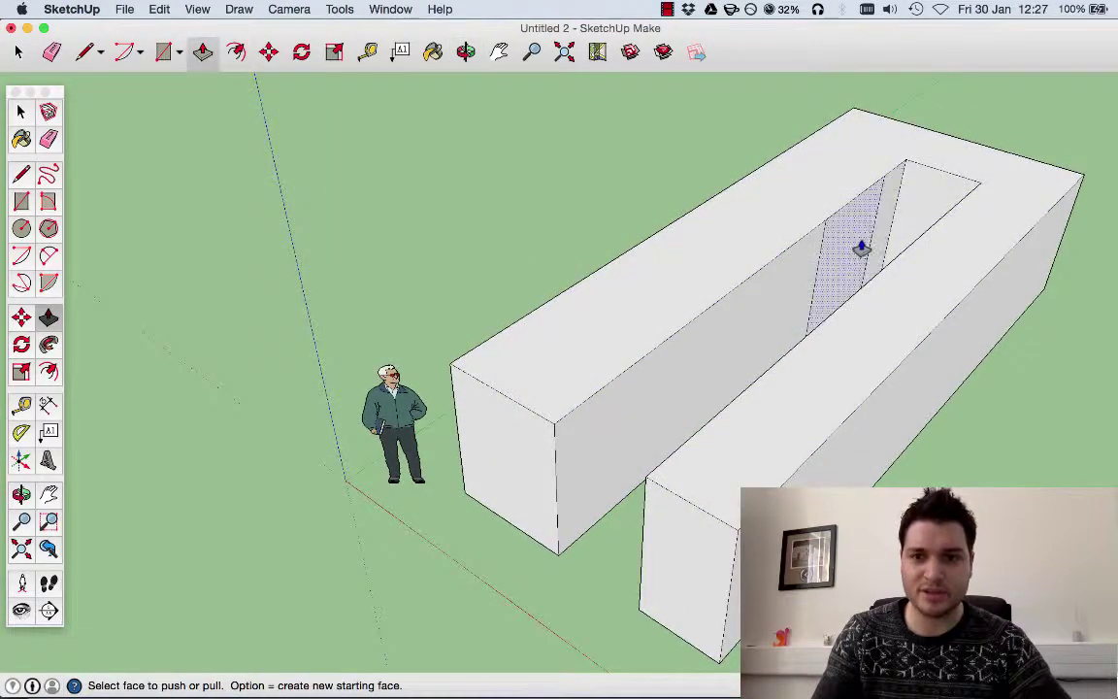
pyautogui.click(860, 248)
pyautogui.click(804, 193)
pyautogui.moveTo(644, 284); pyautogui.dragTo(486, 417, button='middle')
# Push a gap through the inner wall, then draw a full-height rectangle on another wall
pyautogui.click(748, 245)
pyautogui.click(794, 233)
pyautogui.click(21, 202)
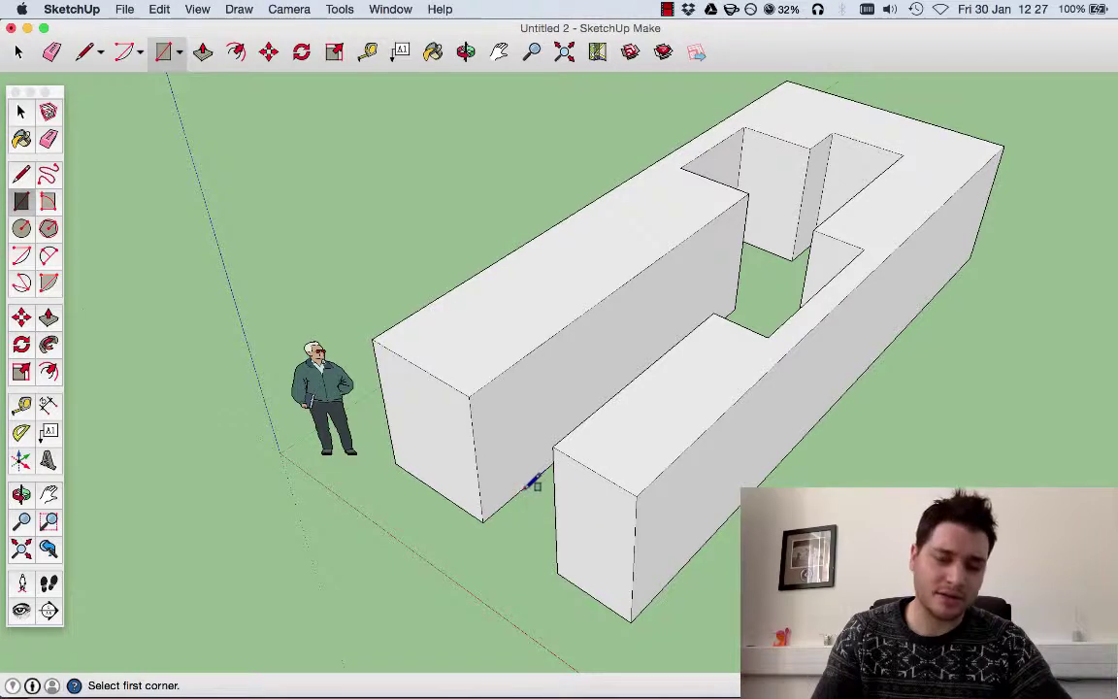
pyautogui.click(526, 487)
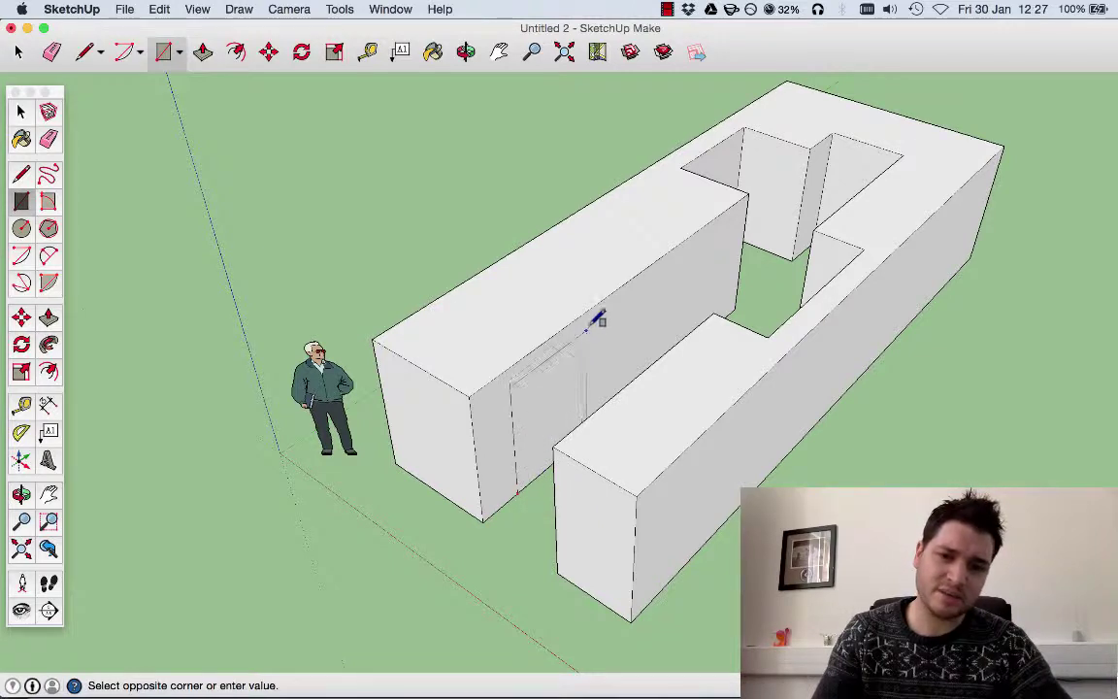
pyautogui.click(600, 302)
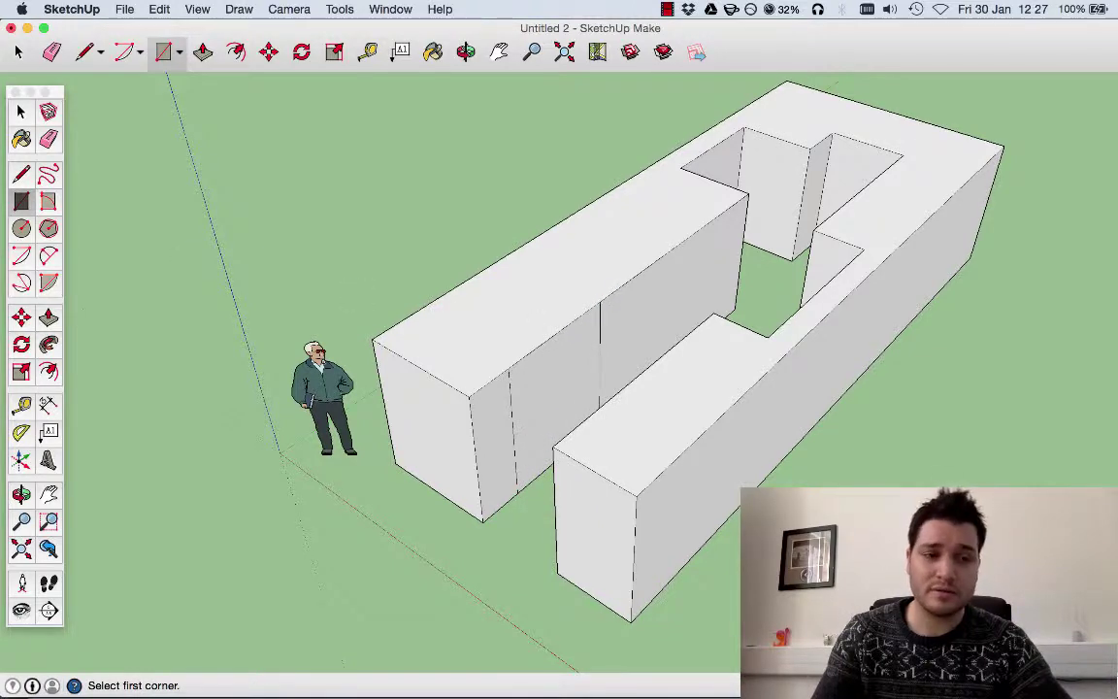
pyautogui.click(23, 112)
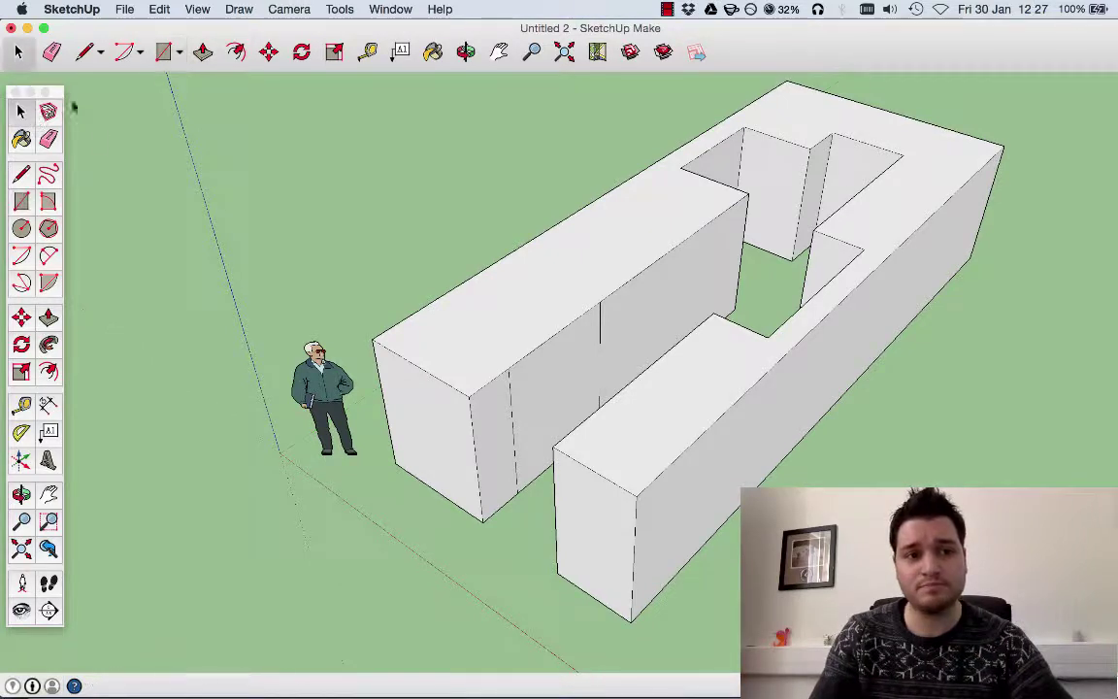
# Push the rectangle through to cut an opening, then widen it by pushing end faces back
pyautogui.click(49, 317)
pyautogui.moveTo(551, 357); pyautogui.dragTo(477, 327)
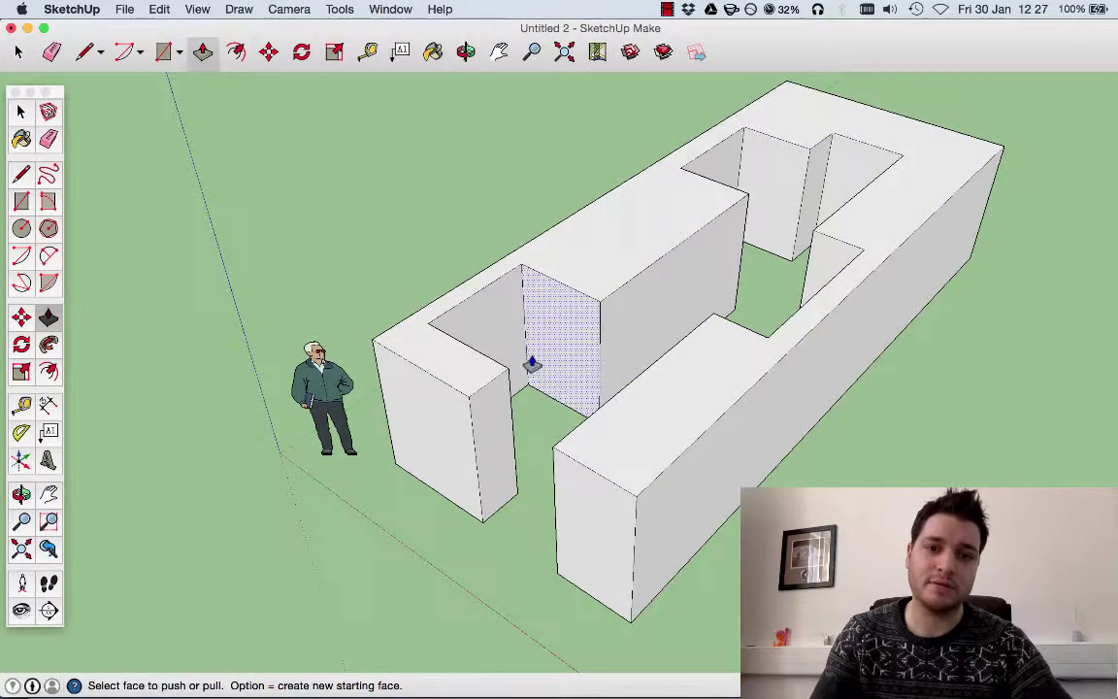
pyautogui.moveTo(533, 364); pyautogui.dragTo(660, 294)
pyautogui.moveTo(660, 294); pyautogui.dragTo(441, 413, button='middle')
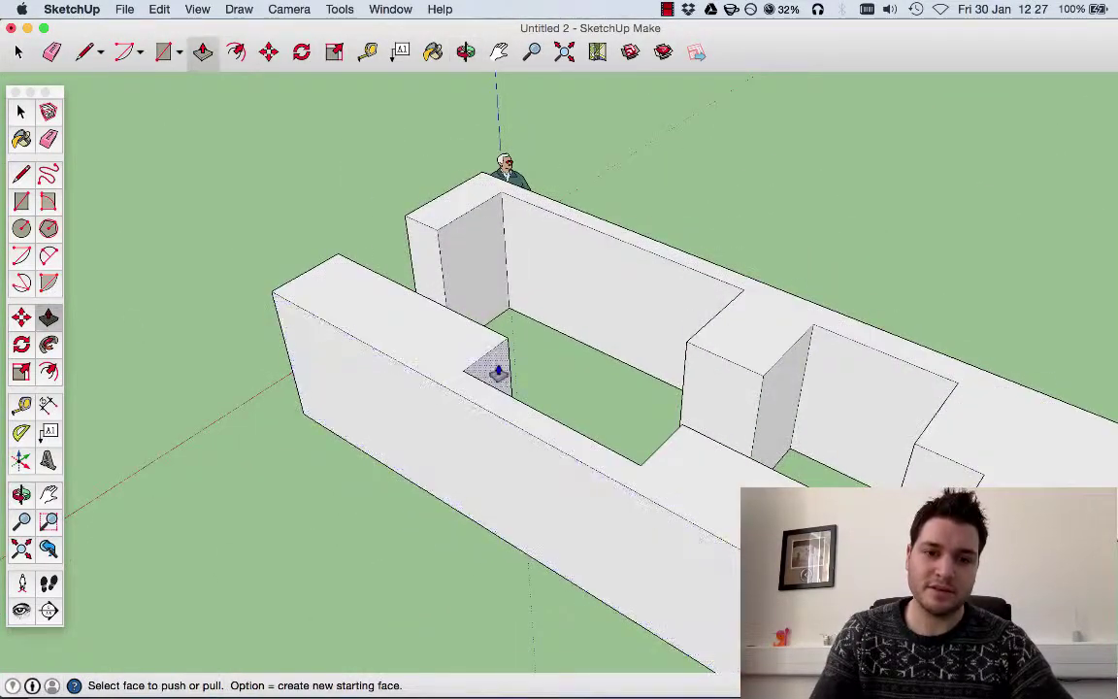
pyautogui.moveTo(451, 344); pyautogui.dragTo(519, 332)
# Orbit to inspect the walls from the opposite side, higher and lower
pyautogui.moveTo(519, 332); pyautogui.dragTo(886, 267, button='middle')
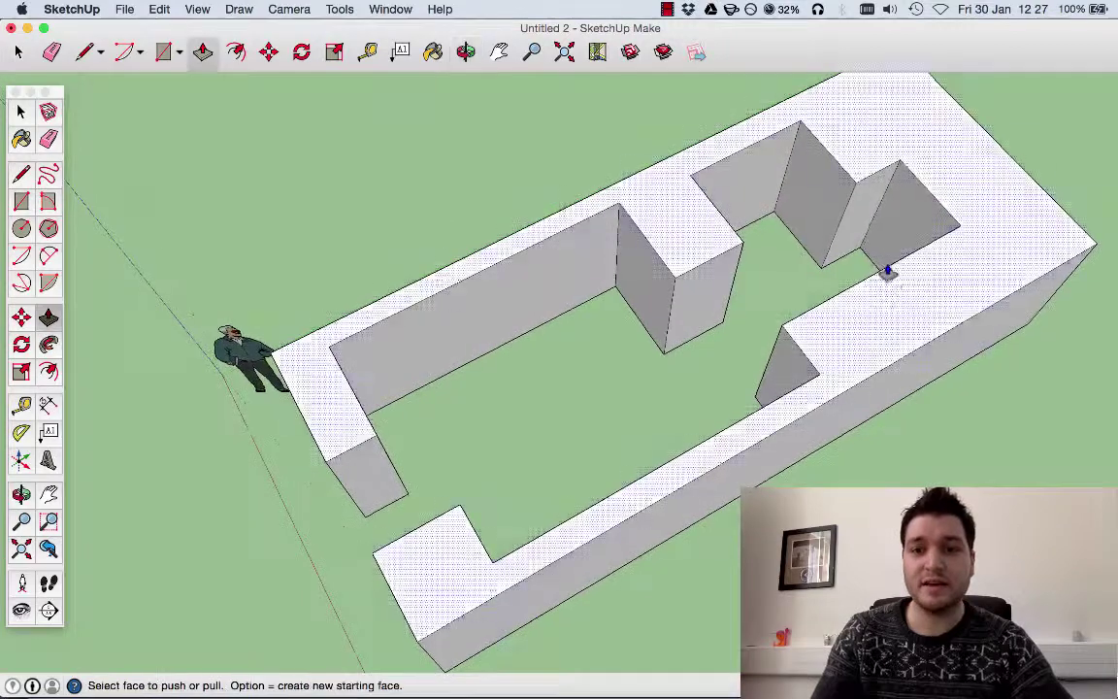
pyautogui.moveTo(886, 267); pyautogui.dragTo(926, 222)
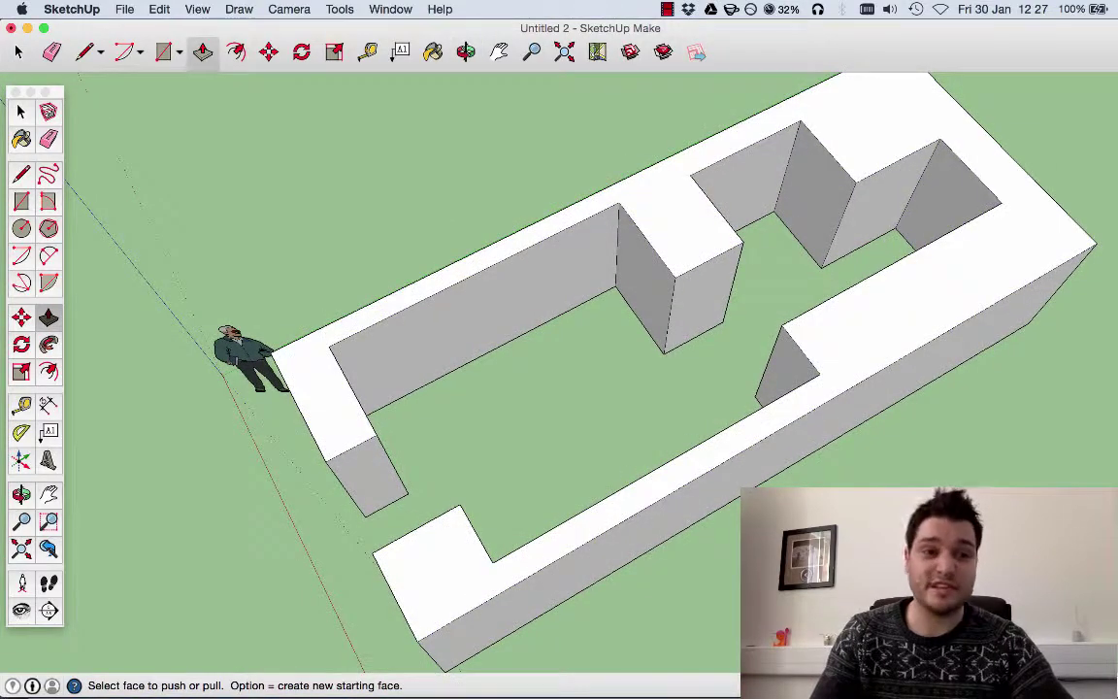
pyautogui.click(20, 112)
pyautogui.moveTo(102, 239); pyautogui.dragTo(413, 323, button='middle')
pyautogui.moveTo(464, 392); pyautogui.dragTo(330, 243, button='middle')
# Choose Position Camera from the Camera menu
pyautogui.click(276, 9)
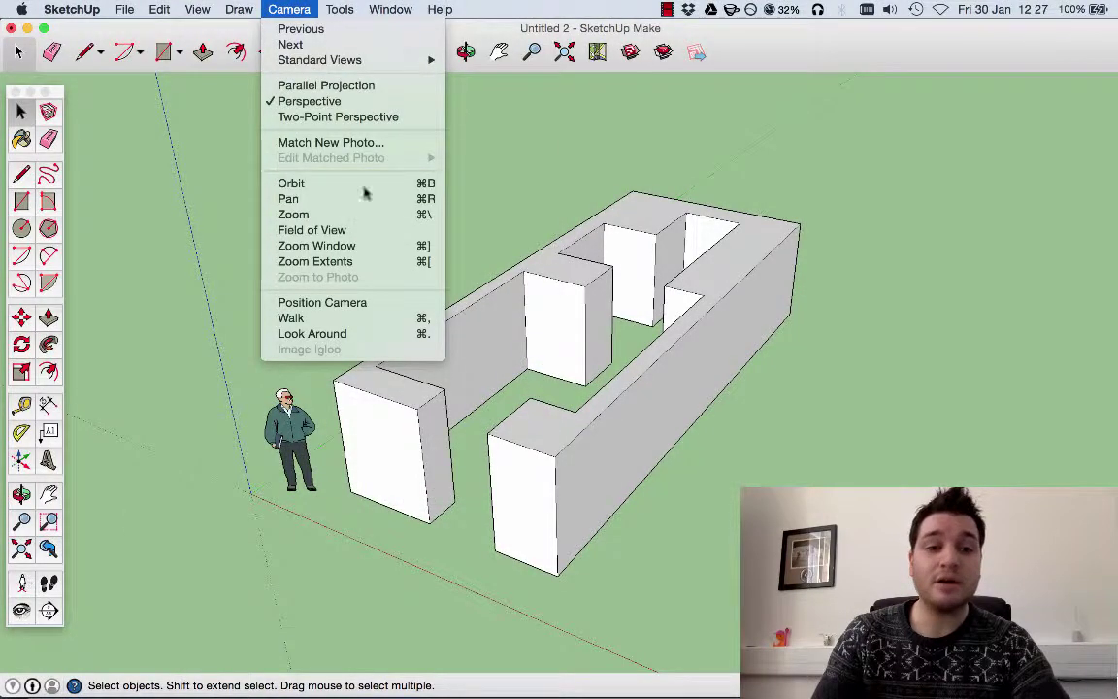
pyautogui.click(839, 31)
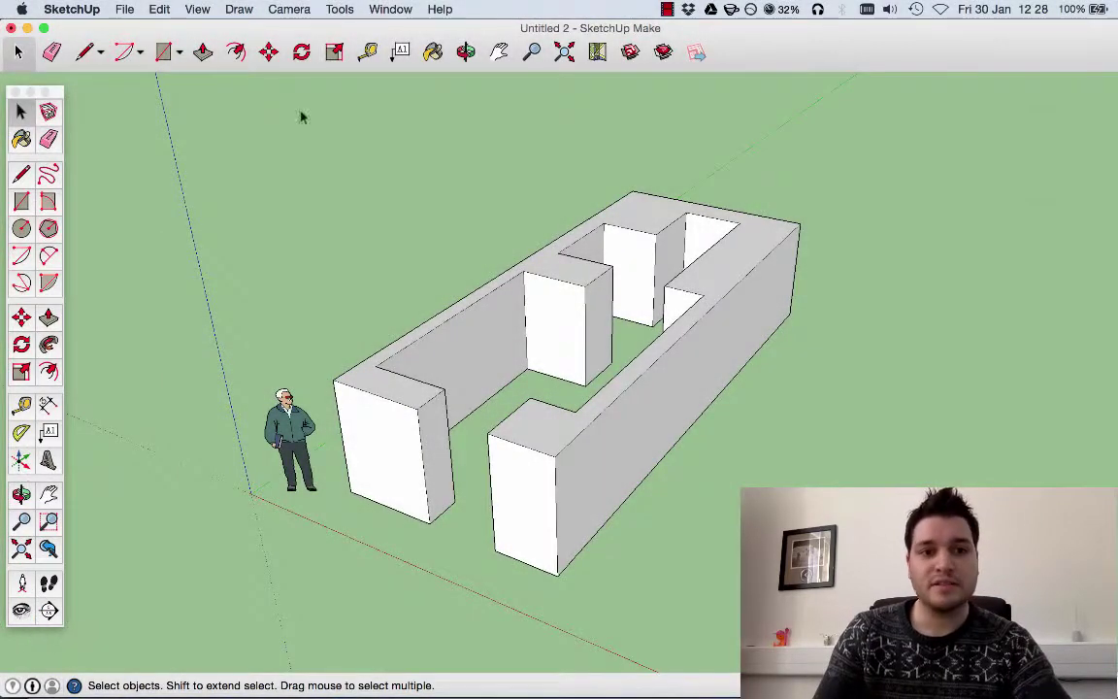
pyautogui.click(289, 9)
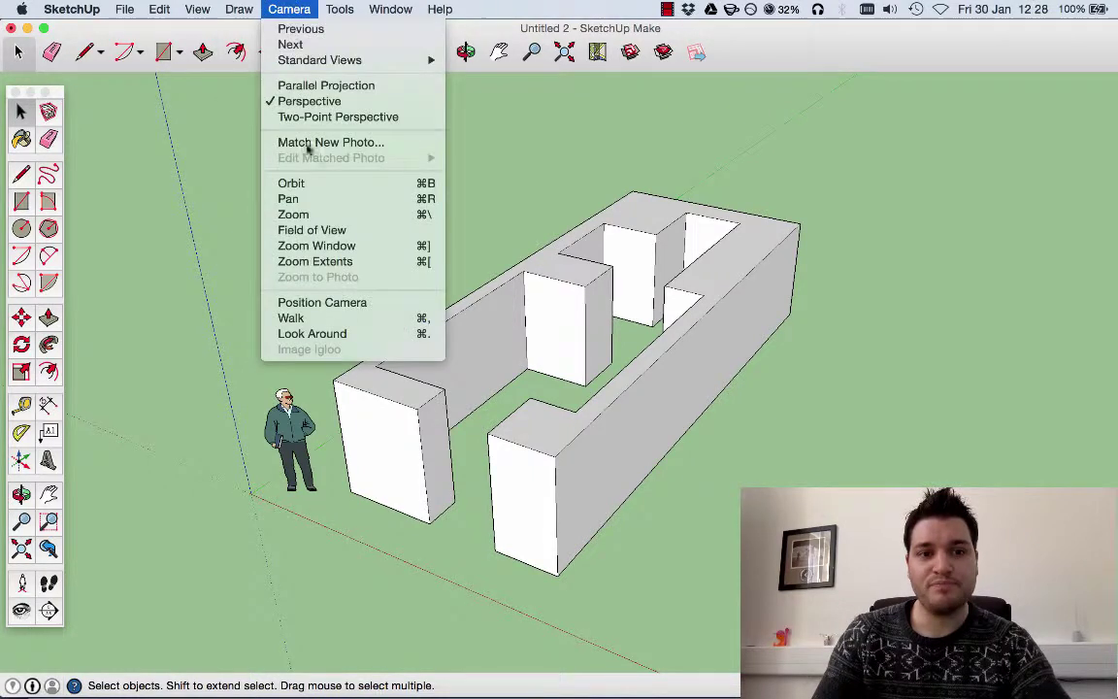
pyautogui.click(365, 314)
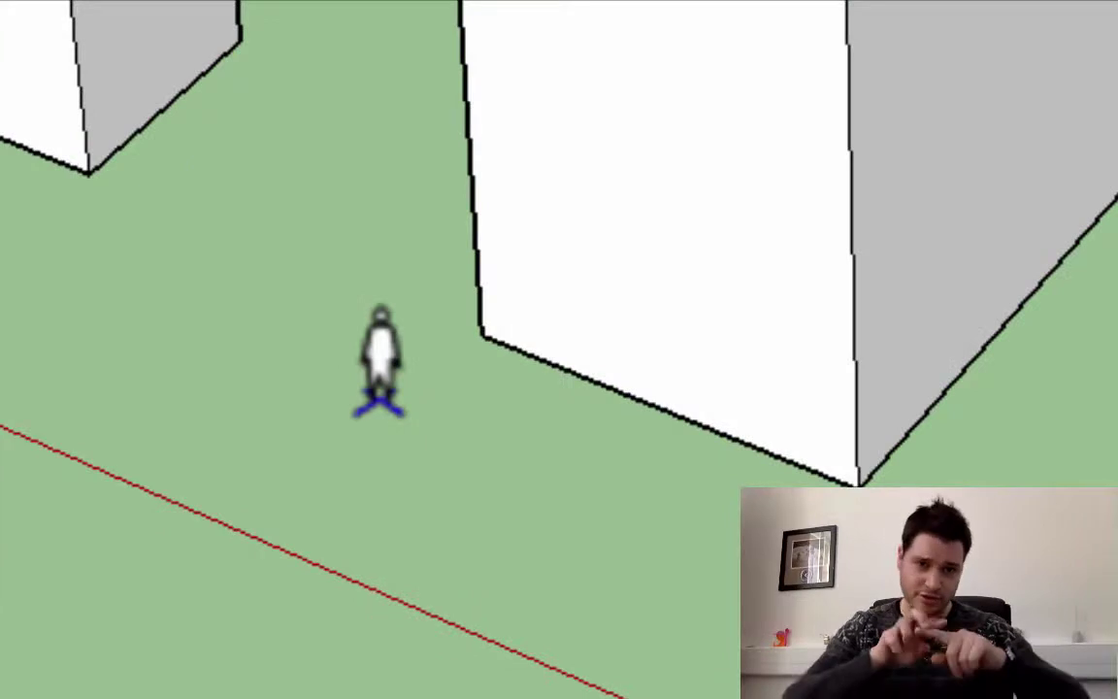
# Place the camera at a standing spot near the walls and select the 1.68 m Eye Height value
pyautogui.click(379, 406)
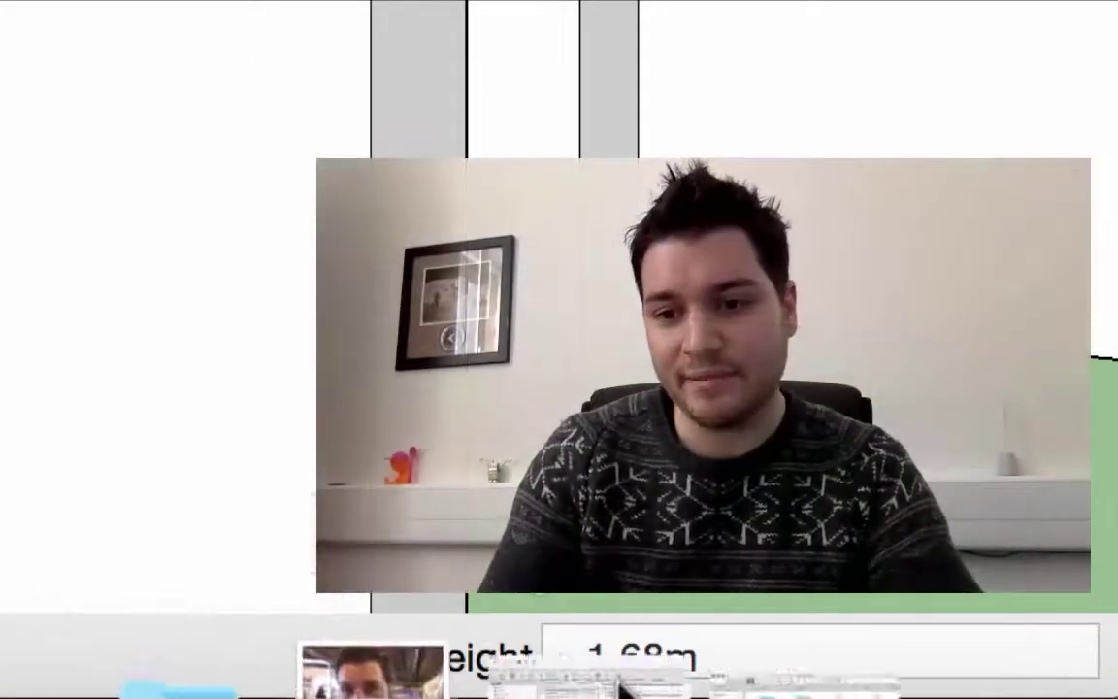
pyautogui.click(761, 661)
pyautogui.moveTo(776, 644); pyautogui.dragTo(488, 636)
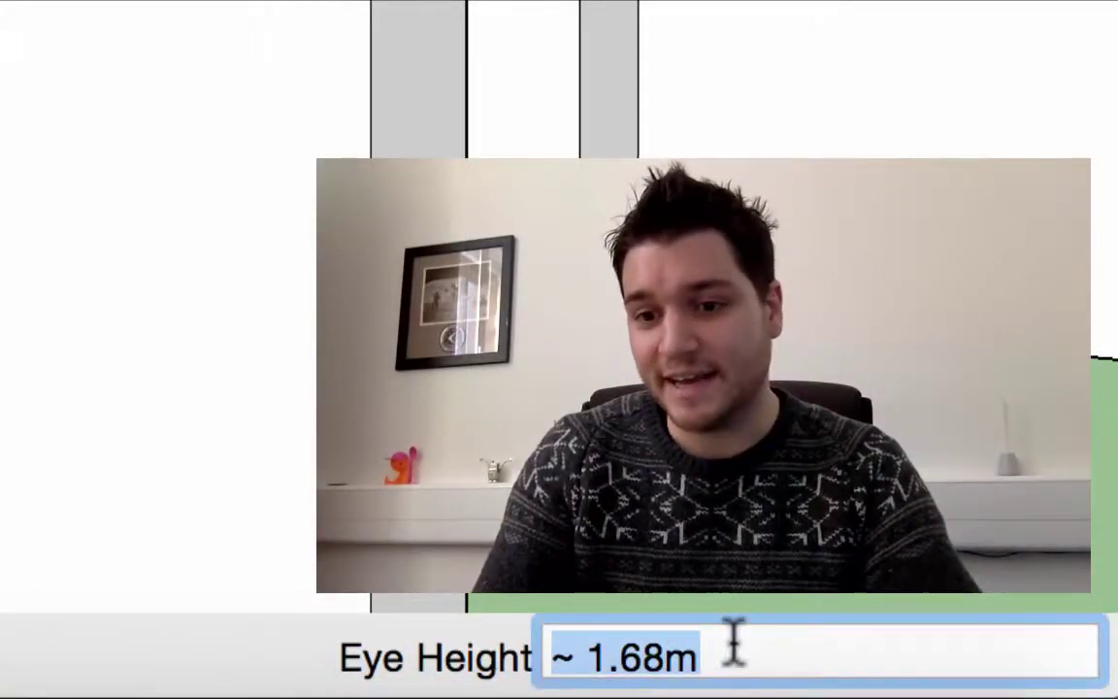
pyautogui.click(766, 644)
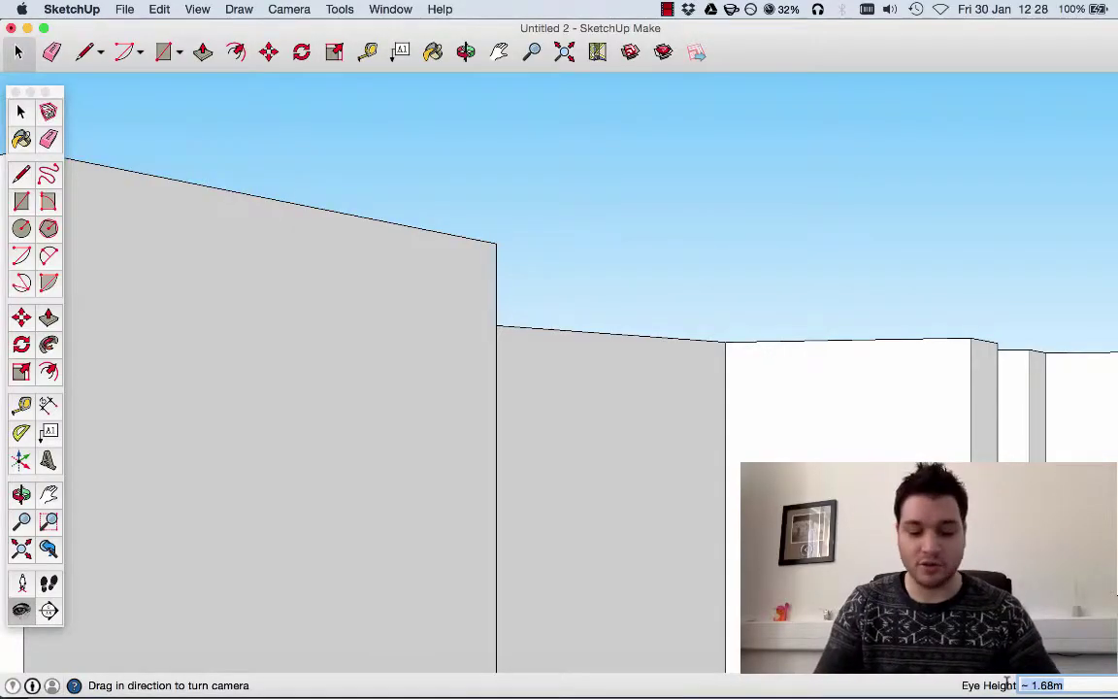
# Apply a 1m eye height, restore it to 1.68m, then switch to Camera > Walk
pyautogui.write('1m')
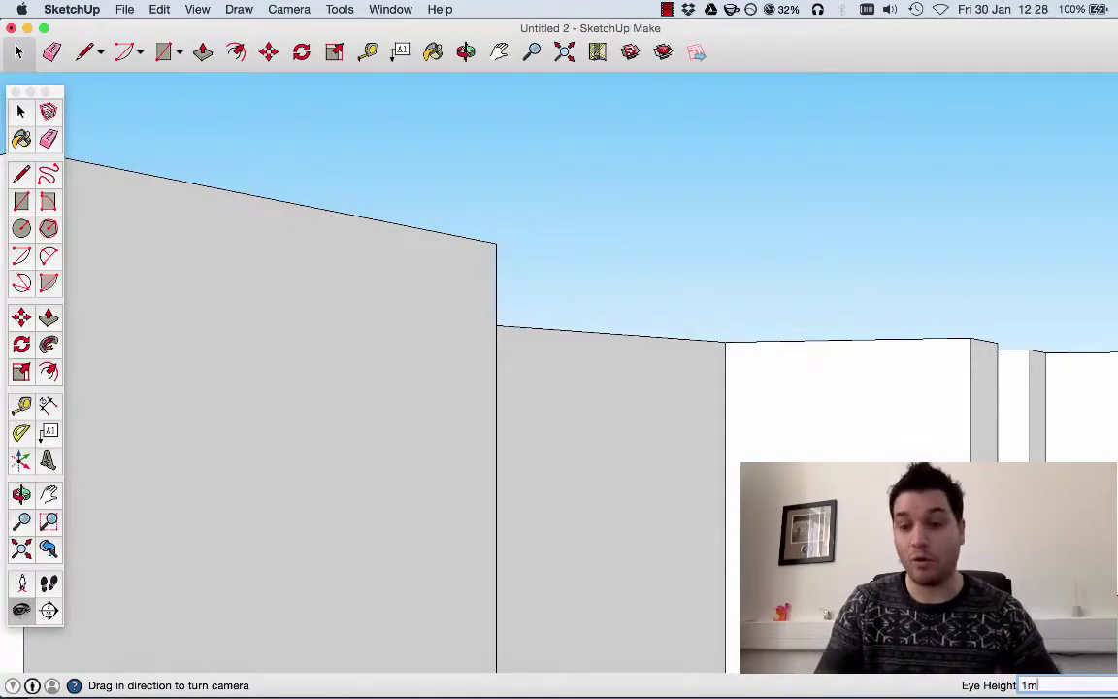
pyautogui.press('Return')
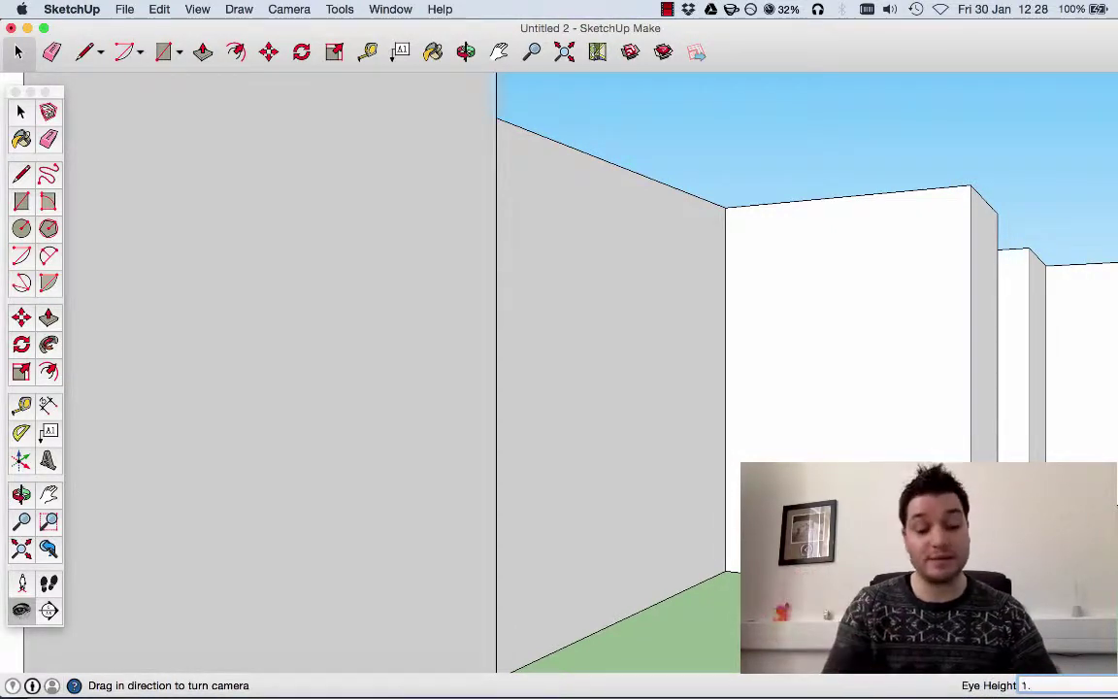
pyautogui.press('Return')
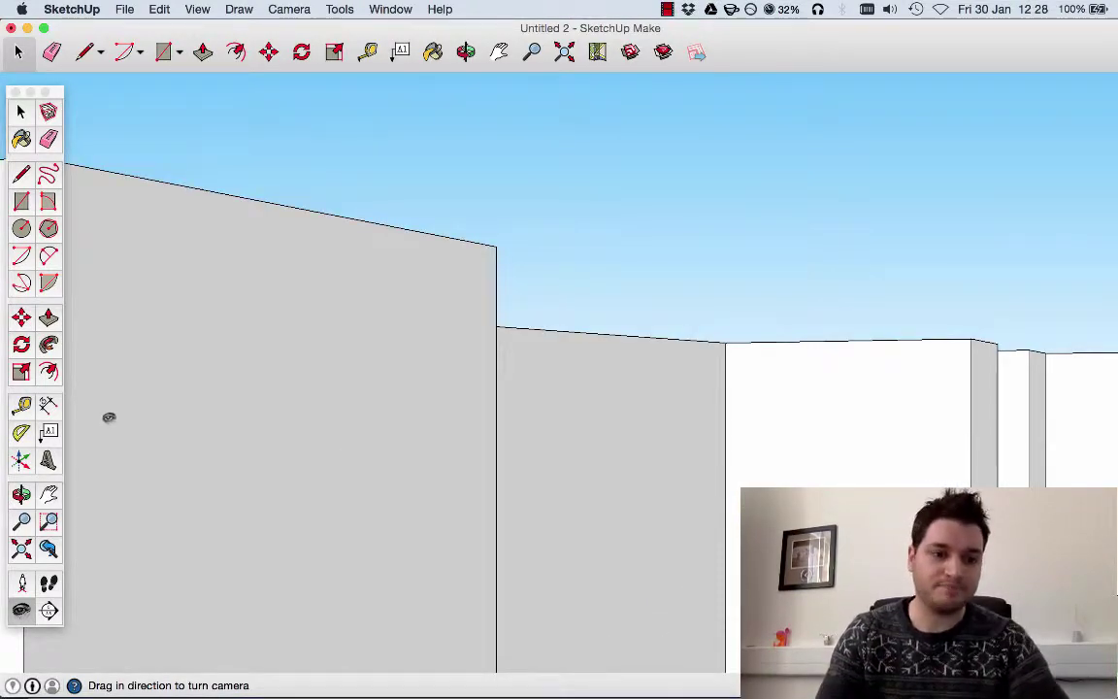
pyautogui.click(308, 9)
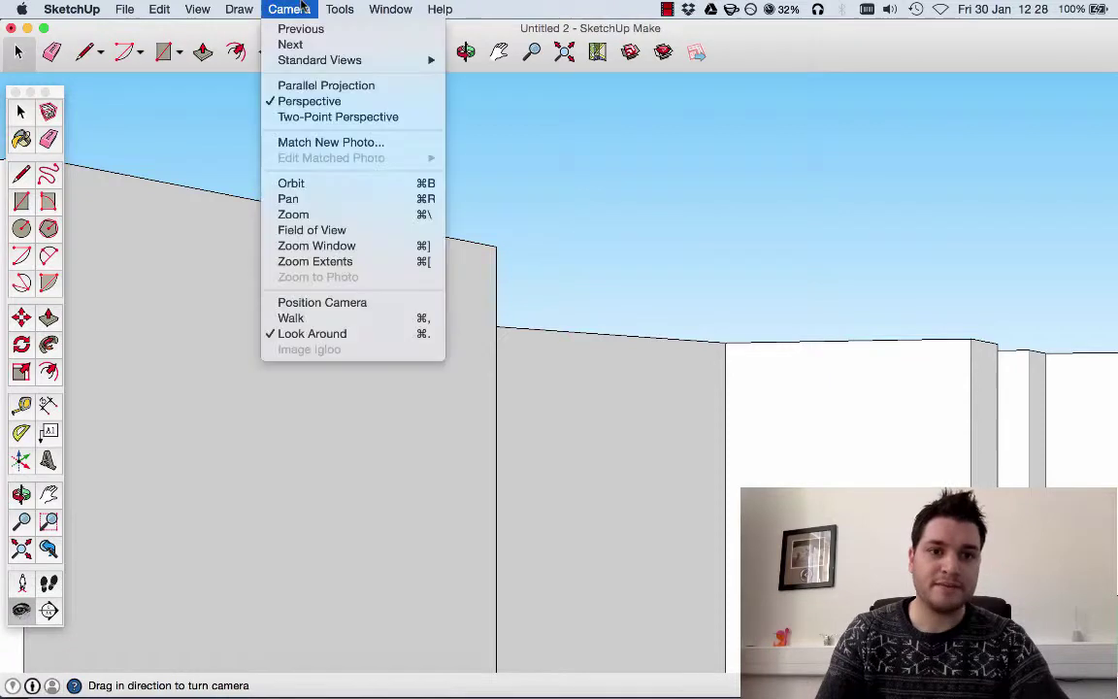
pyautogui.click(291, 318)
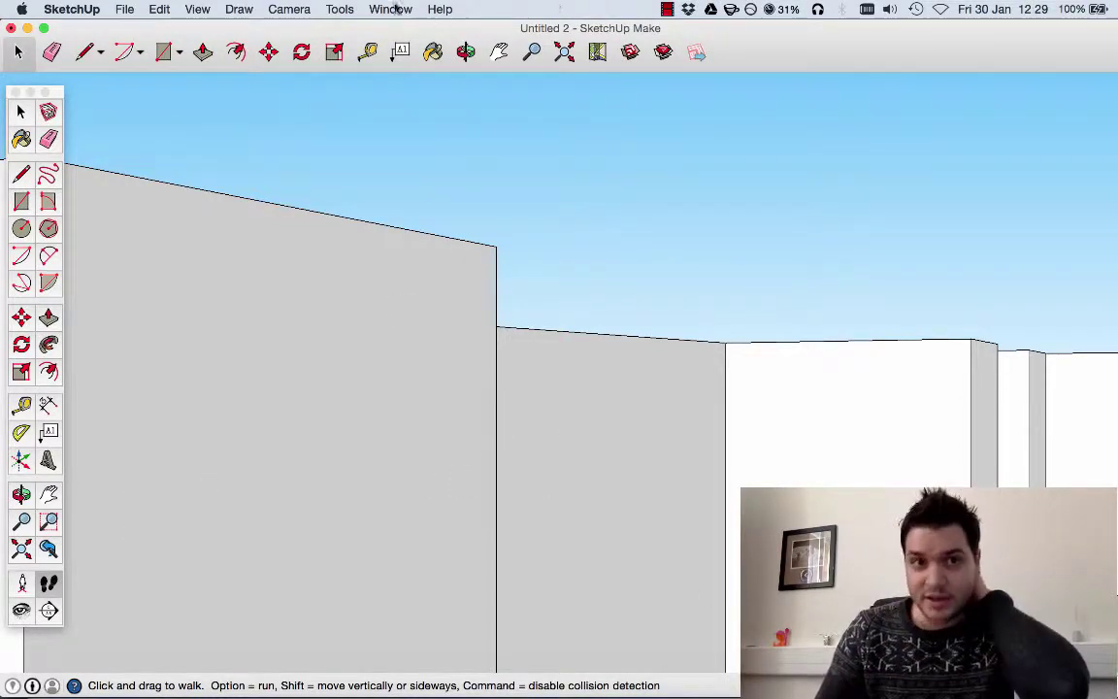
# With Look Around, turn the view down the corridor and tilt it slightly downward
pyautogui.click(291, 10)
pyautogui.click(375, 334)
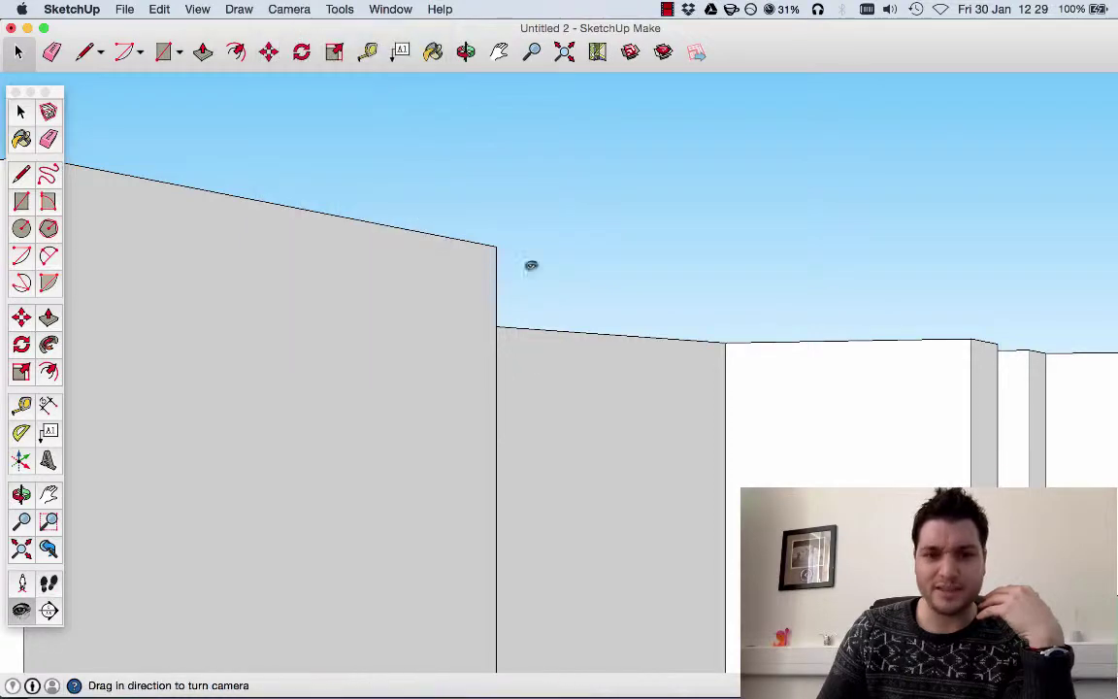
pyautogui.moveTo(557, 465); pyautogui.dragTo(767, 207)
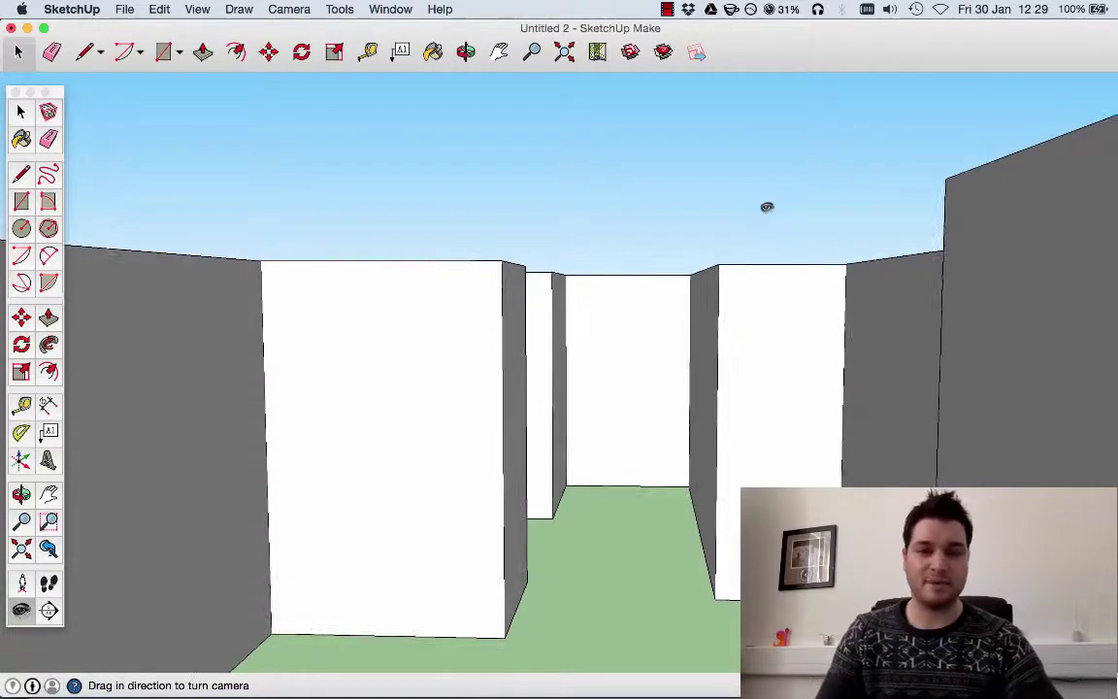
pyautogui.moveTo(668, 340); pyautogui.dragTo(668, 350)
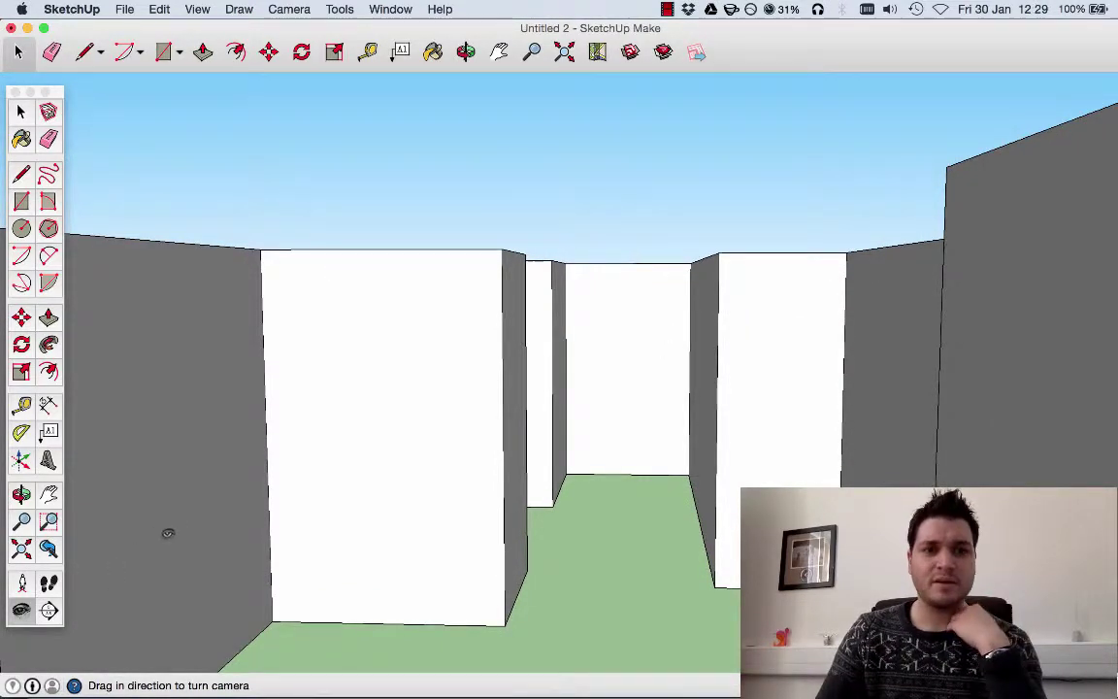
pyautogui.click(291, 8)
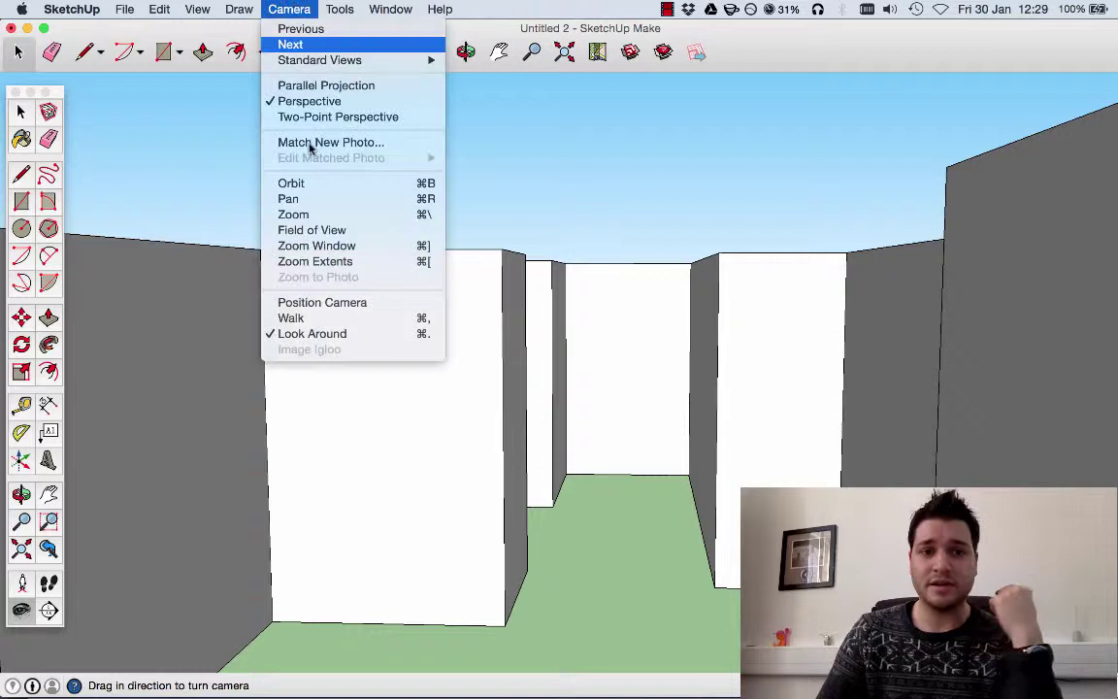
# Use the Walk tool to move forward down the corridor deeper among the maze walls
pyautogui.click(291, 318)
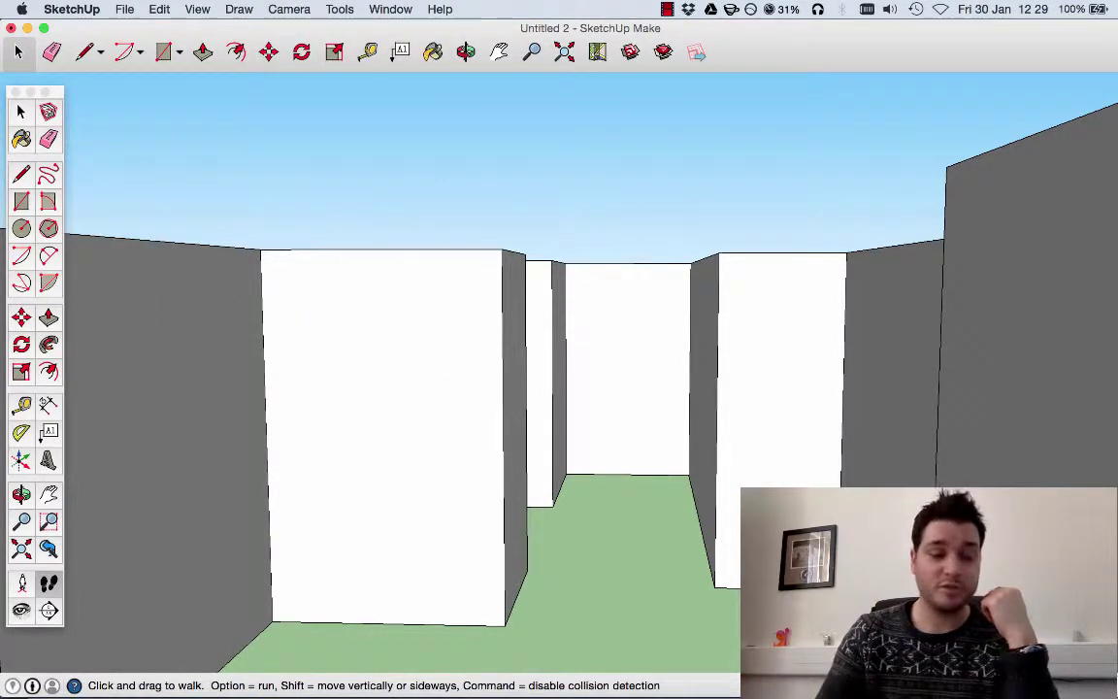
pyautogui.moveTo(562, 590); pyautogui.dragTo(414, 453)
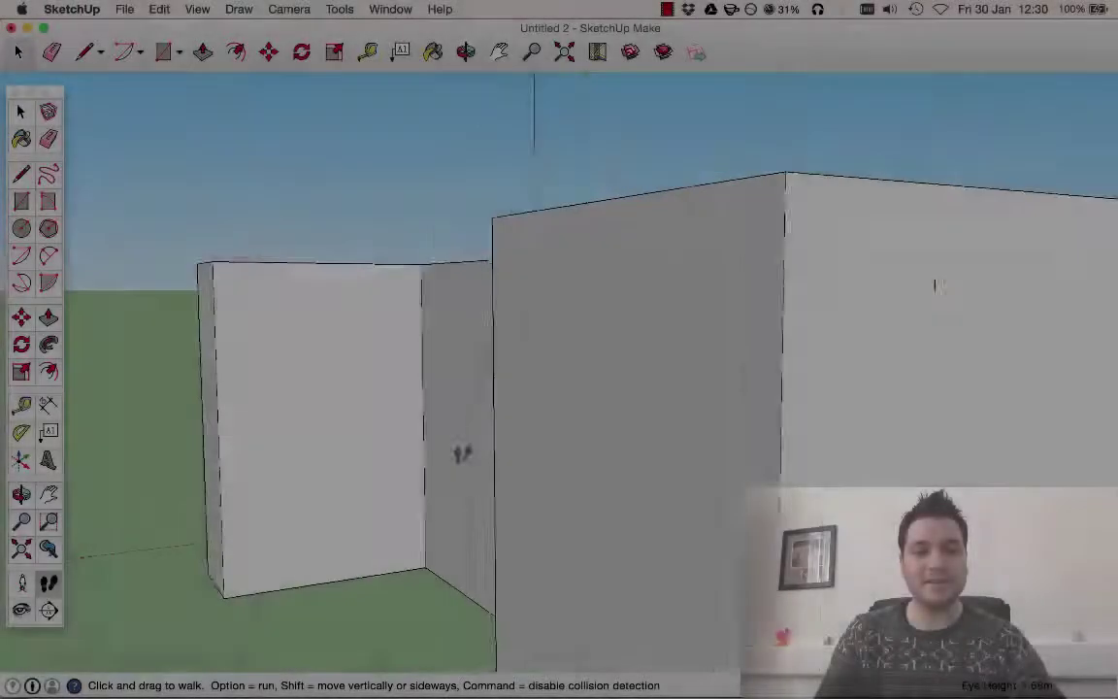
pyautogui.moveTo(462, 449); pyautogui.dragTo(969, 257)
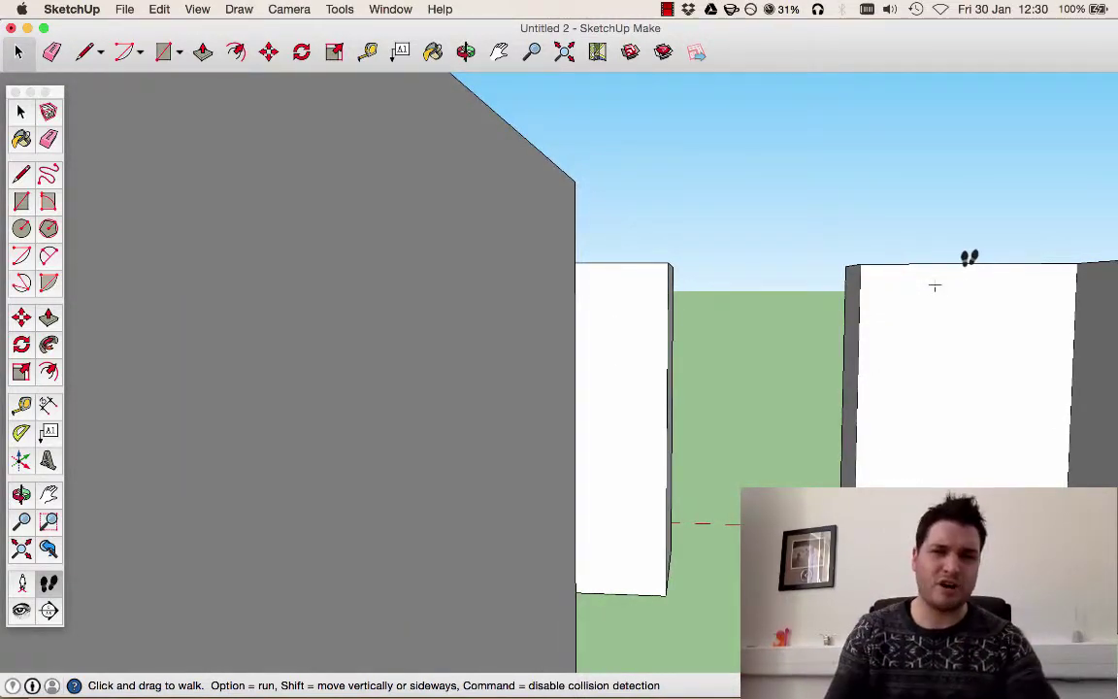
pyautogui.click(296, 8)
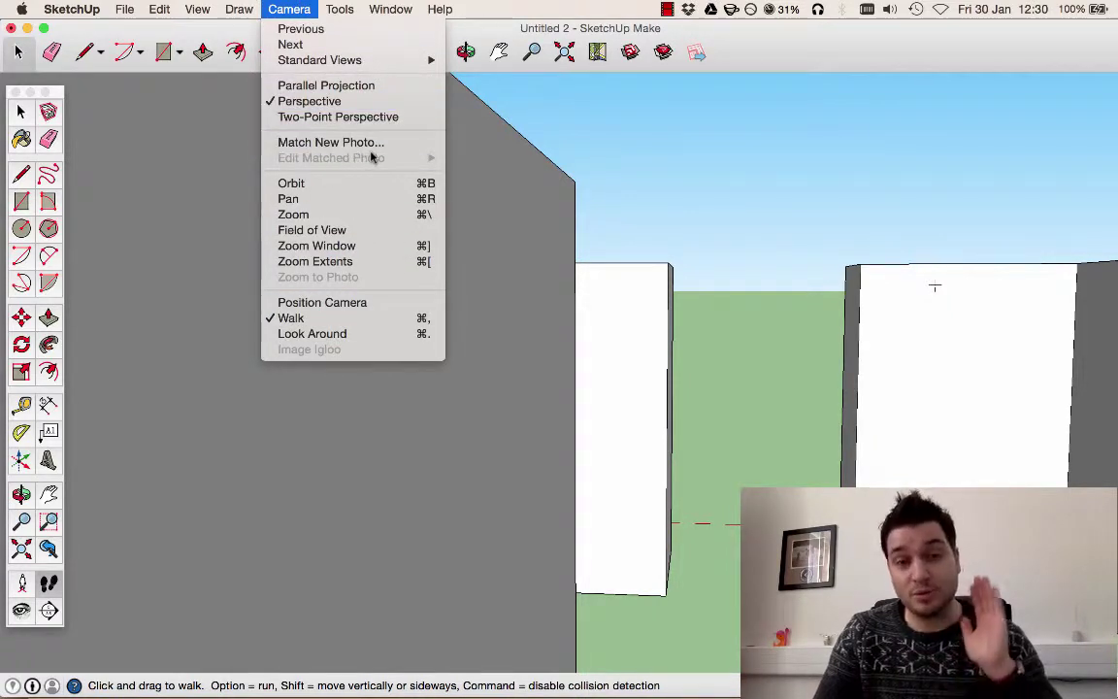
pyautogui.moveTo(355, 62)
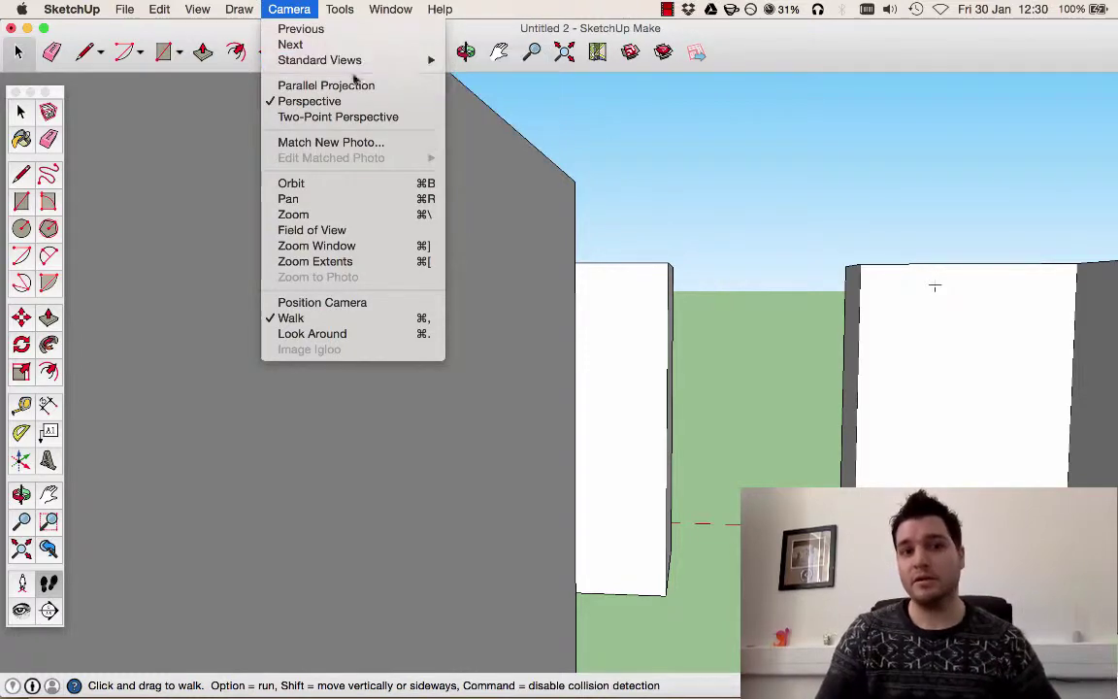
pyautogui.click(350, 87)
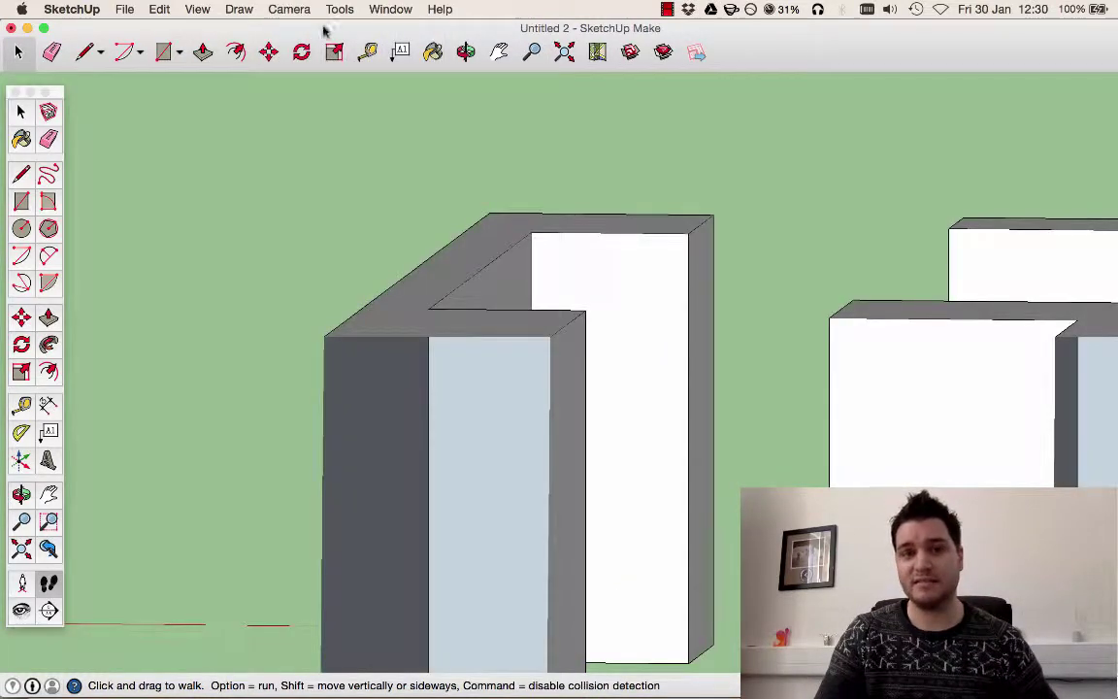
pyautogui.click(289, 9)
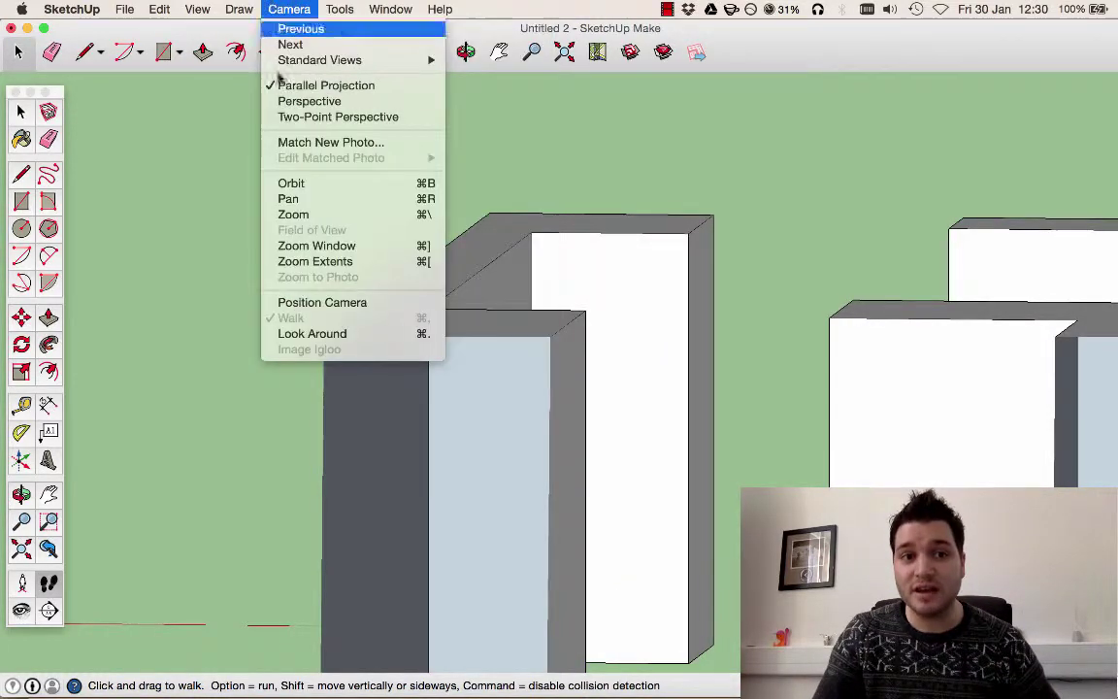
pyautogui.click(308, 101)
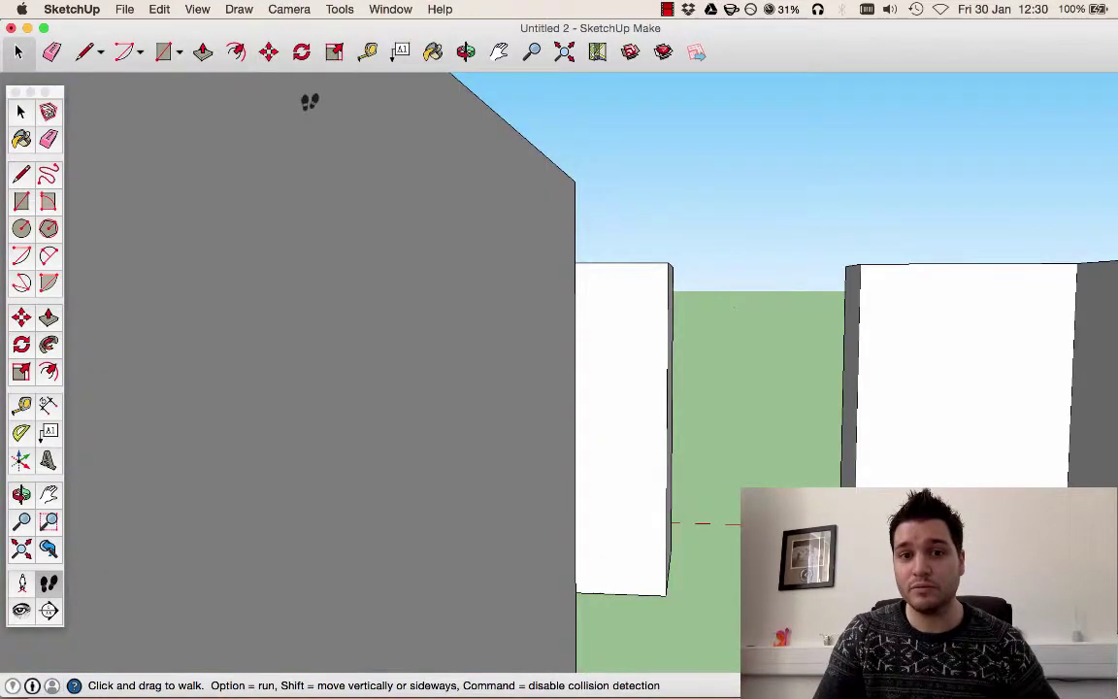
pyautogui.click(285, 9)
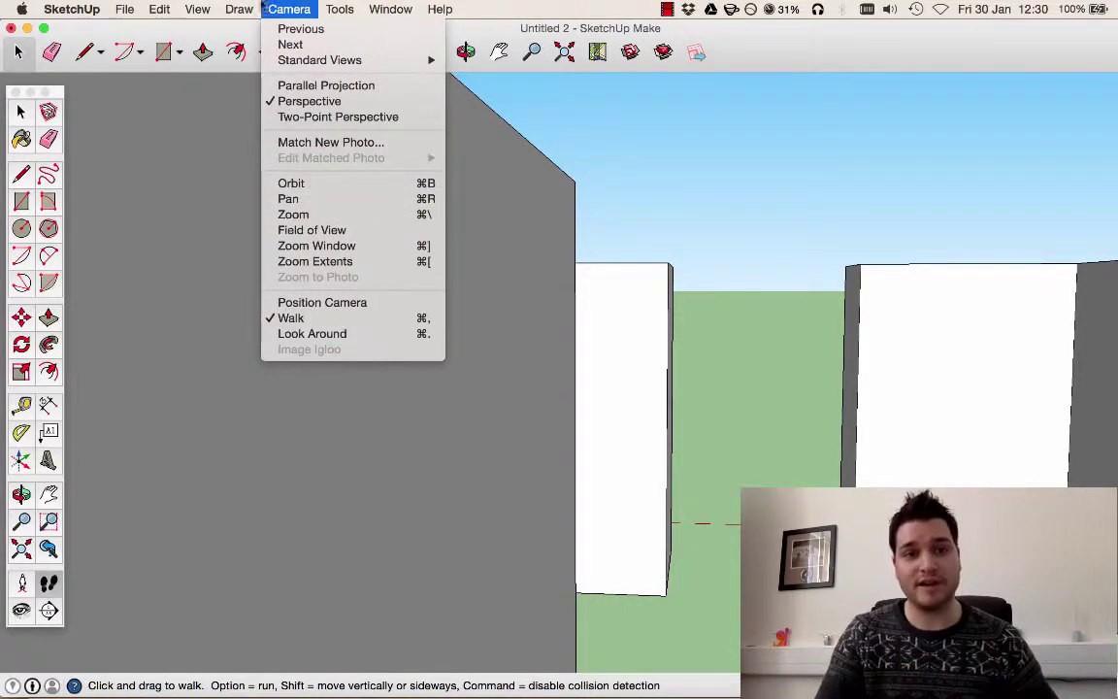
pyautogui.click(291, 10)
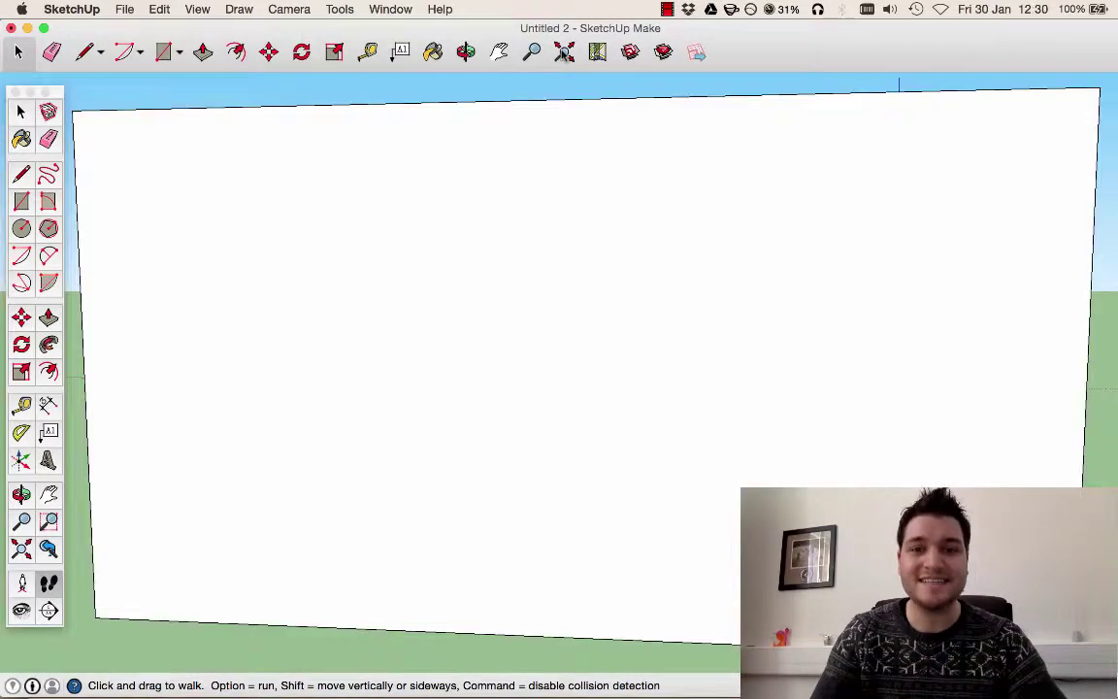
# Back away from the close wall and orbit up to a high overview of the maze
pyautogui.moveTo(583, 359); pyautogui.dragTo(641, 423)
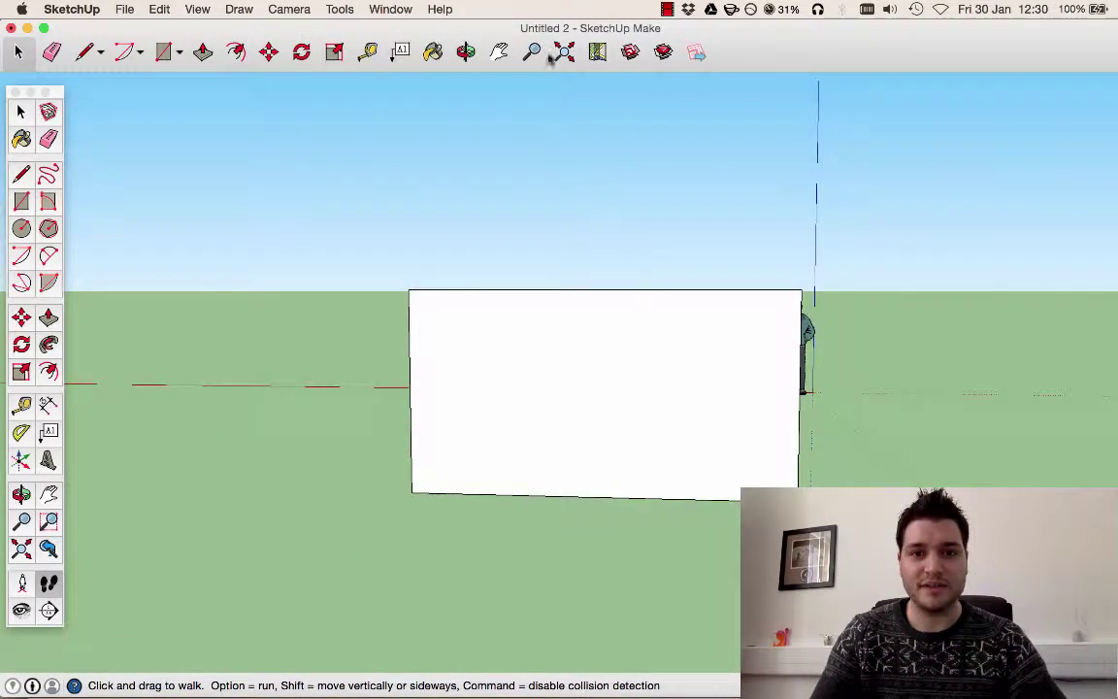
pyautogui.click(466, 53)
pyautogui.moveTo(670, 311); pyautogui.dragTo(444, 343)
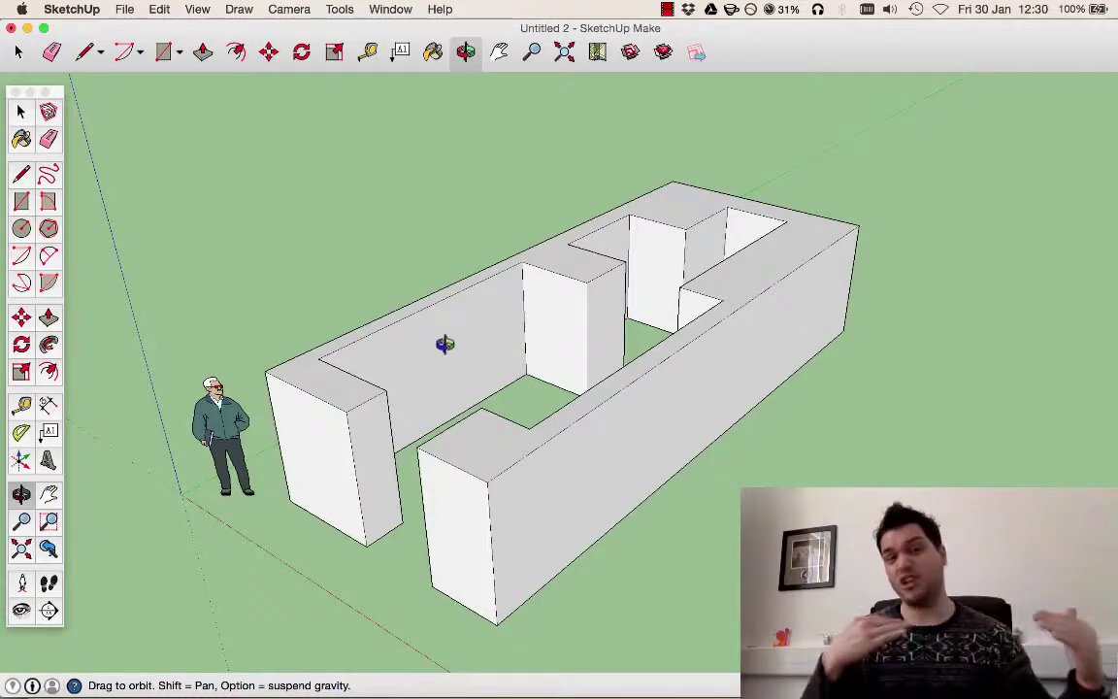
pyautogui.moveTo(333, 337)
pyautogui.mouseDown()
pyautogui.moveTo(572, 257)
pyautogui.moveTo(582, 214)
pyautogui.moveTo(333, 415)
pyautogui.moveTo(357, 362)
pyautogui.moveTo(328, 324)
pyautogui.mouseUp()
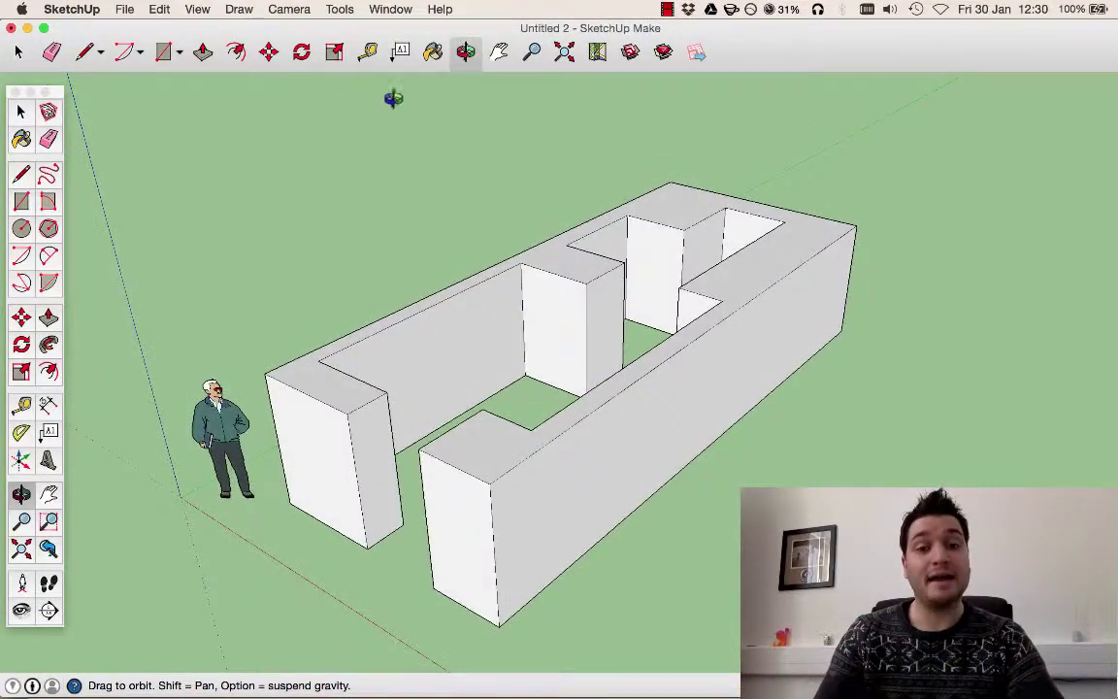
# Switch to the Top standard view and turn on Parallel Projection
pyautogui.click(289, 9)
pyautogui.moveTo(322, 60)
pyautogui.click(465, 58)
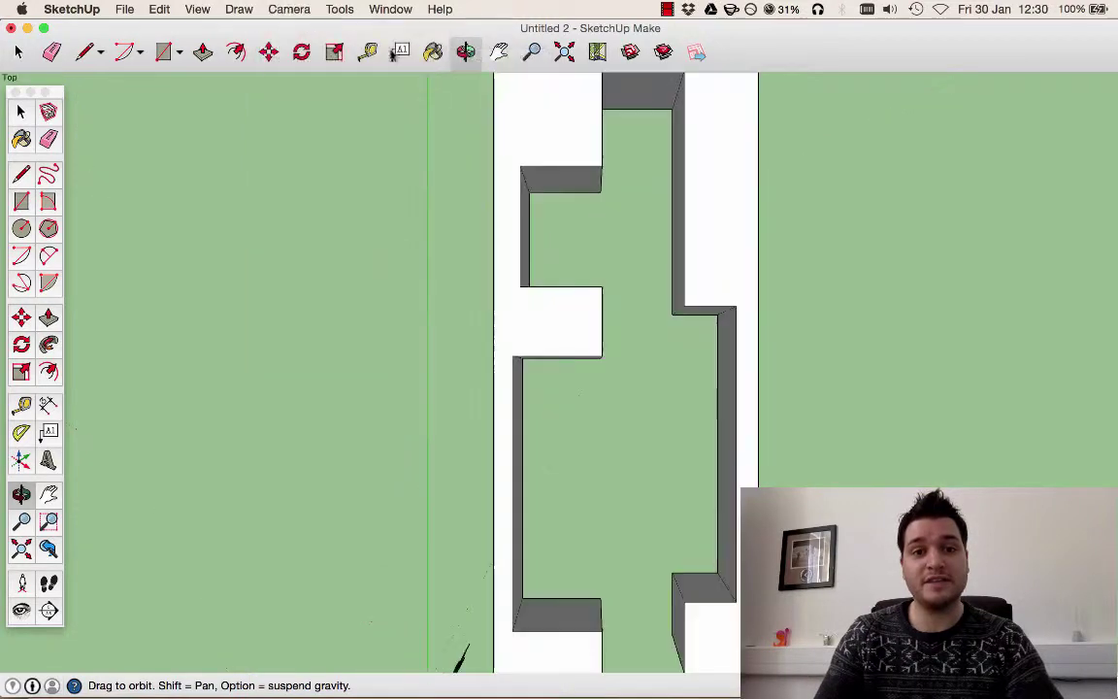
pyautogui.click(289, 9)
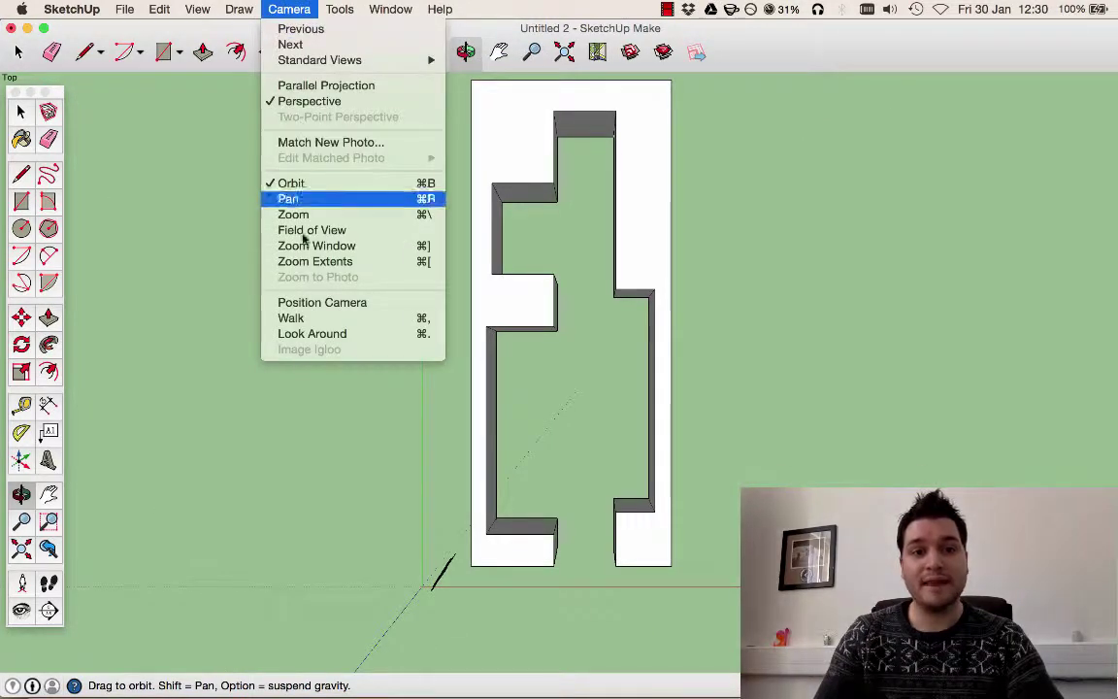
pyautogui.click(342, 87)
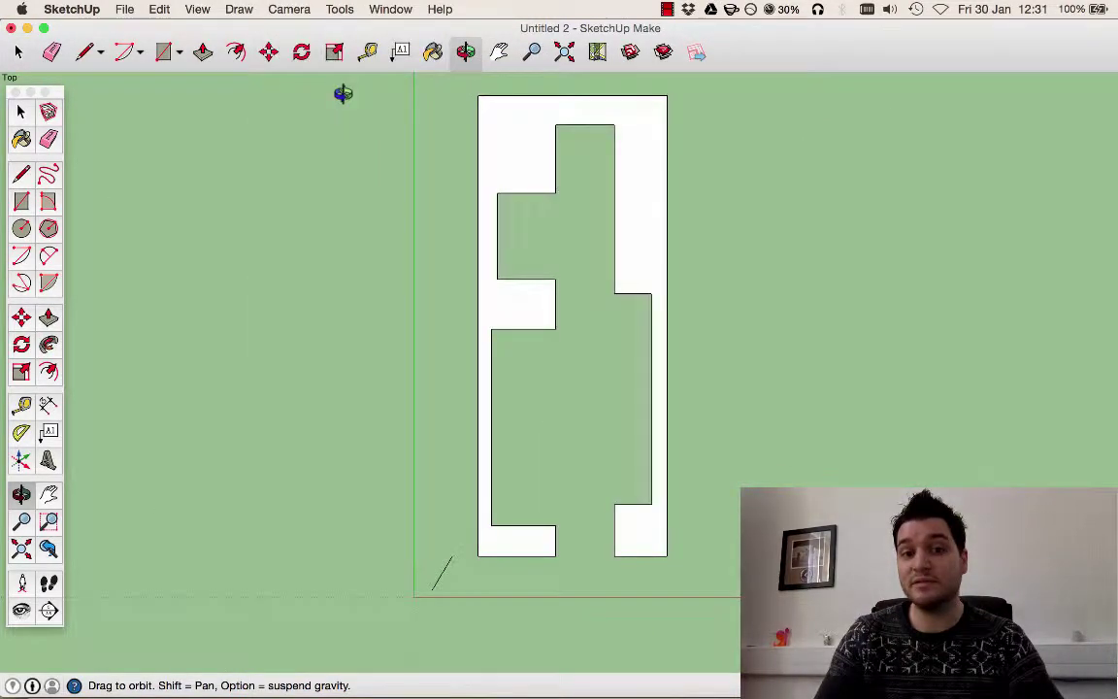
# Show the Left standard view, then orbit into an oblique 3-D view looking down on the walls
pyautogui.click(289, 9)
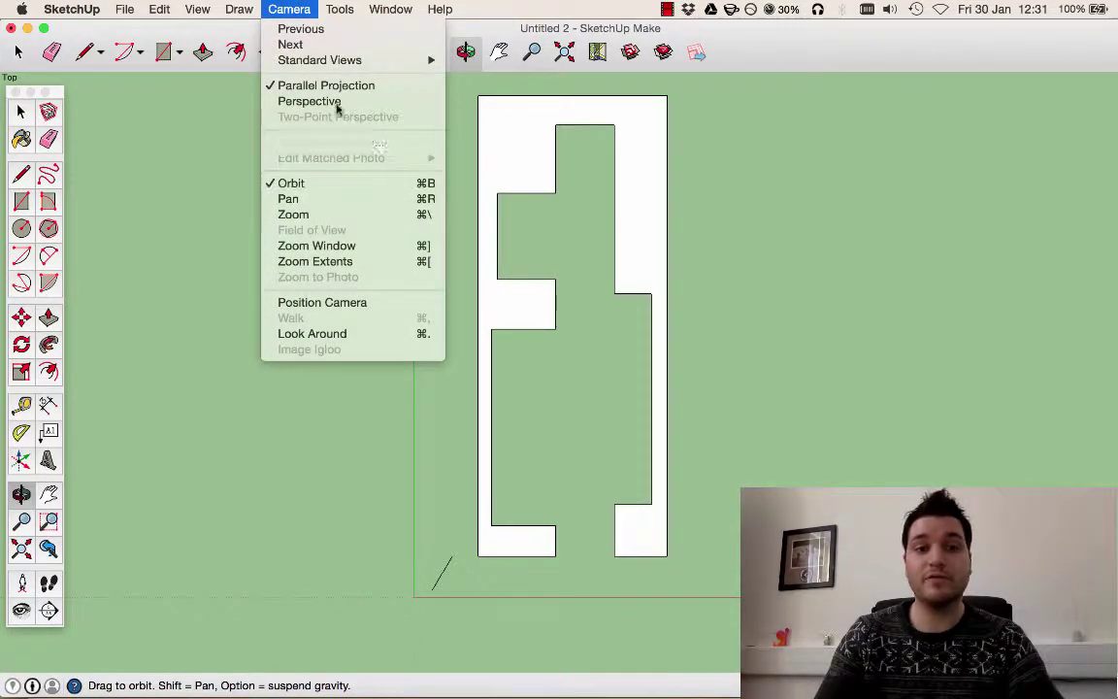
pyautogui.moveTo(362, 60)
pyautogui.click(529, 119)
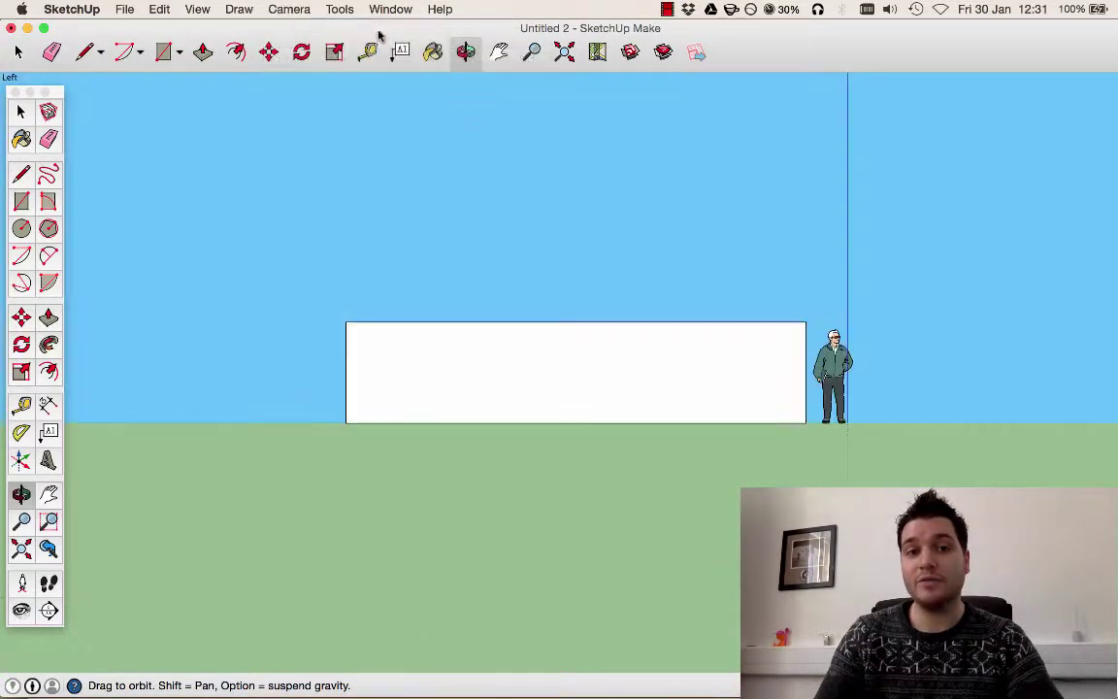
pyautogui.moveTo(386, 260); pyautogui.dragTo(660, 389)
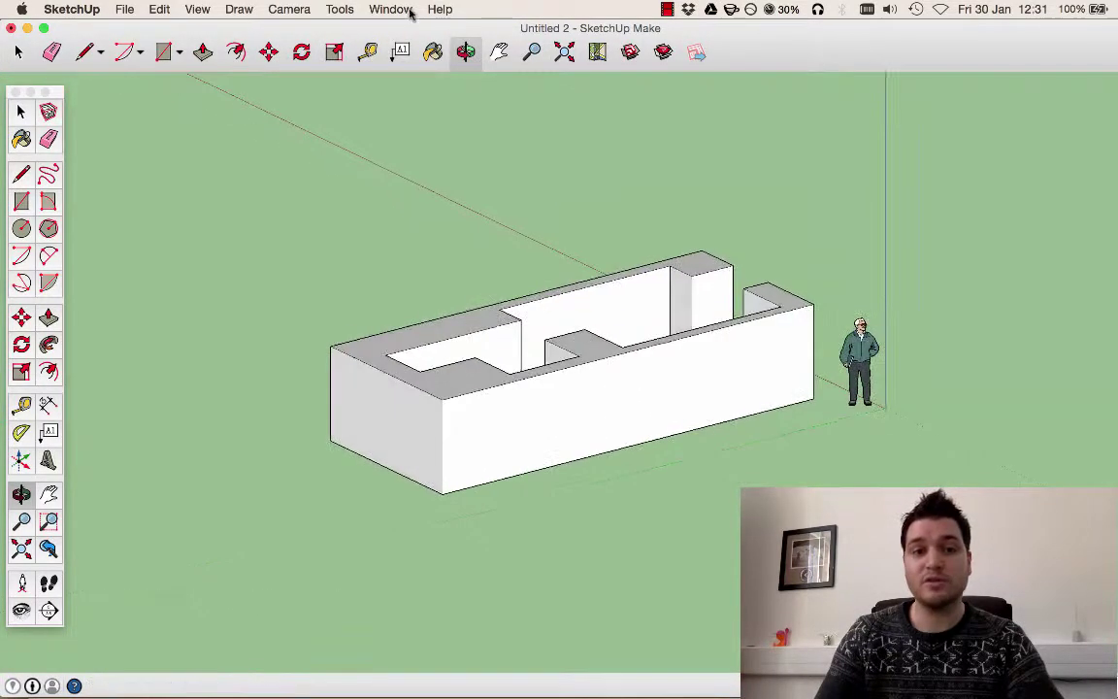
pyautogui.click(278, 8)
pyautogui.click(378, 303)
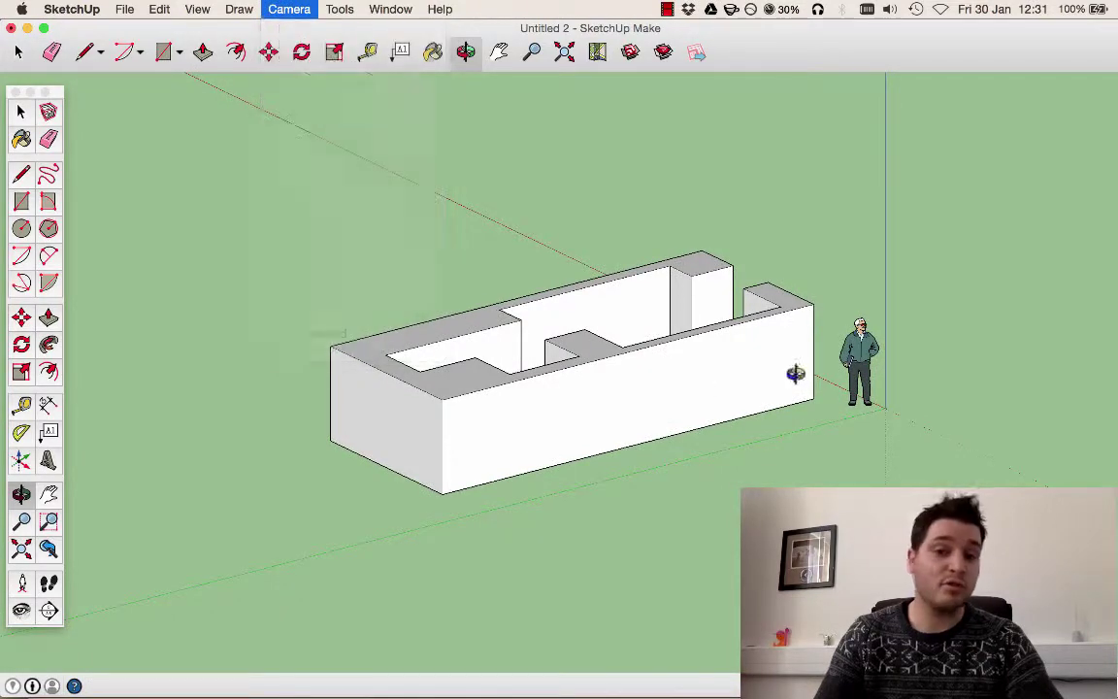
pyautogui.moveTo(795, 374); pyautogui.dragTo(126, 509)
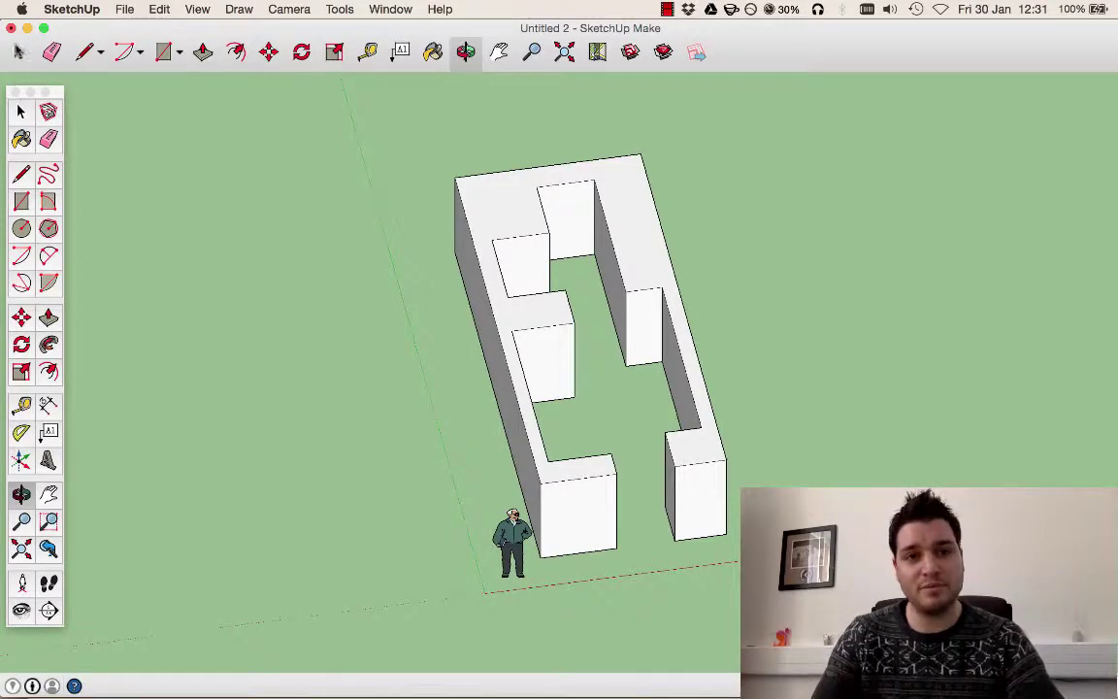
# Orbit the model, then position the camera at eye level inside the maze facing the walls
pyautogui.press('space')
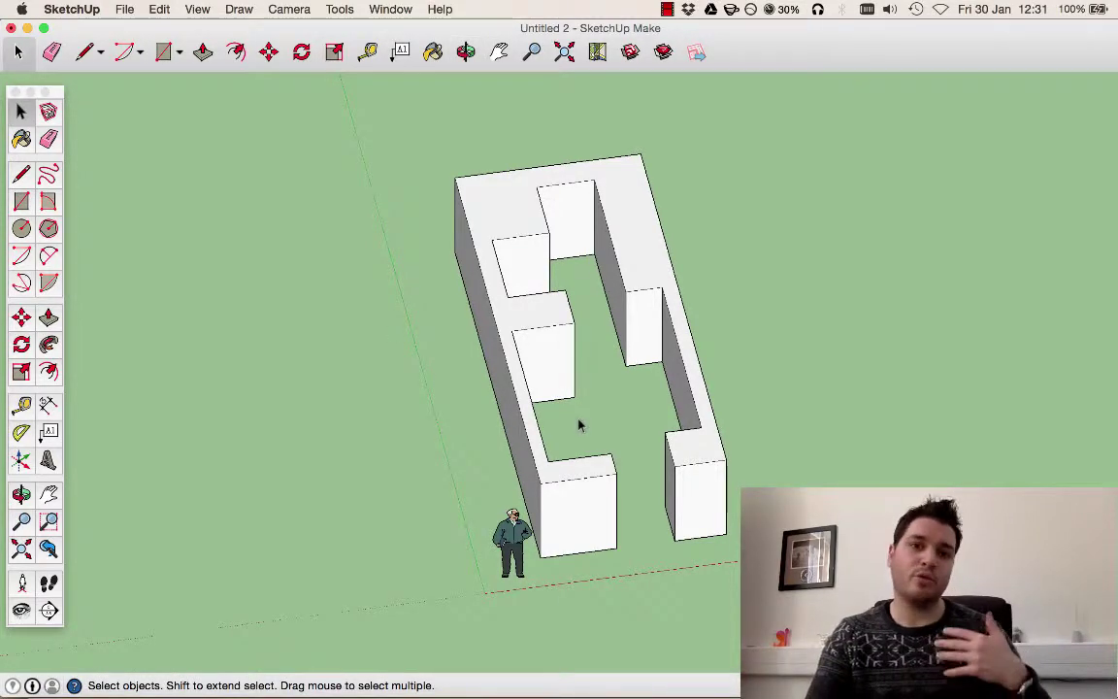
pyautogui.moveTo(578, 425); pyautogui.dragTo(396, 308, button='middle')
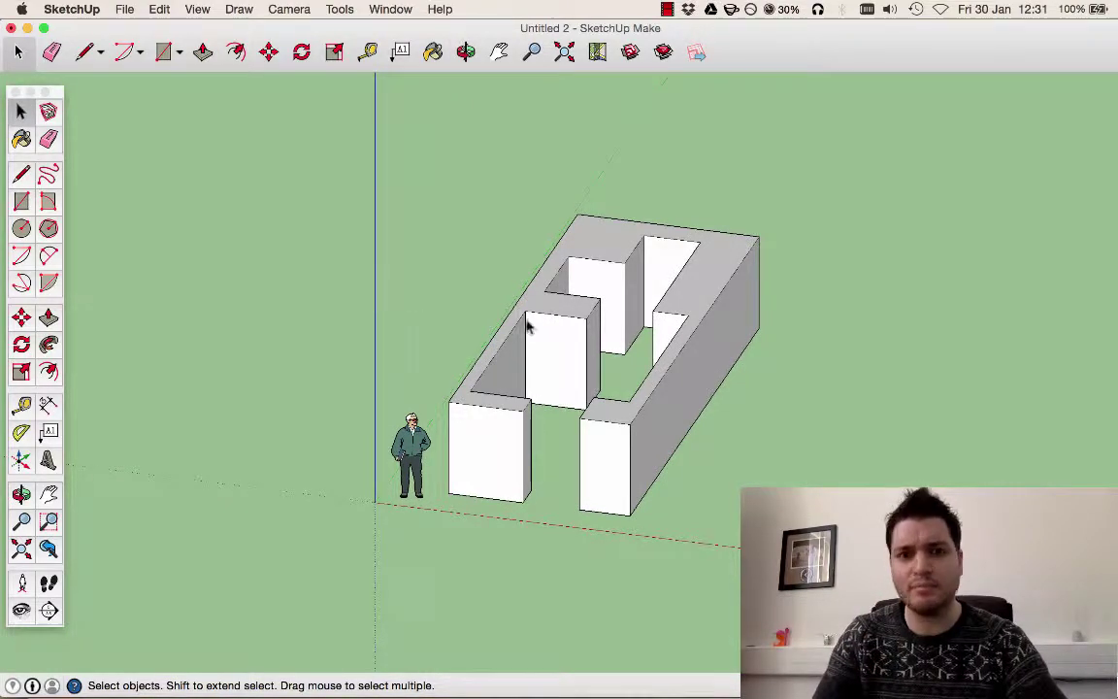
pyautogui.moveTo(541, 319); pyautogui.dragTo(602, 364, button='middle')
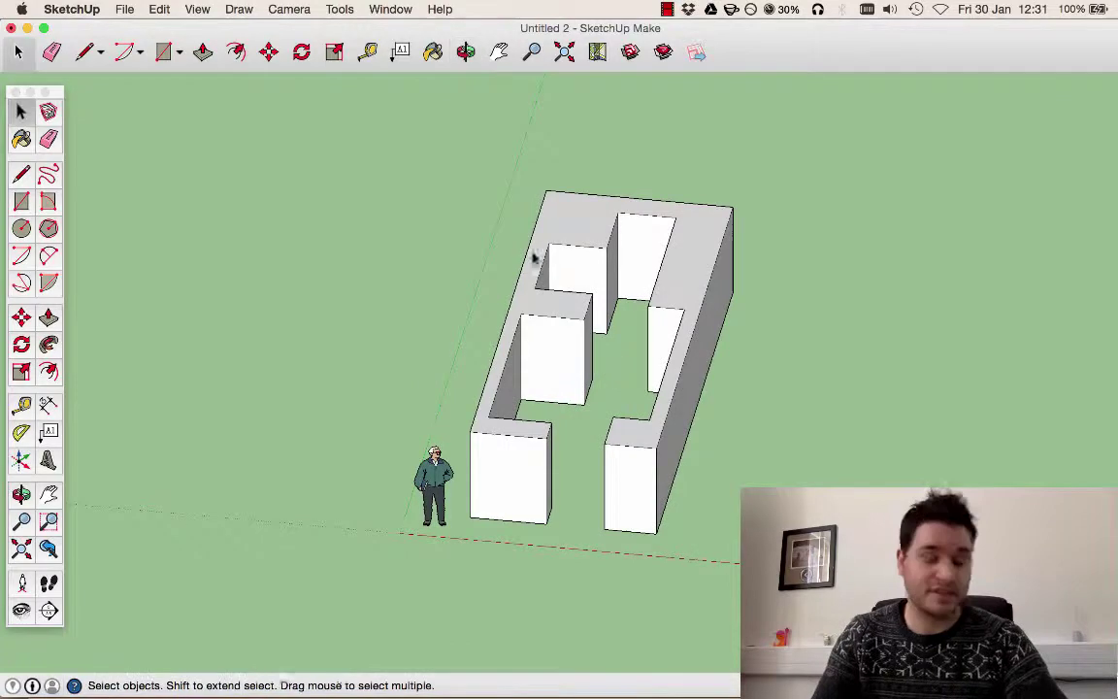
pyautogui.click(23, 582)
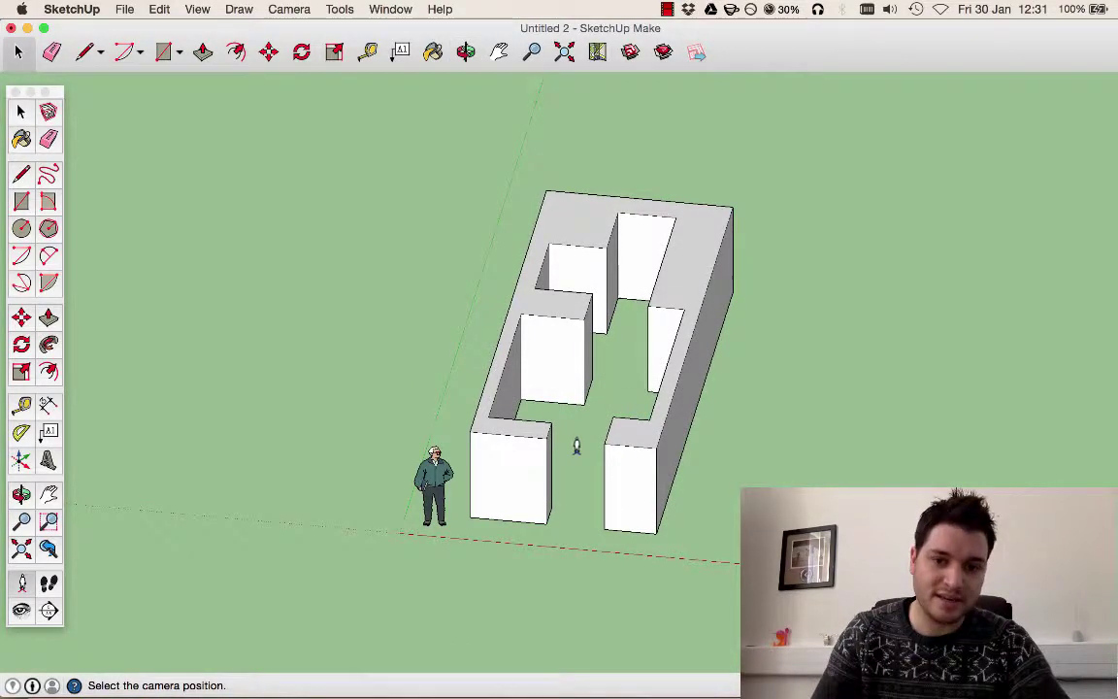
pyautogui.click(577, 445)
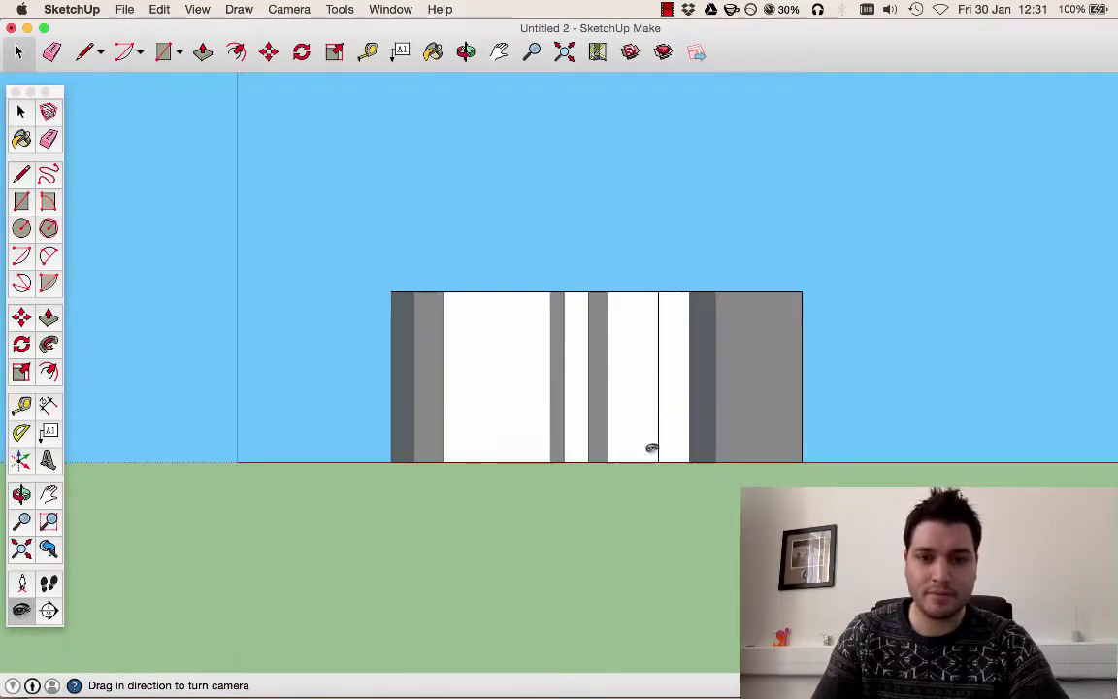
pyautogui.scroll(3, 651, 448)
pyautogui.moveTo(631, 393); pyautogui.dragTo(545, 367, button='middle')
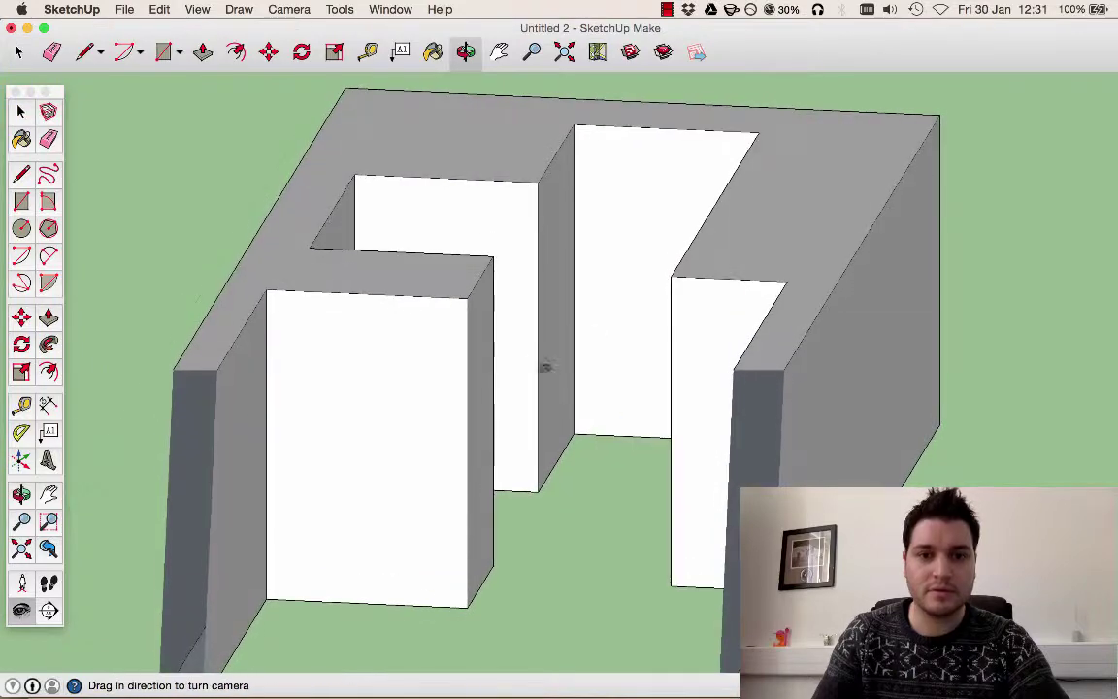
# Return to Perspective, look around, and walk forward between the walls to an inner wall
pyautogui.click(290, 9)
pyautogui.click(291, 99)
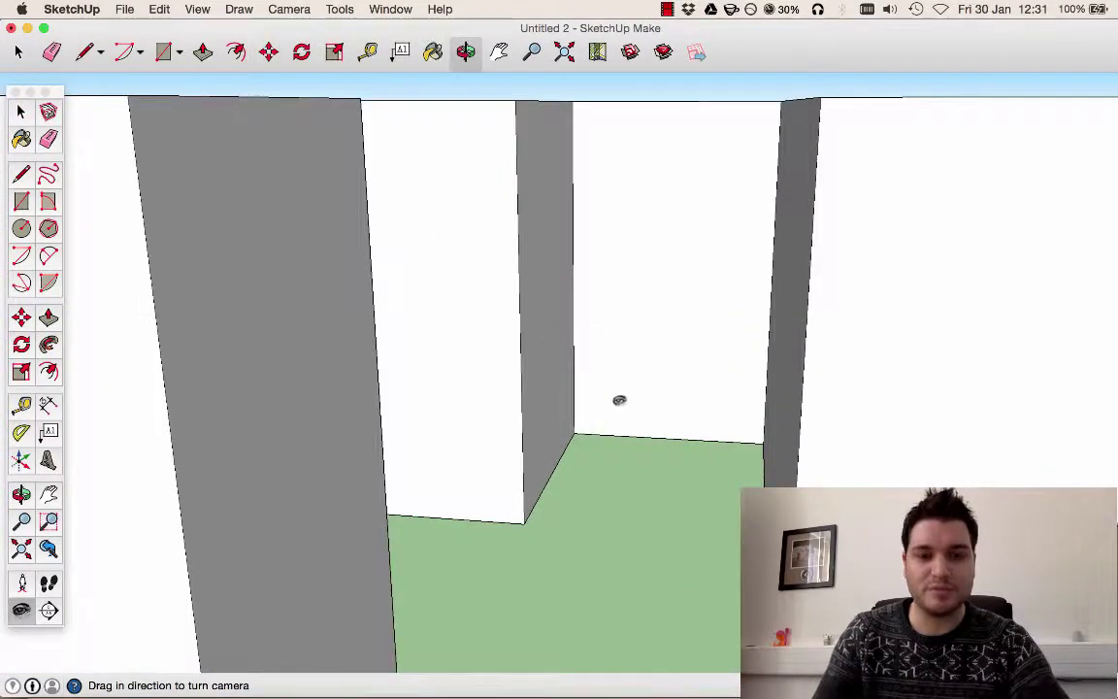
pyautogui.moveTo(620, 400); pyautogui.dragTo(611, 272, button='middle')
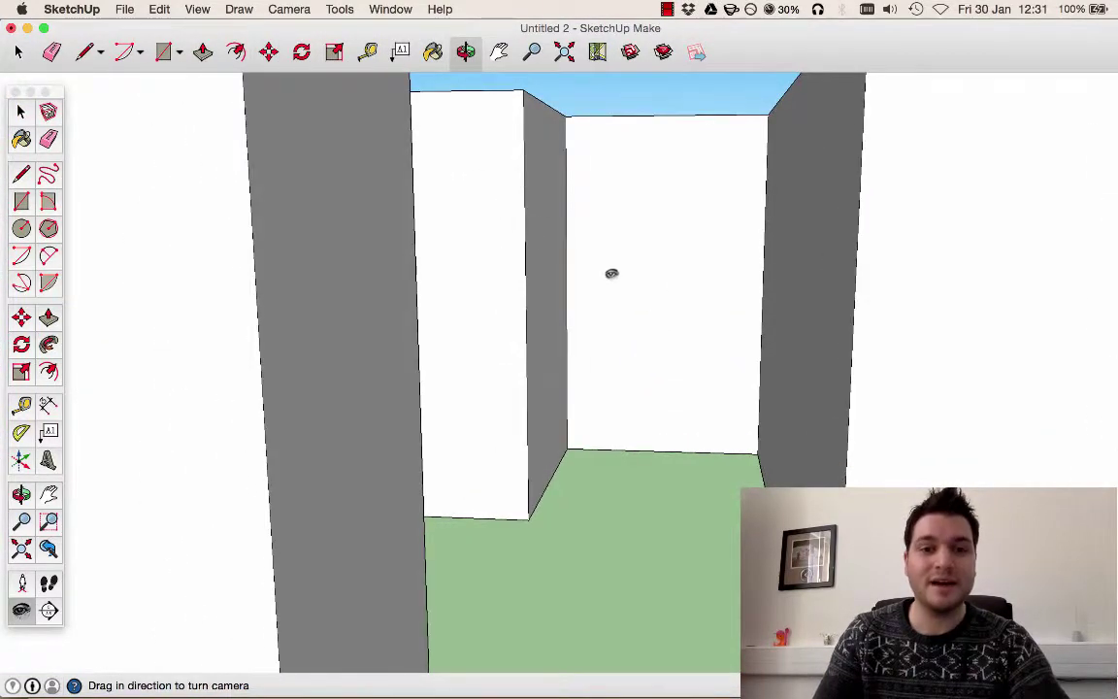
pyautogui.click(48, 582)
pyautogui.moveTo(602, 402); pyautogui.dragTo(483, 425)
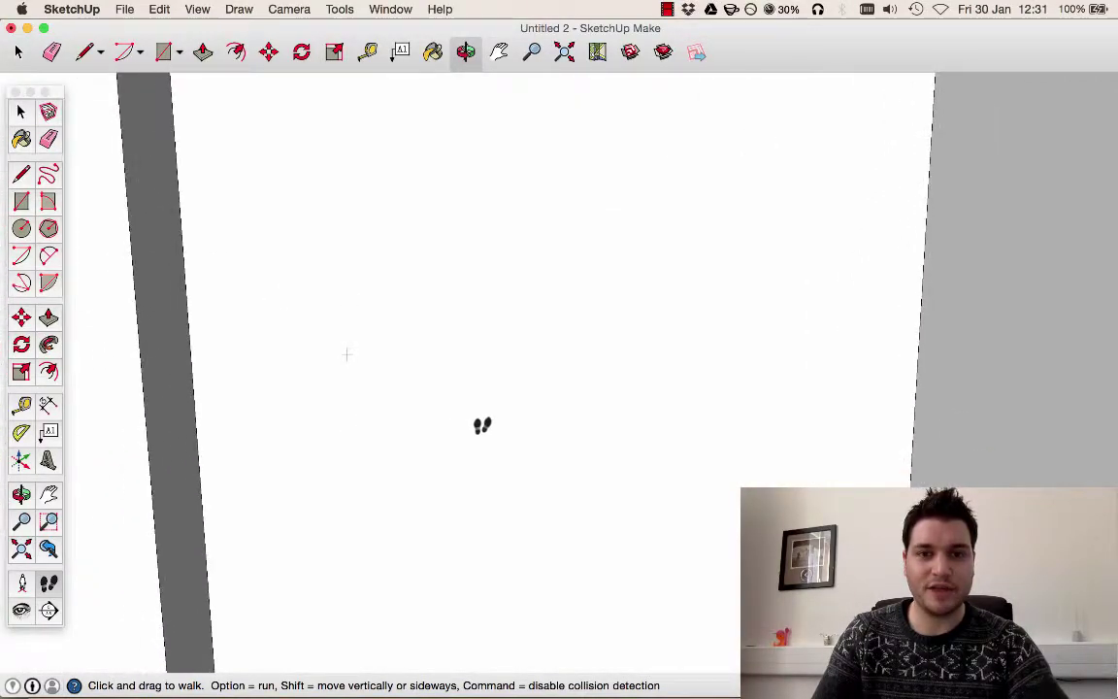
# Draw a large and a smaller circle on the inner wall face
pyautogui.press('c')
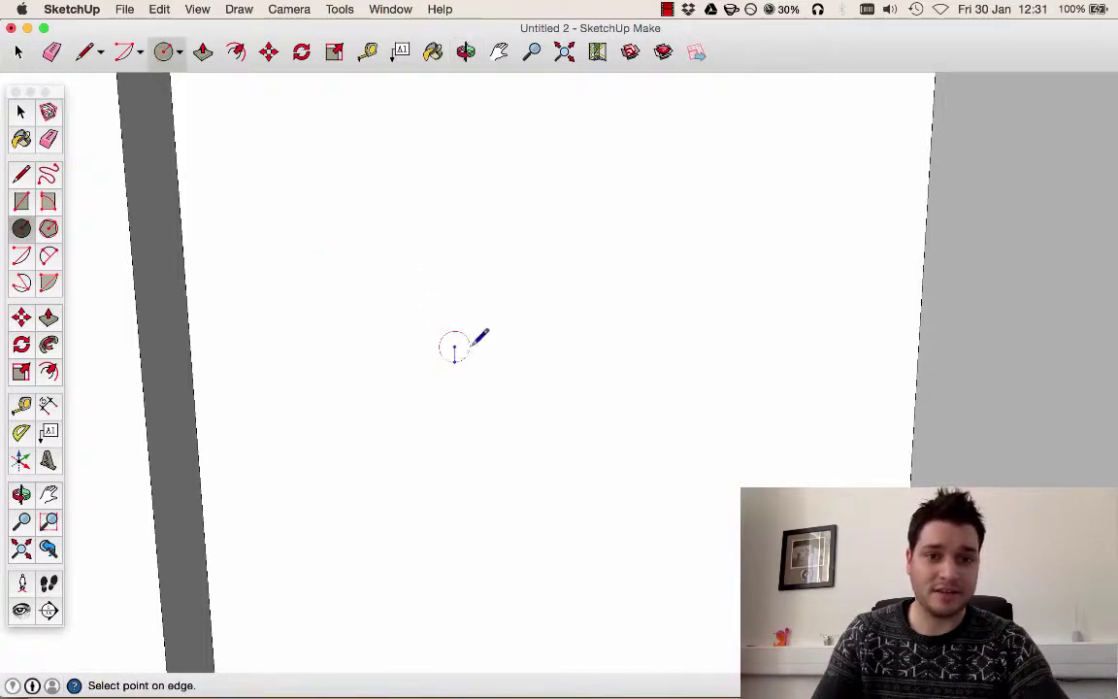
pyautogui.click(587, 201)
pyautogui.click(744, 375)
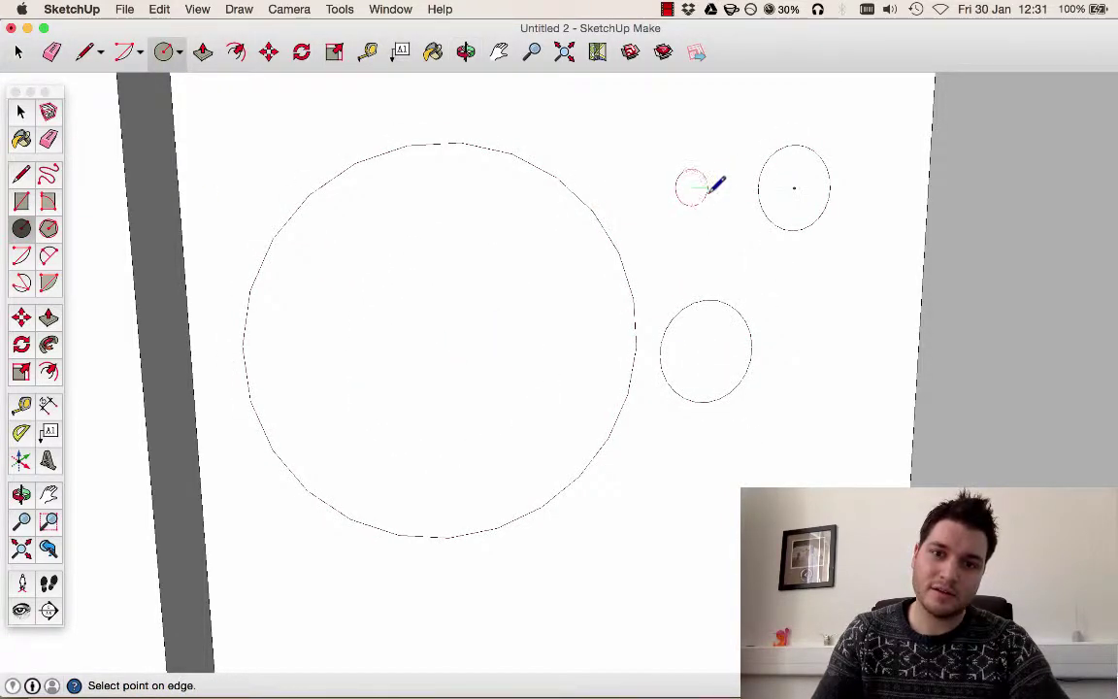
# Push-pull the large, smaller, tiny and upper circles into cylinders, then orbit away from the wall
pyautogui.click(49, 318)
pyautogui.click(434, 364)
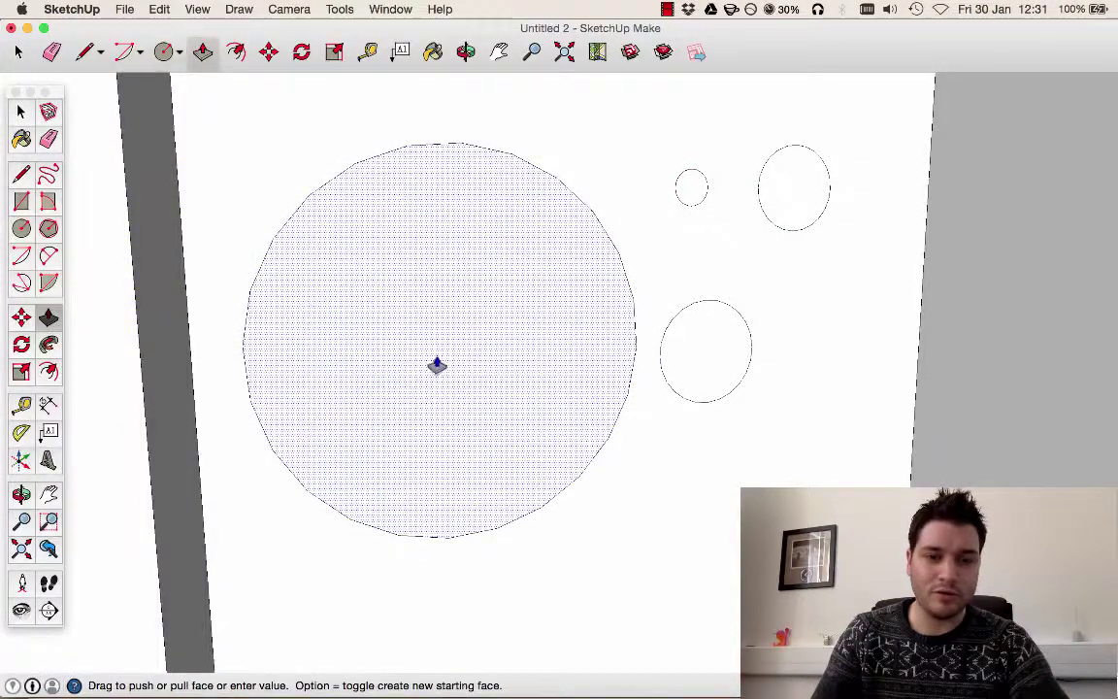
pyautogui.click(434, 338)
pyautogui.click(724, 370)
pyautogui.click(767, 413)
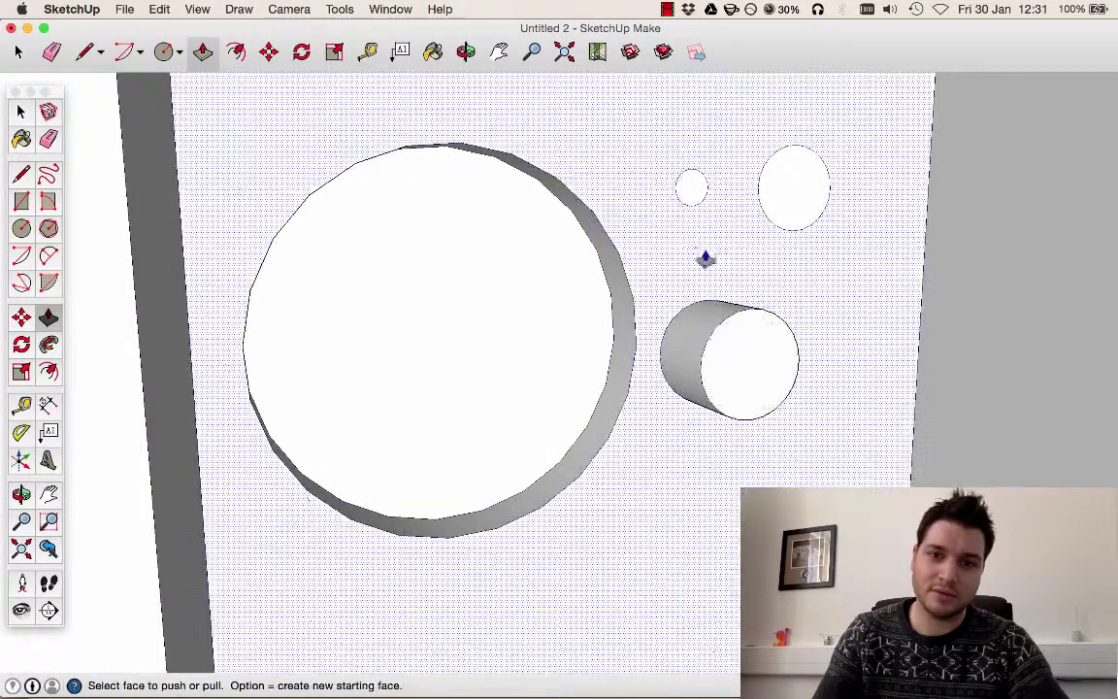
pyautogui.click(690, 194)
pyautogui.click(656, 182)
pyautogui.click(789, 192)
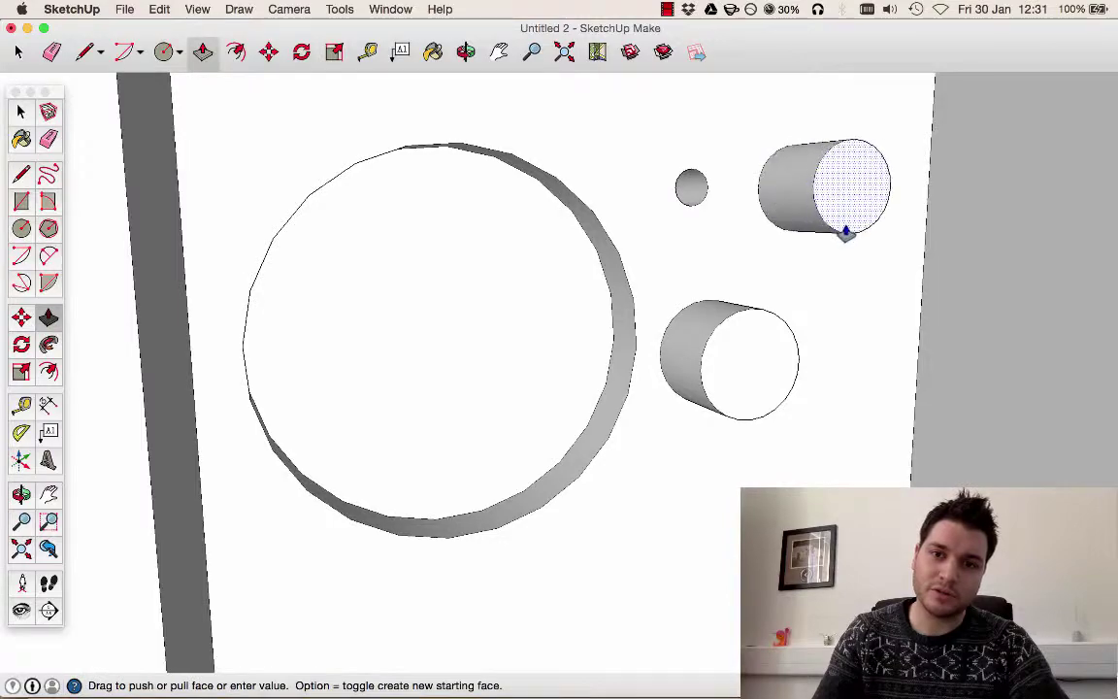
pyautogui.click(847, 232)
pyautogui.click(21, 112)
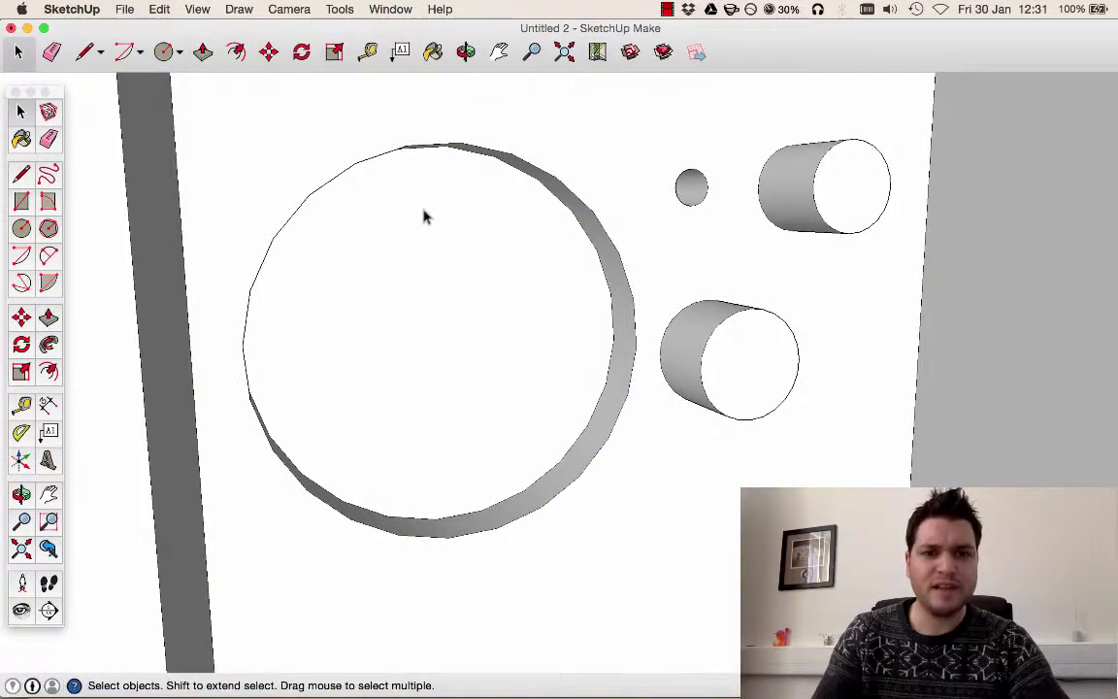
pyautogui.moveTo(424, 214); pyautogui.dragTo(514, 7, button='middle')
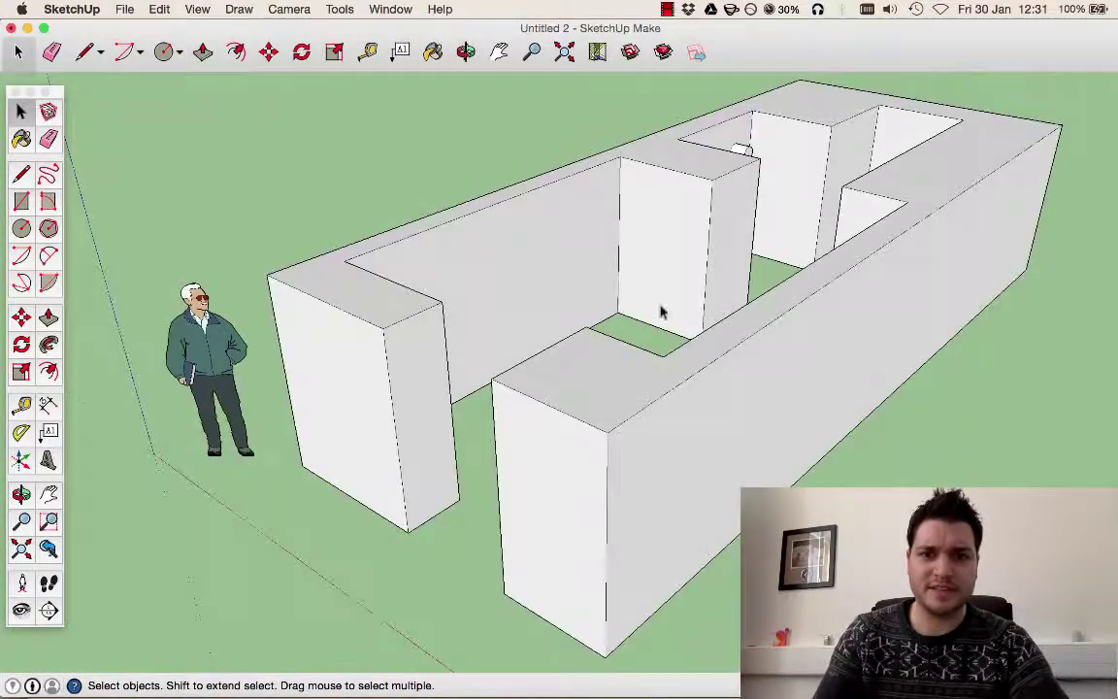
# Orbit out, switch to the Bottom standard view, and zoom out until the plan fits
pyautogui.moveTo(660, 311); pyautogui.dragTo(649, 205, button='middle')
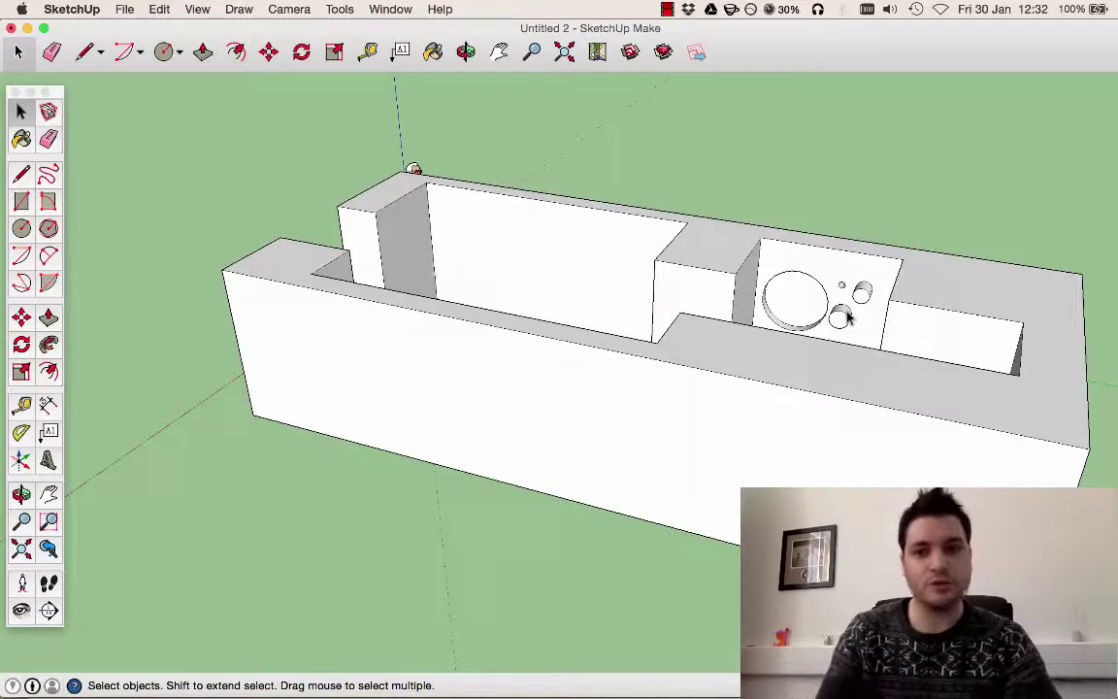
pyautogui.moveTo(666, 291); pyautogui.dragTo(765, 412, button='middle')
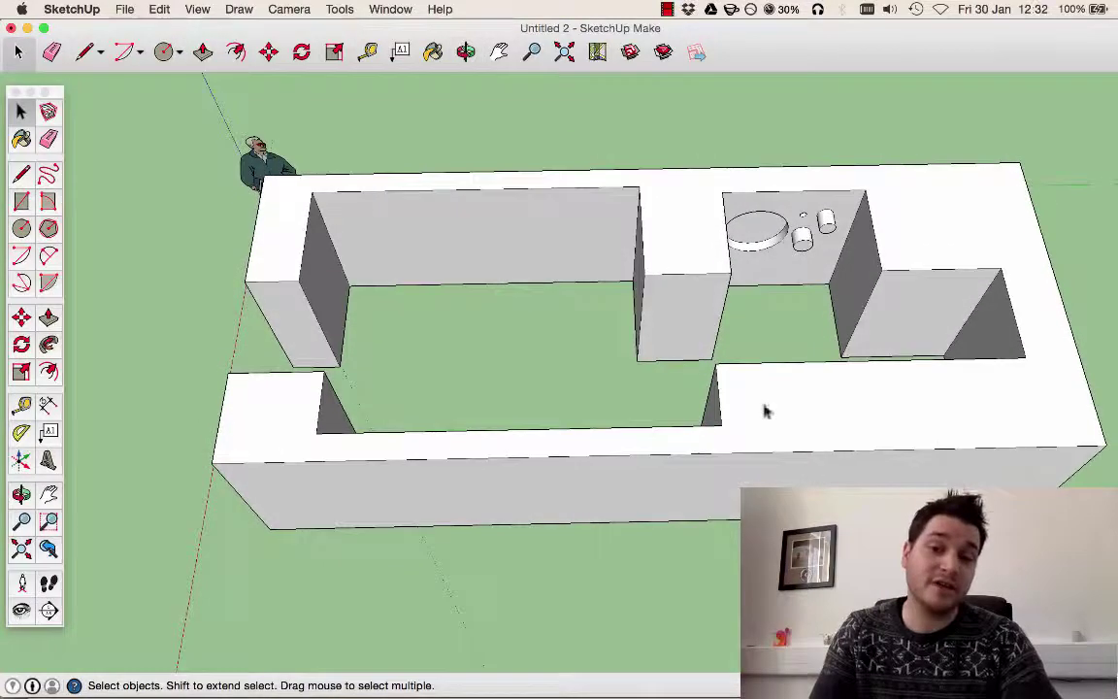
pyautogui.click(335, 9)
pyautogui.moveTo(289, 8)
pyautogui.moveTo(408, 60)
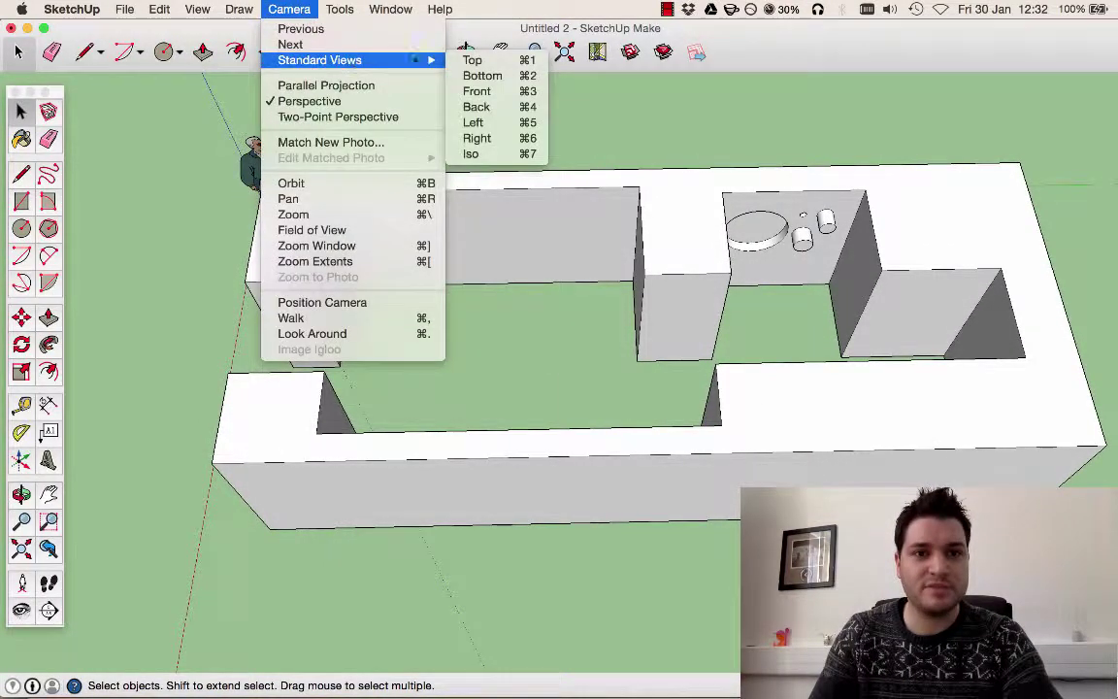
pyautogui.click(517, 76)
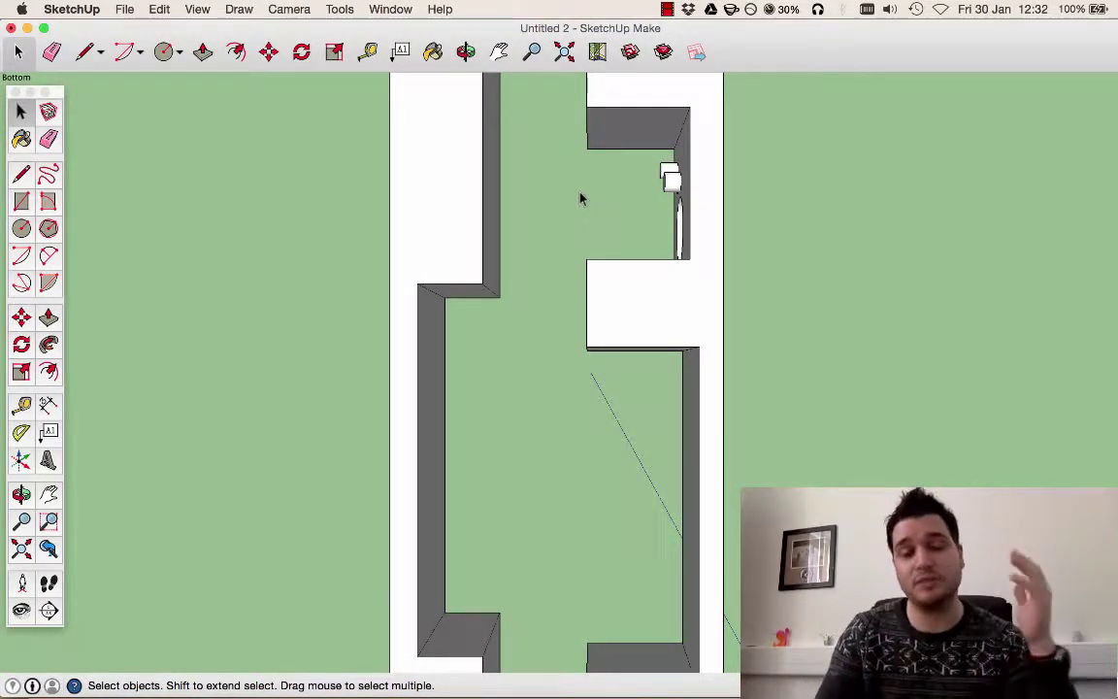
pyautogui.scroll(-6, 262, 205)
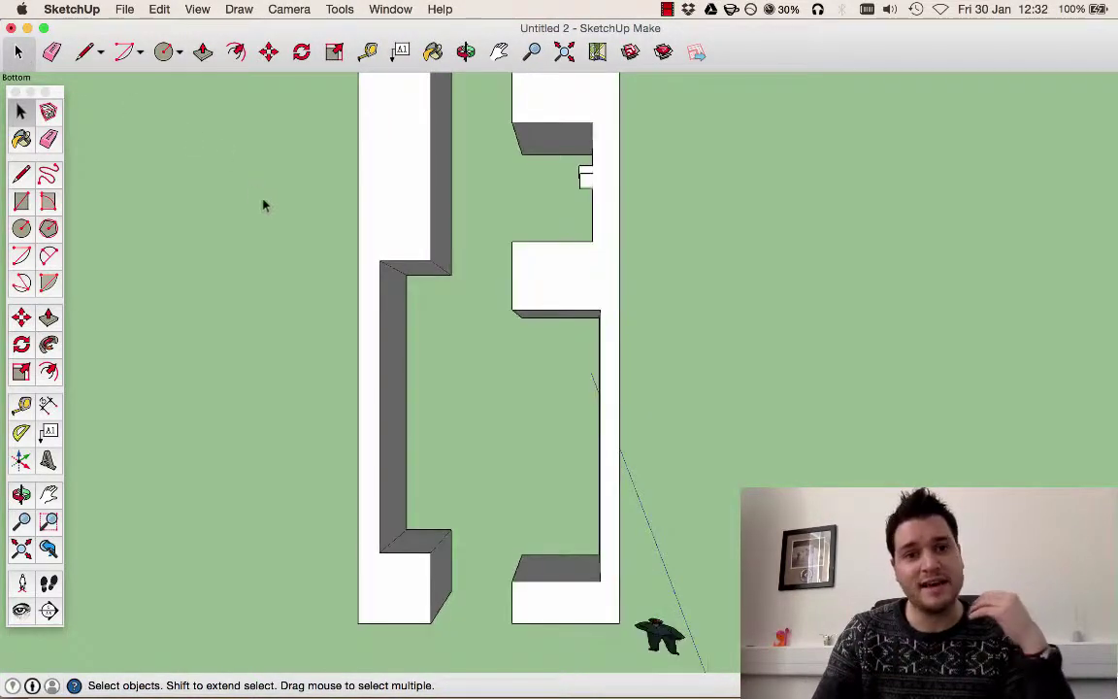